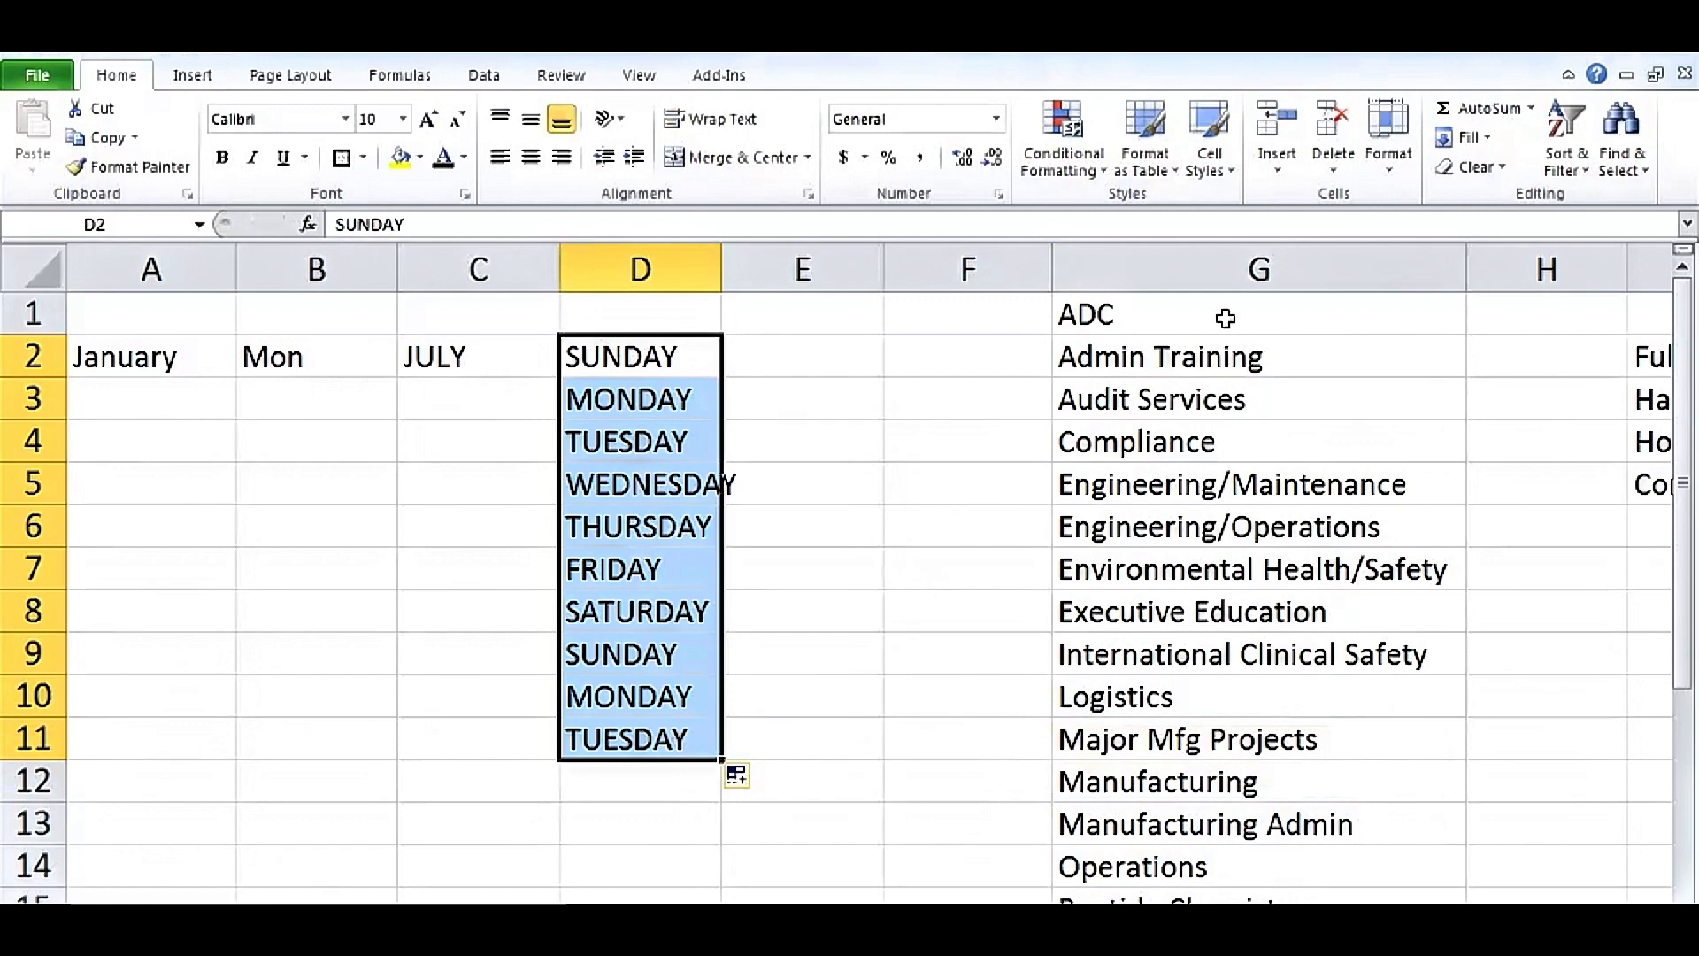
# Step: Select the department names from ADC to Research/Development in G1:G23
pyautogui.click(1224, 315)
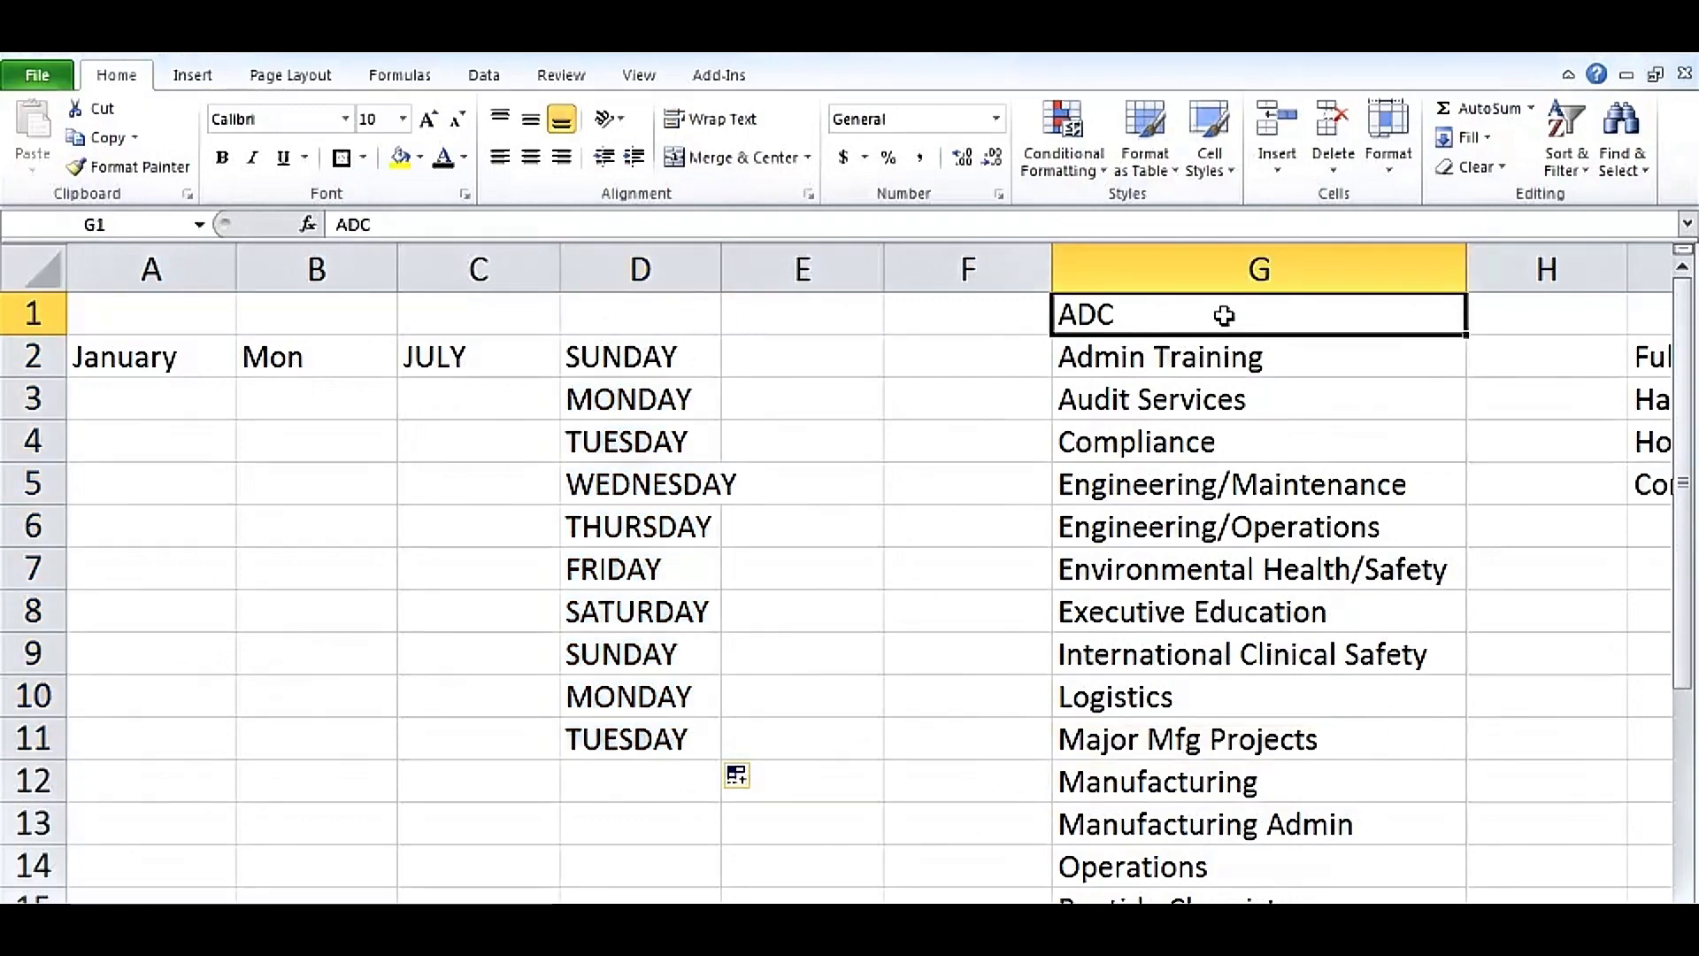
pyautogui.moveTo(1224, 315); pyautogui.dragTo(1196, 833)
pyautogui.scroll(4, 1294, 659)
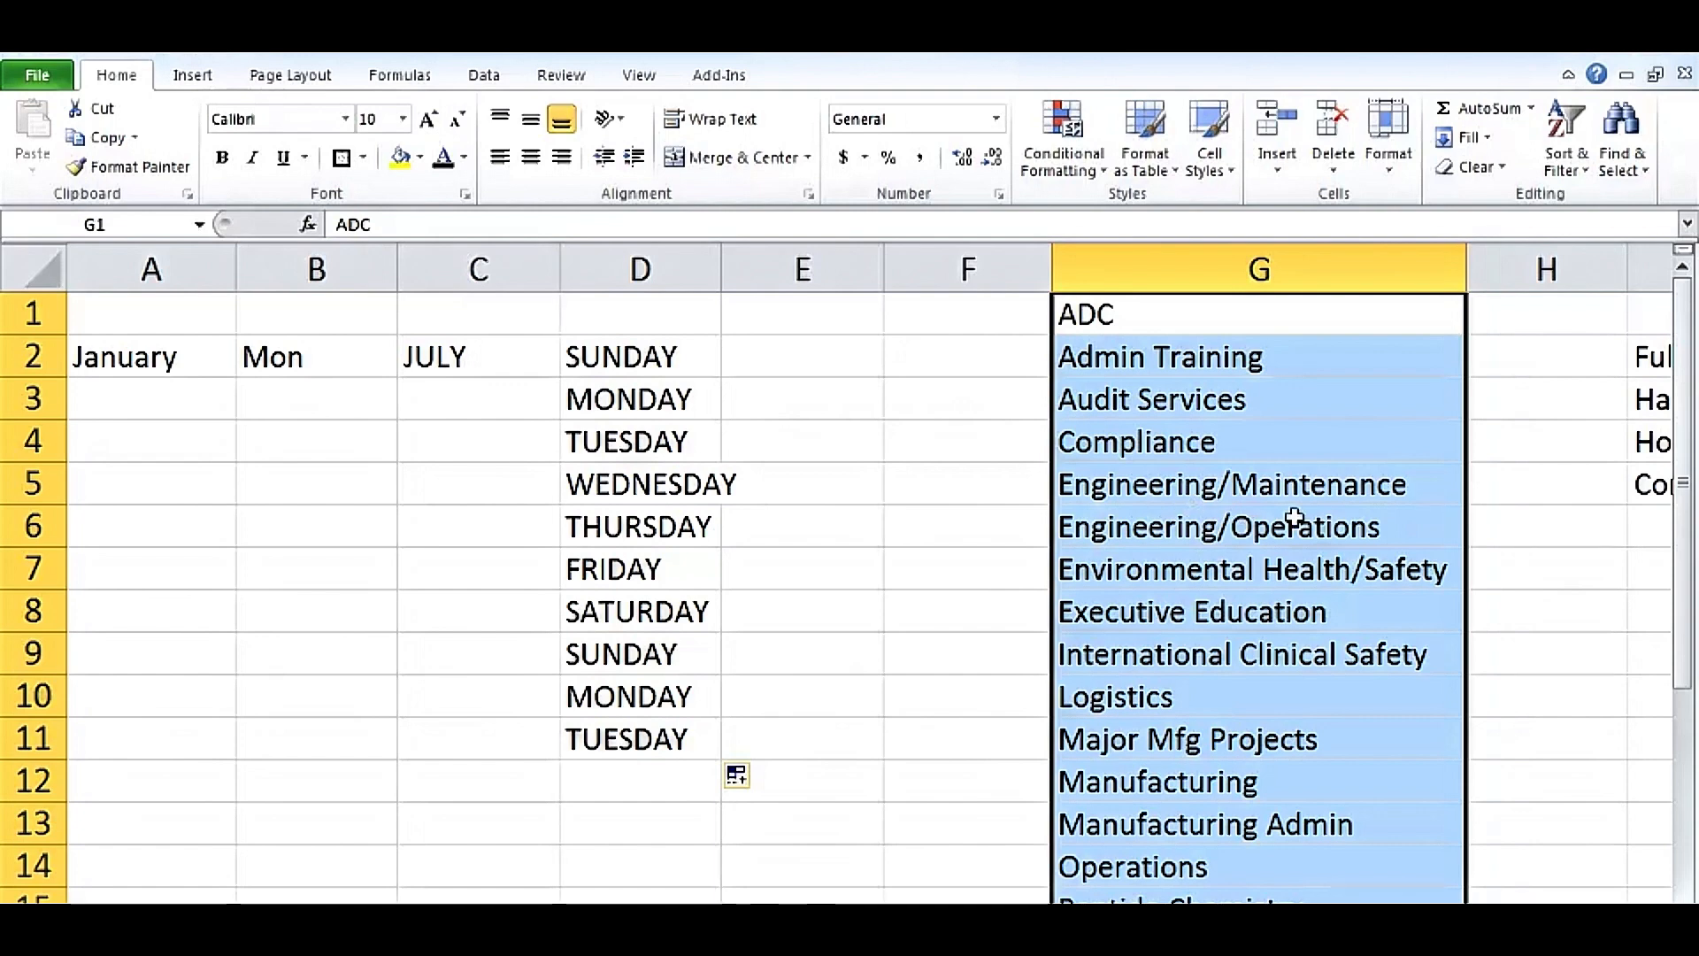
pyautogui.click(1144, 316)
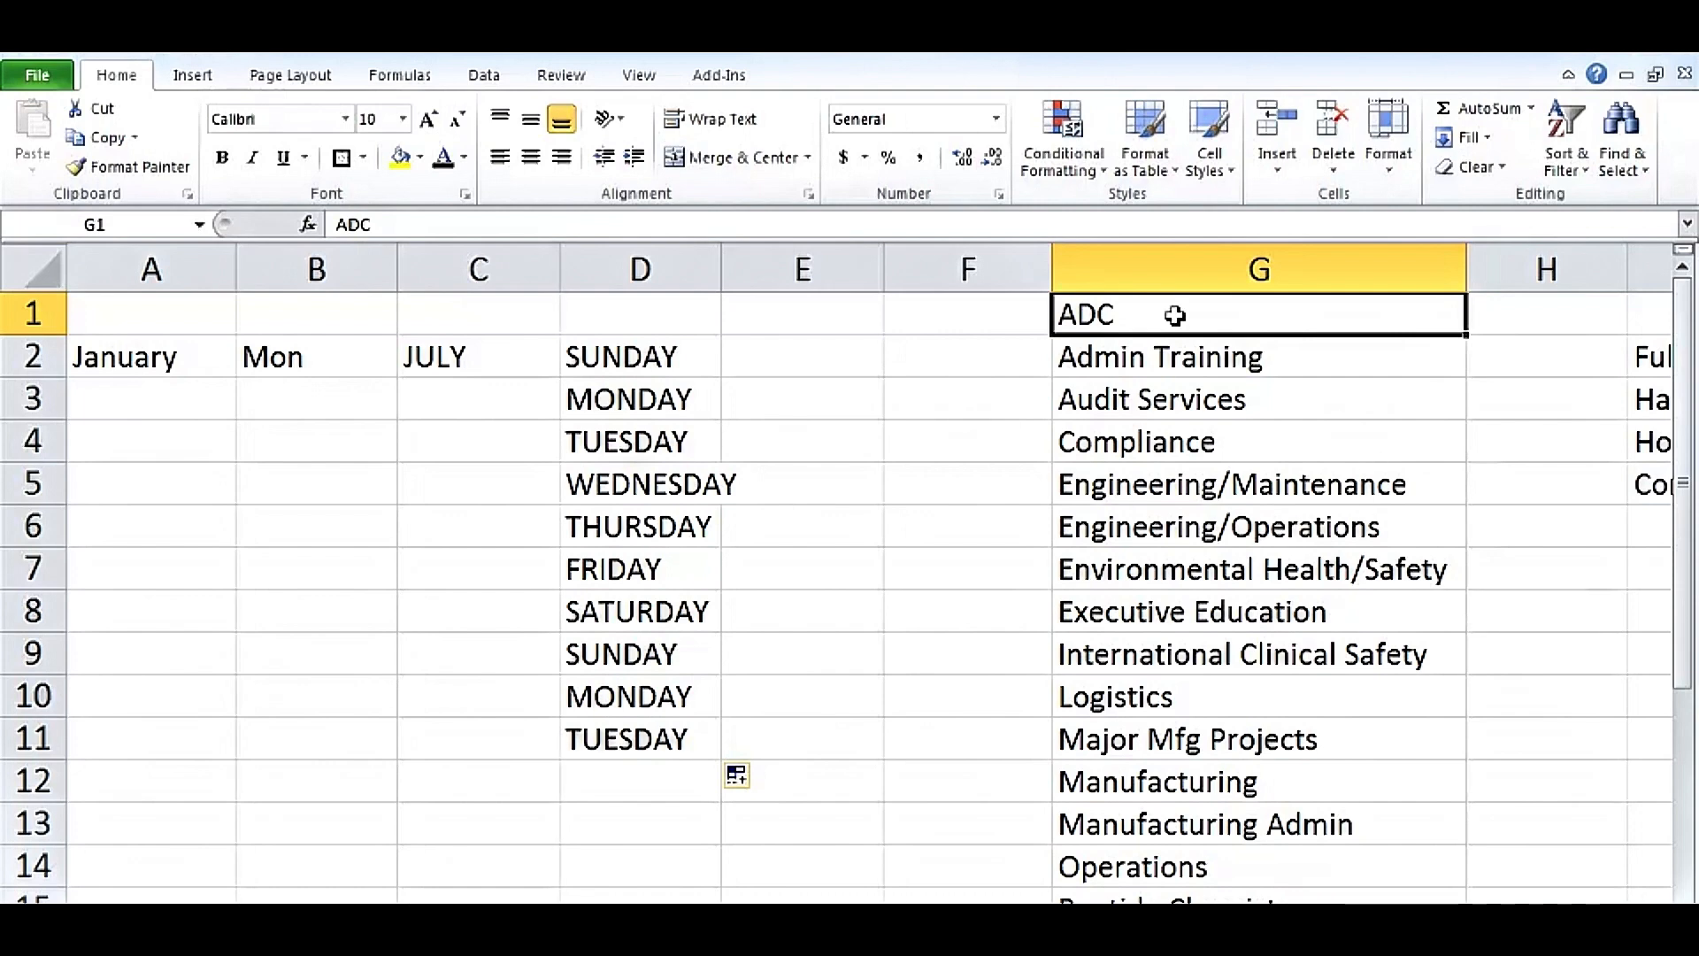
pyautogui.moveTo(1174, 315); pyautogui.dragTo(1208, 832)
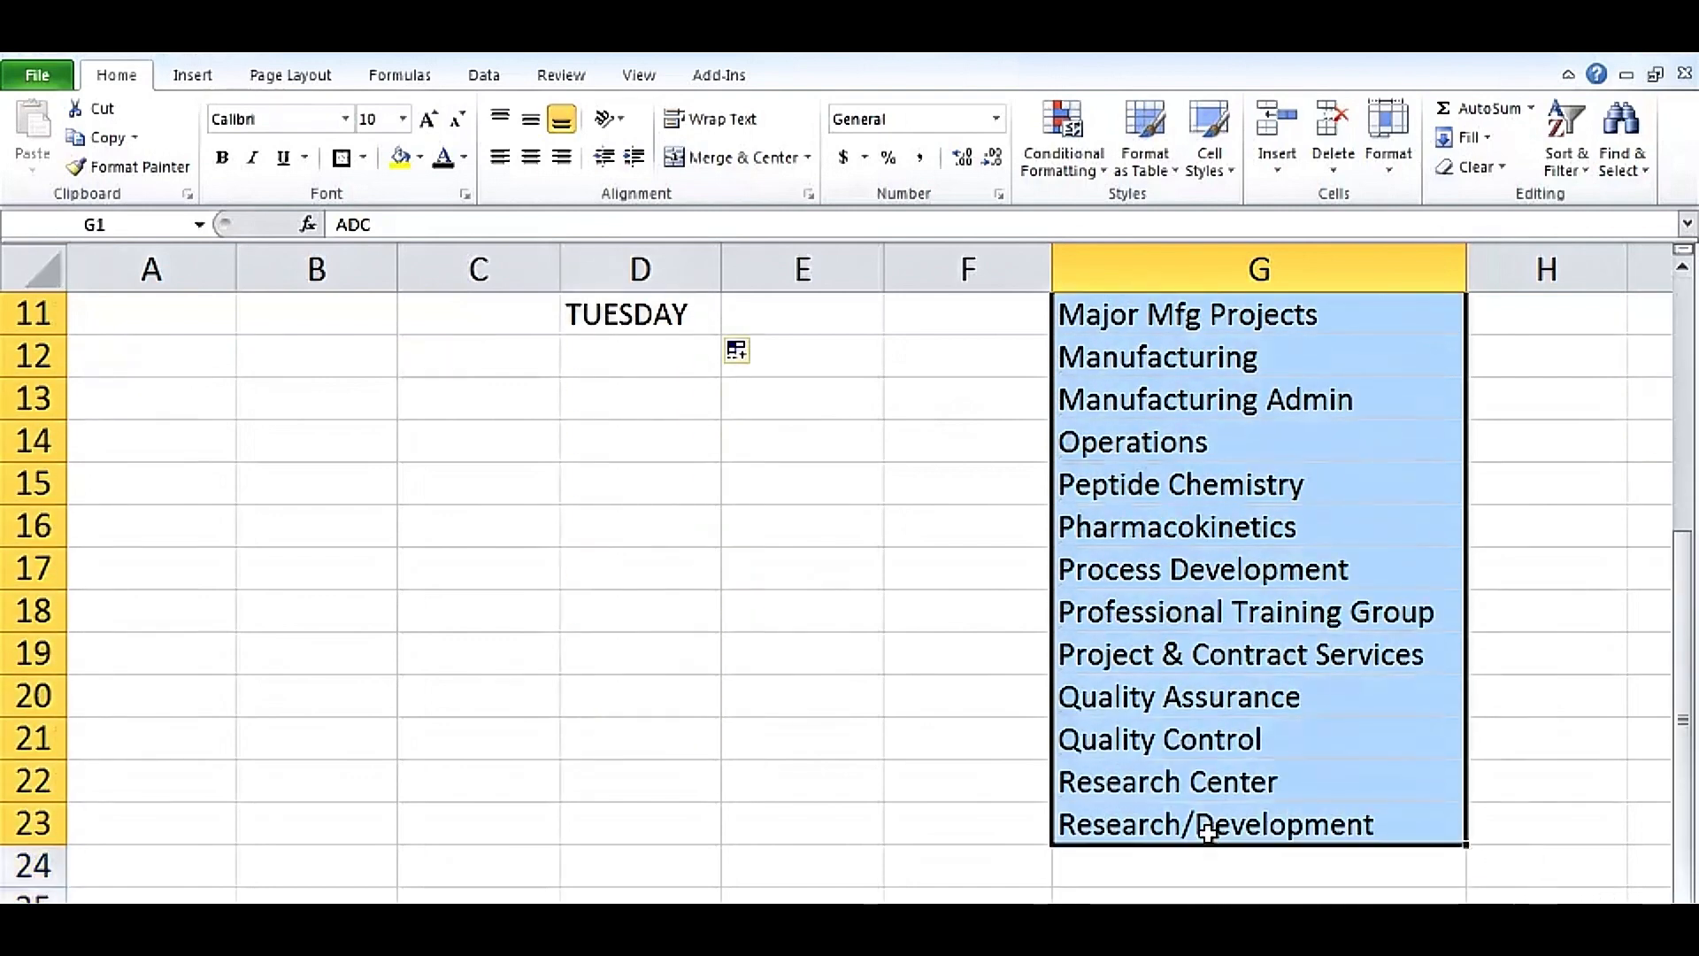
# Step: Import the selected range G1:G23 as a new custom list through Excel's advanced options and confirm the settings
pyautogui.click(46, 73)
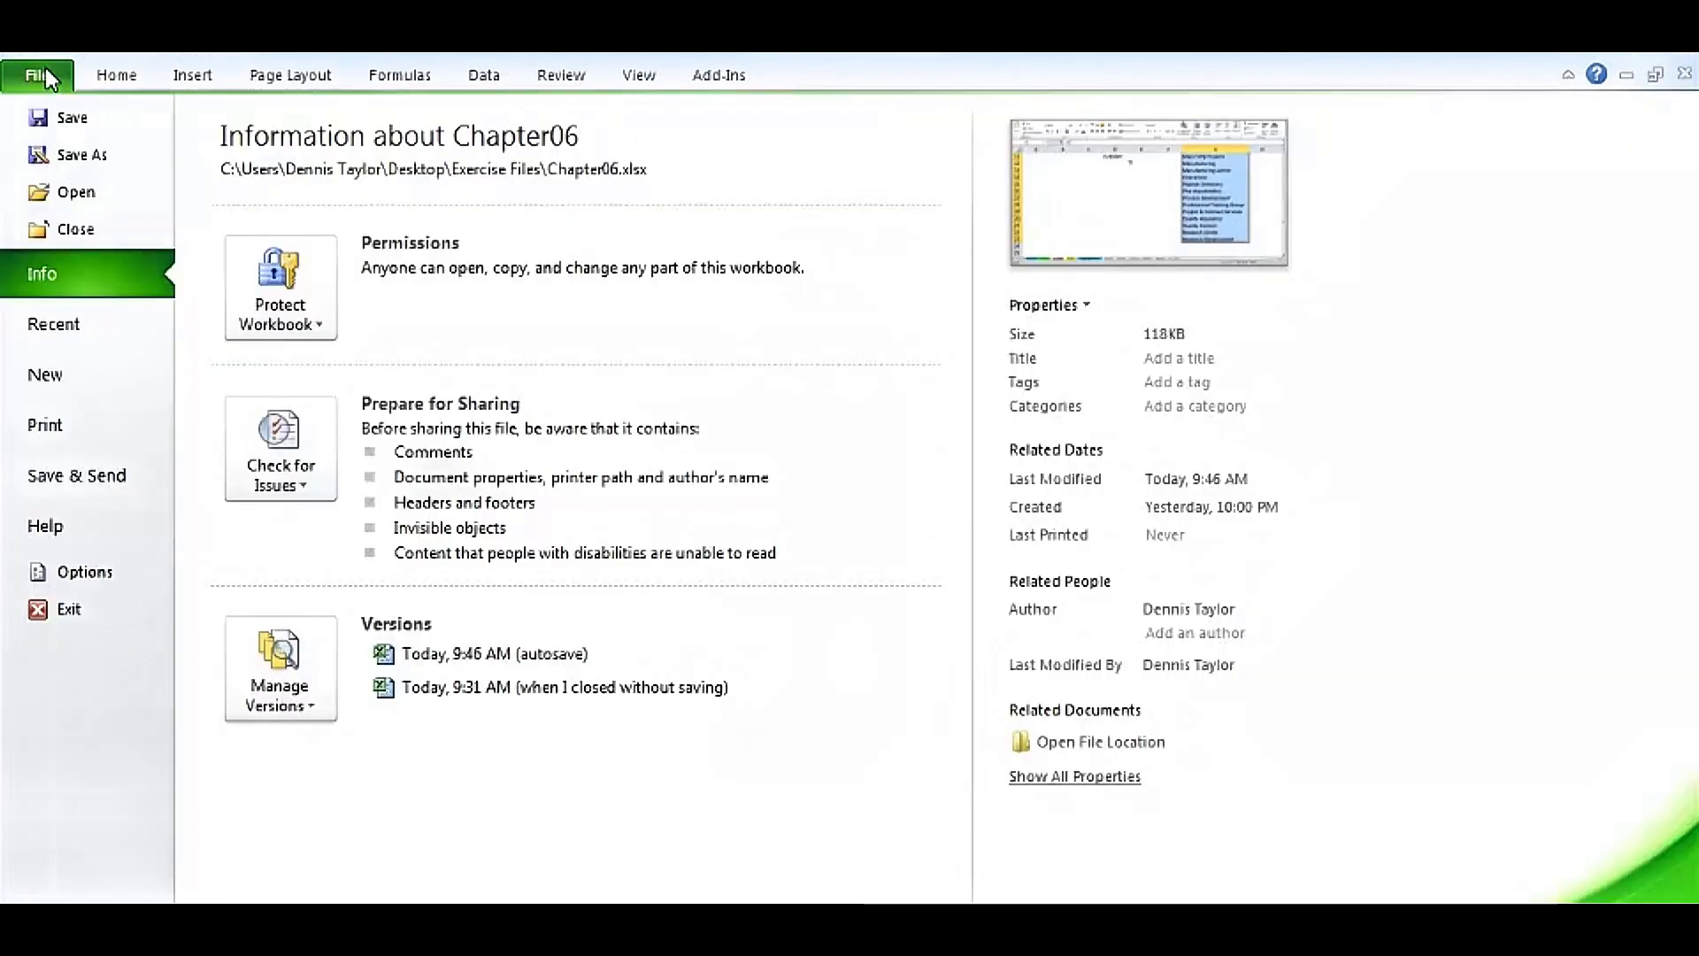
pyautogui.click(89, 573)
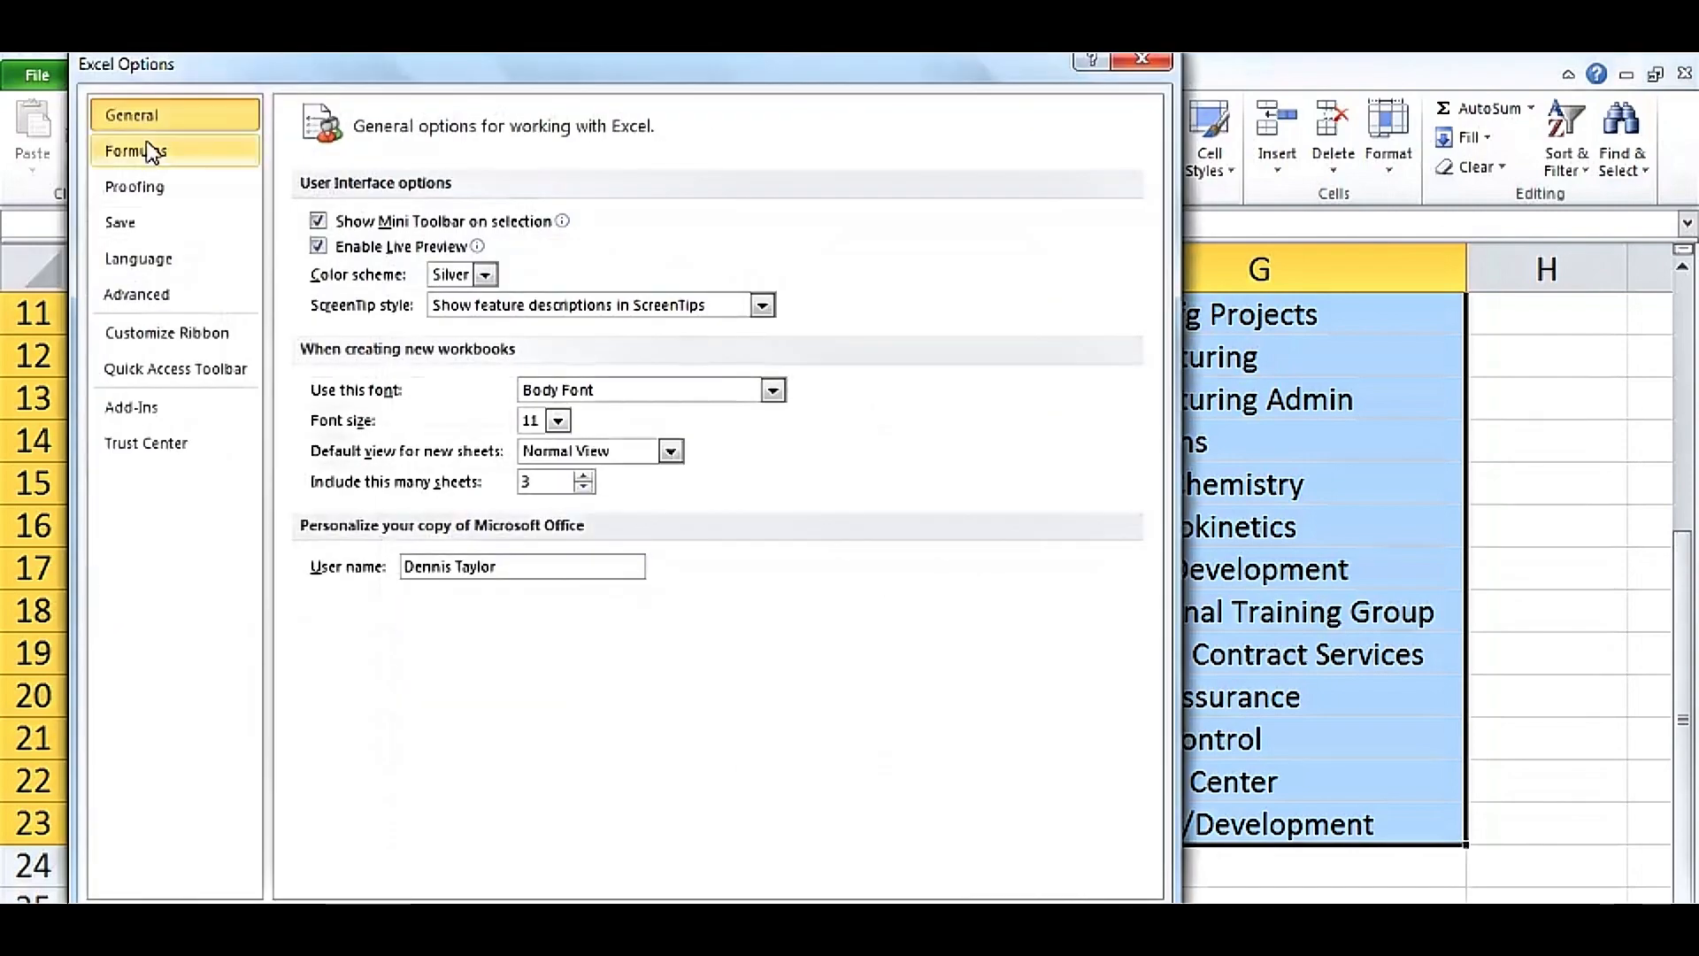
pyautogui.click(145, 292)
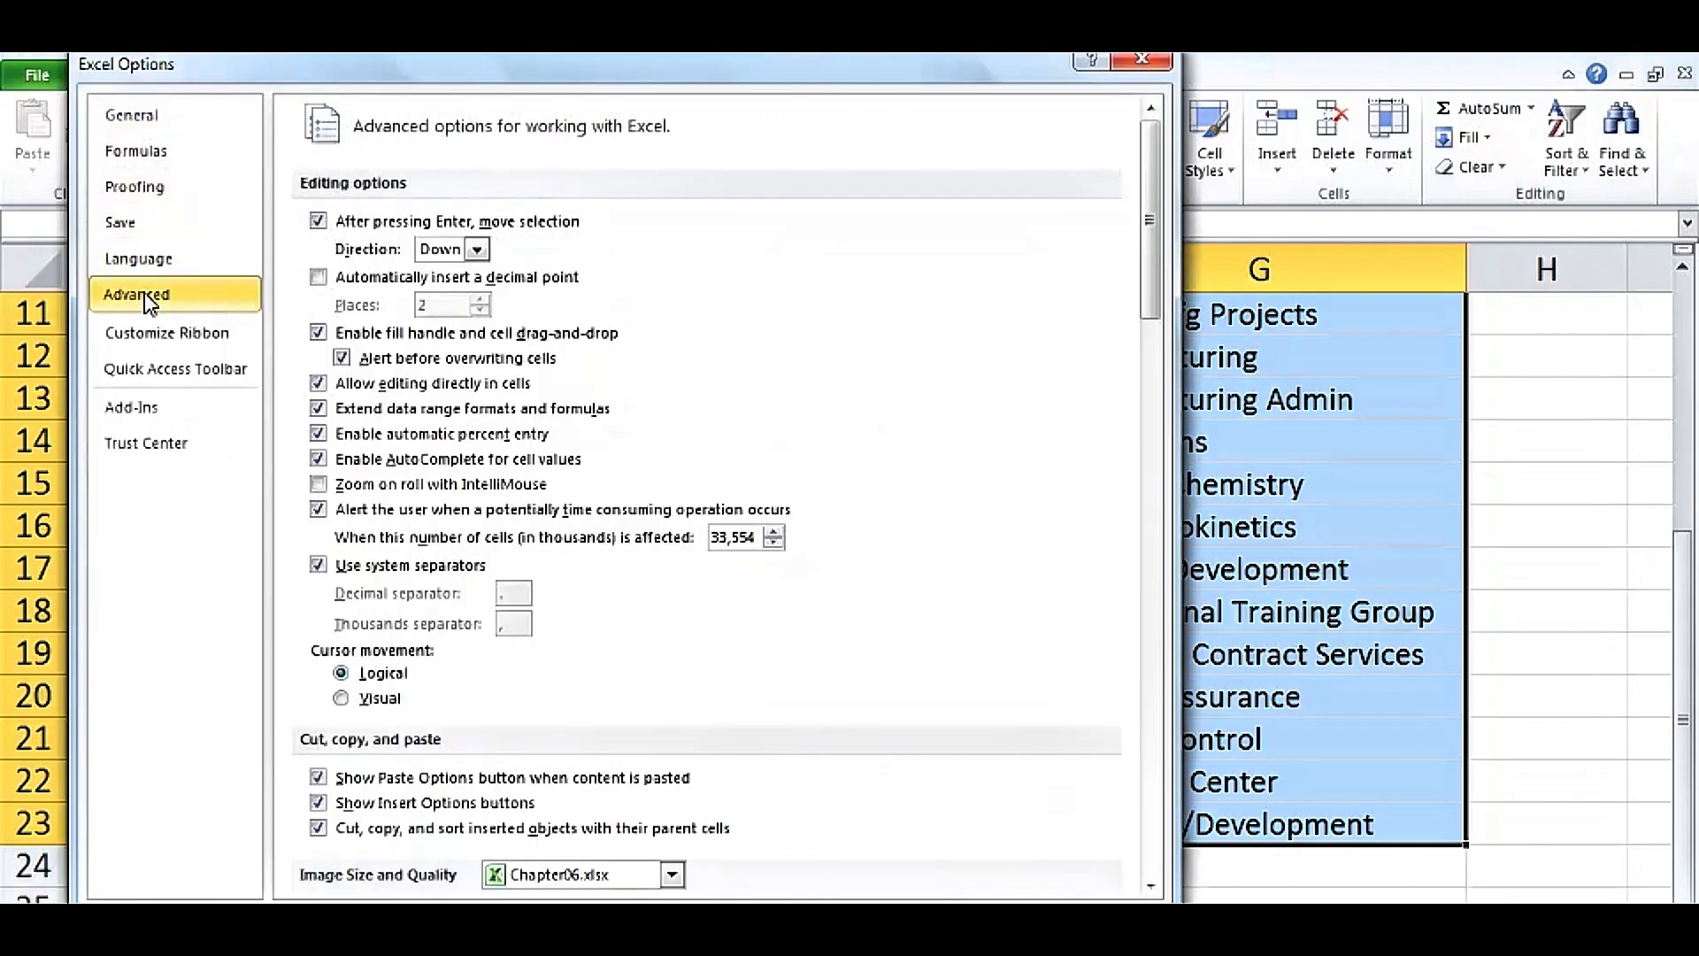
pyautogui.moveTo(1144, 228); pyautogui.dragTo(1148, 801)
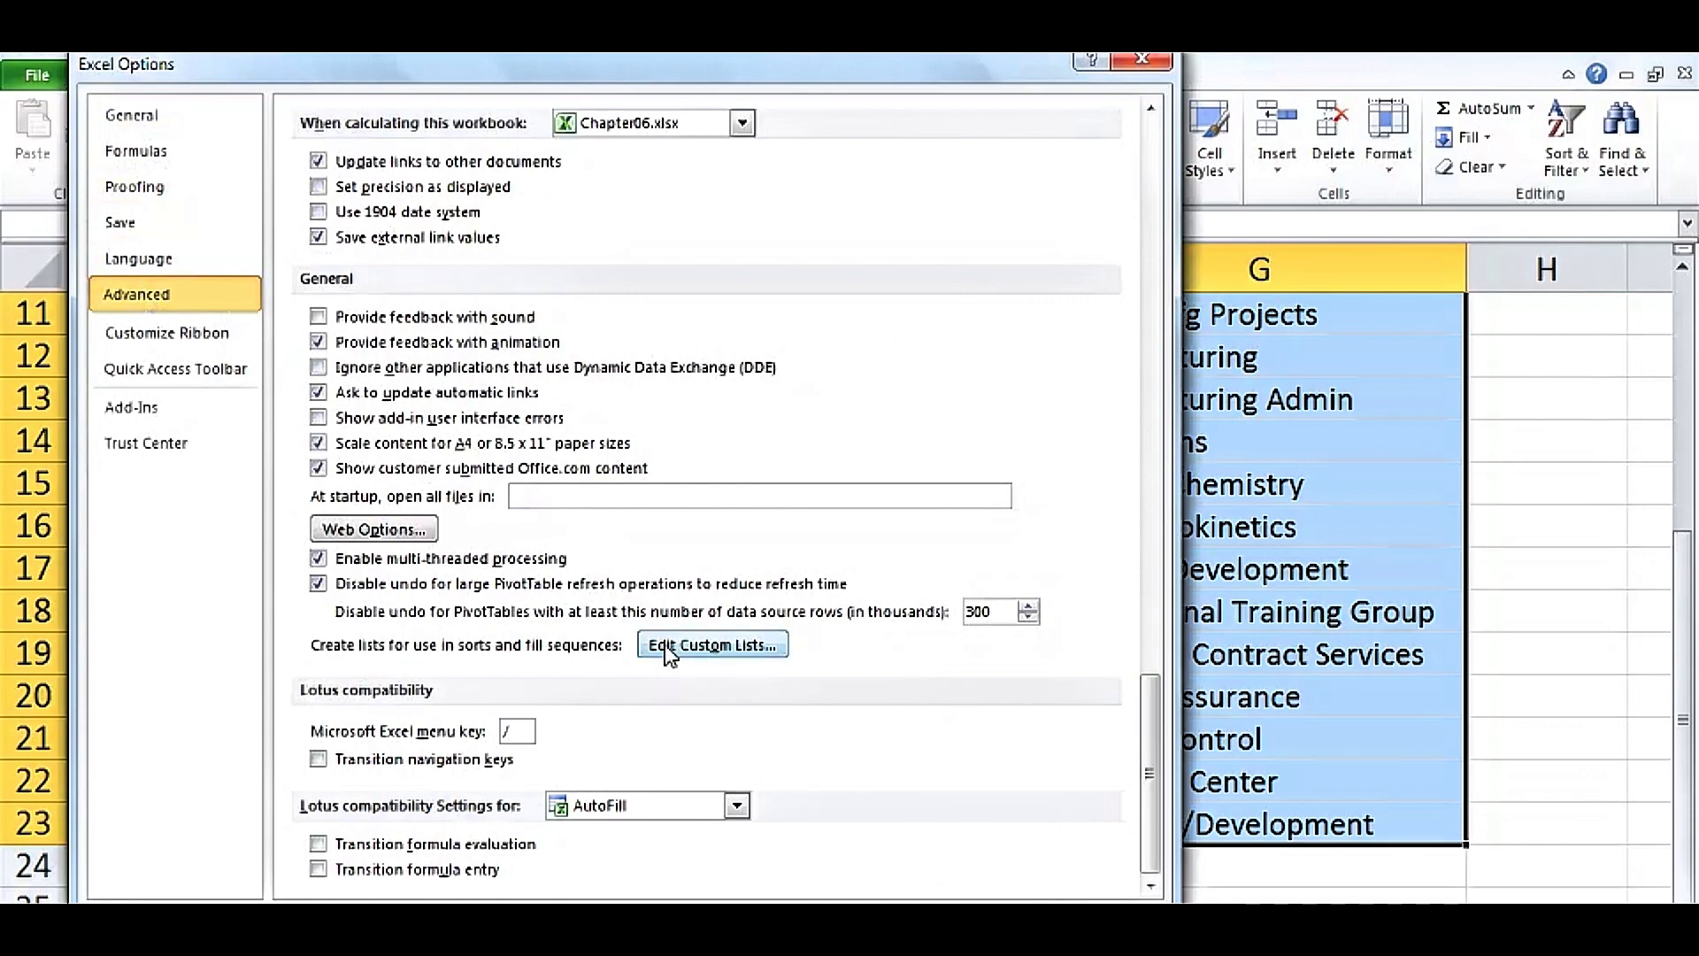
pyautogui.click(708, 645)
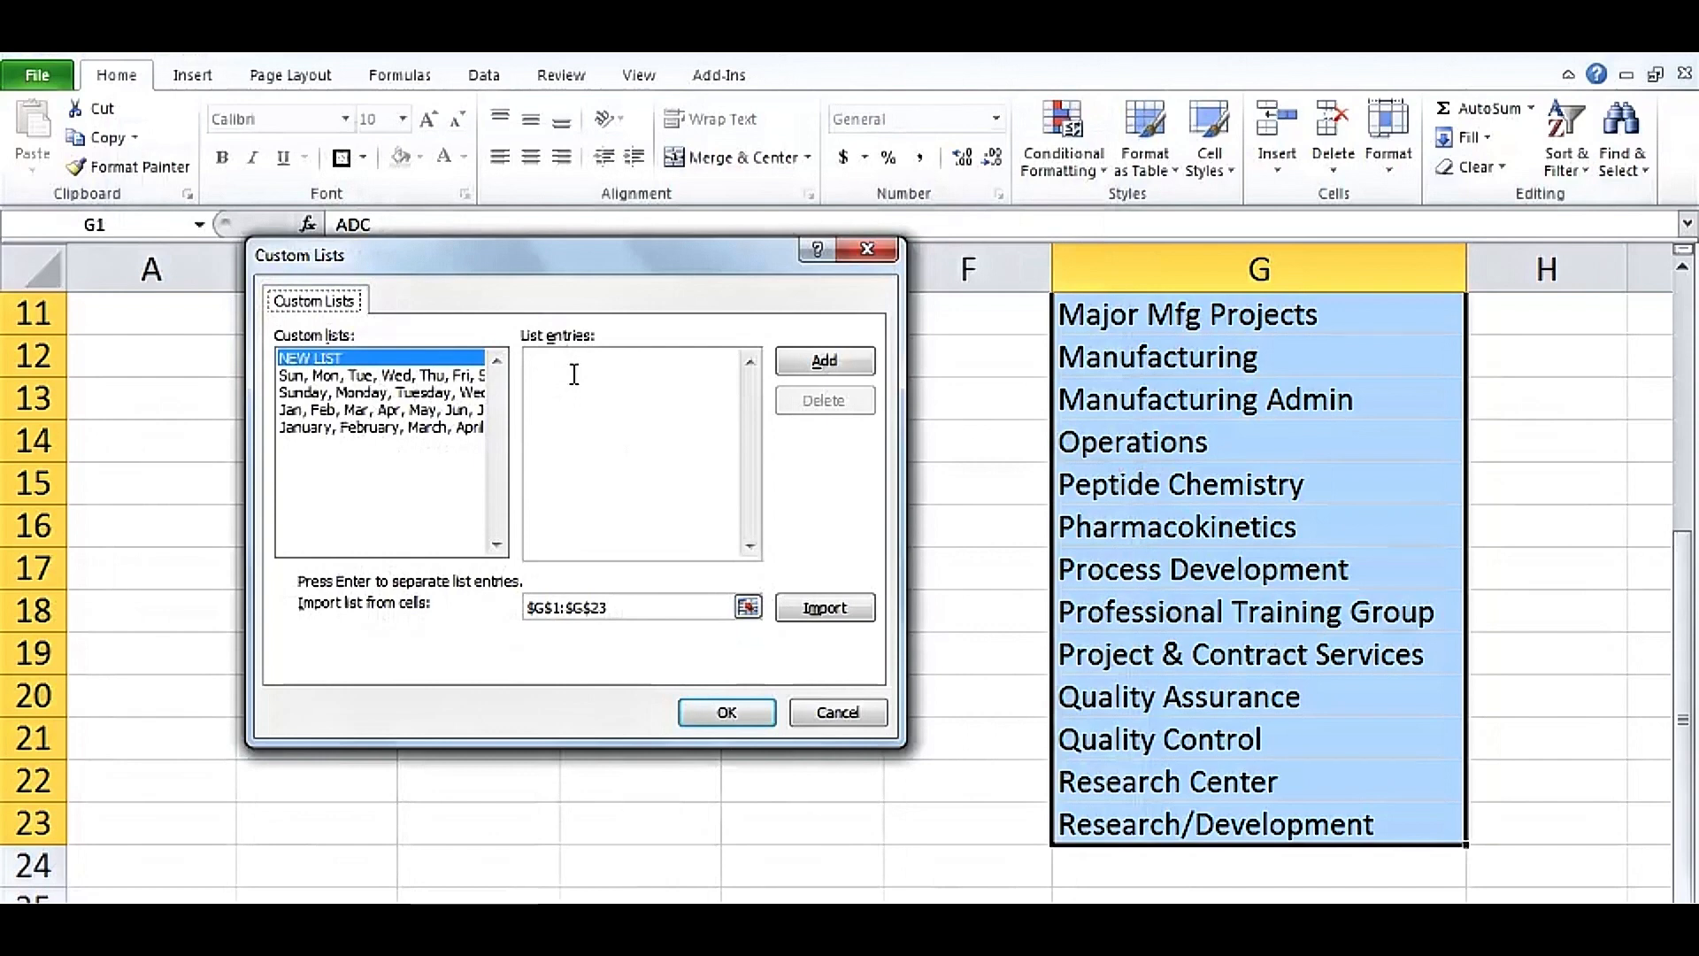
pyautogui.click(822, 610)
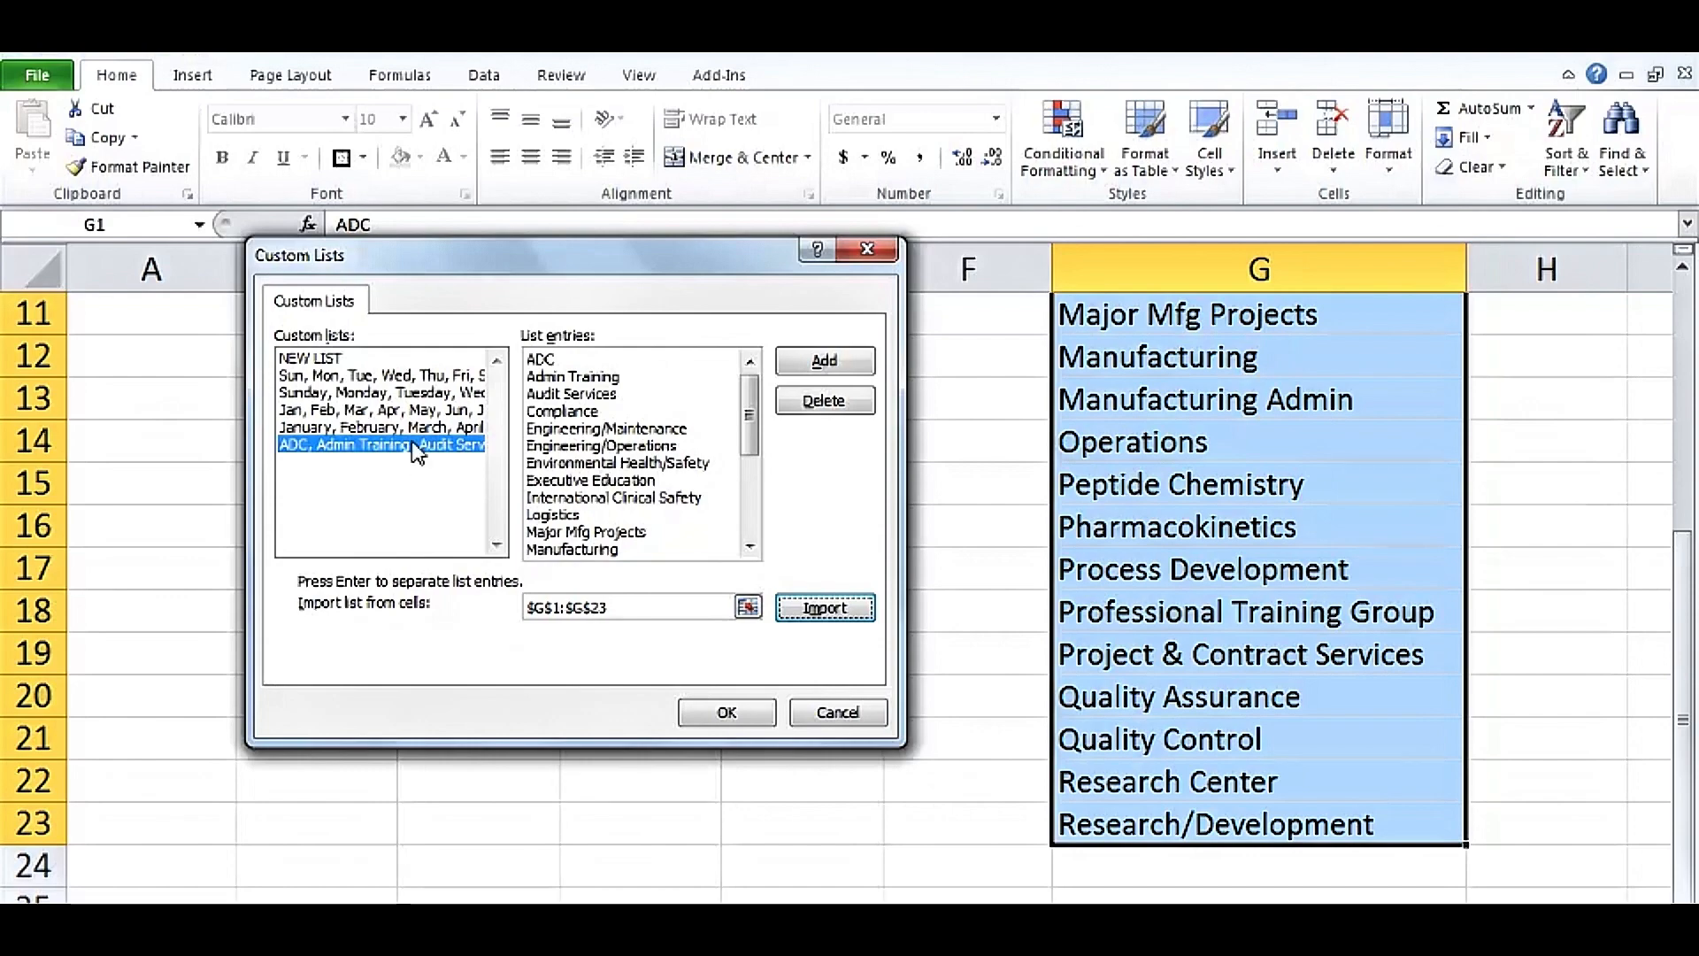
pyautogui.click(708, 711)
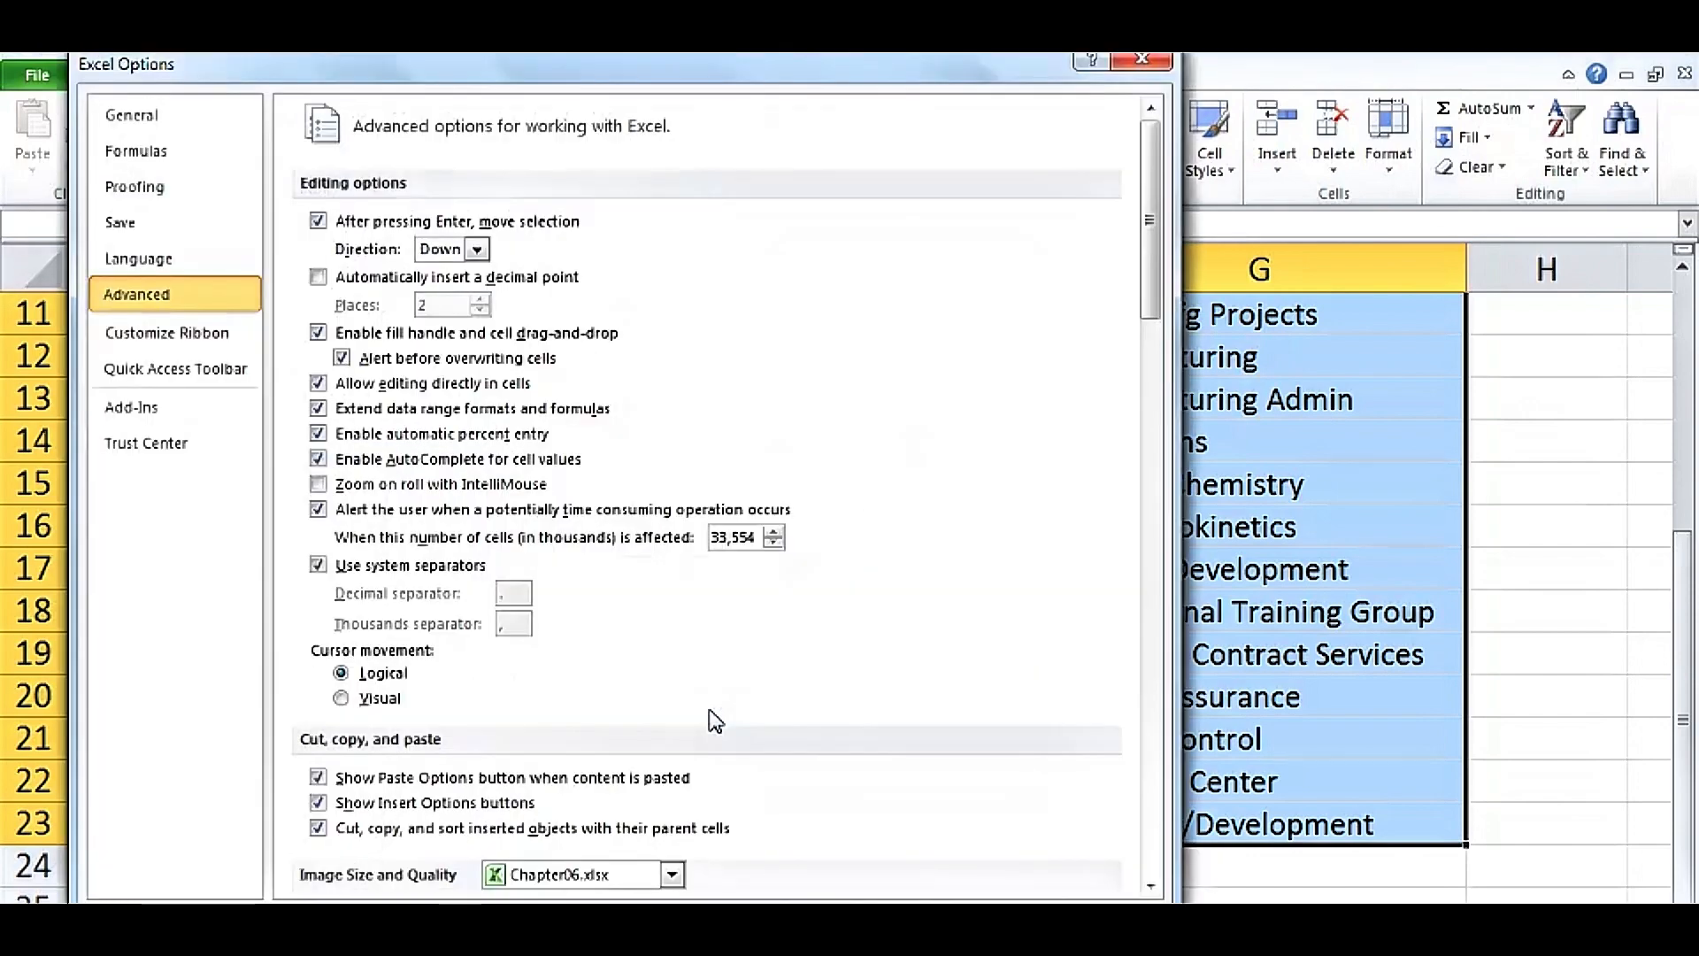
pyautogui.press('Return')
pyautogui.click(937, 597)
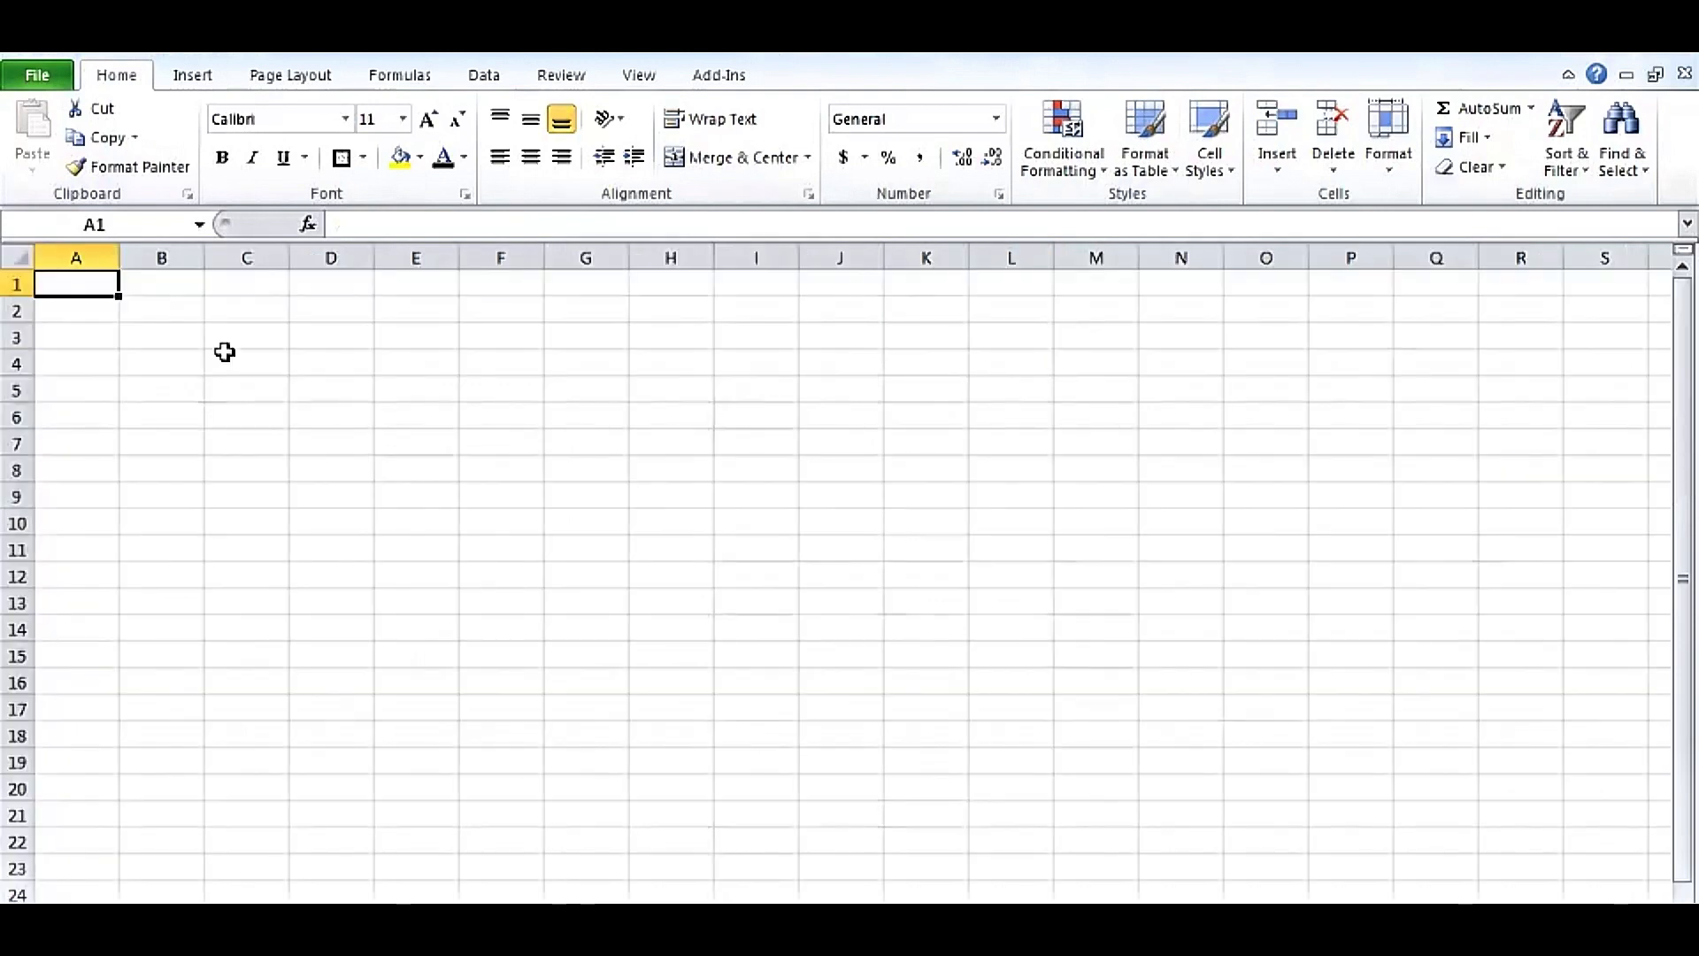
# Step: Enter ADC in C2 of a blank worksheet and fill the department series down to C25
pyautogui.click(257, 308)
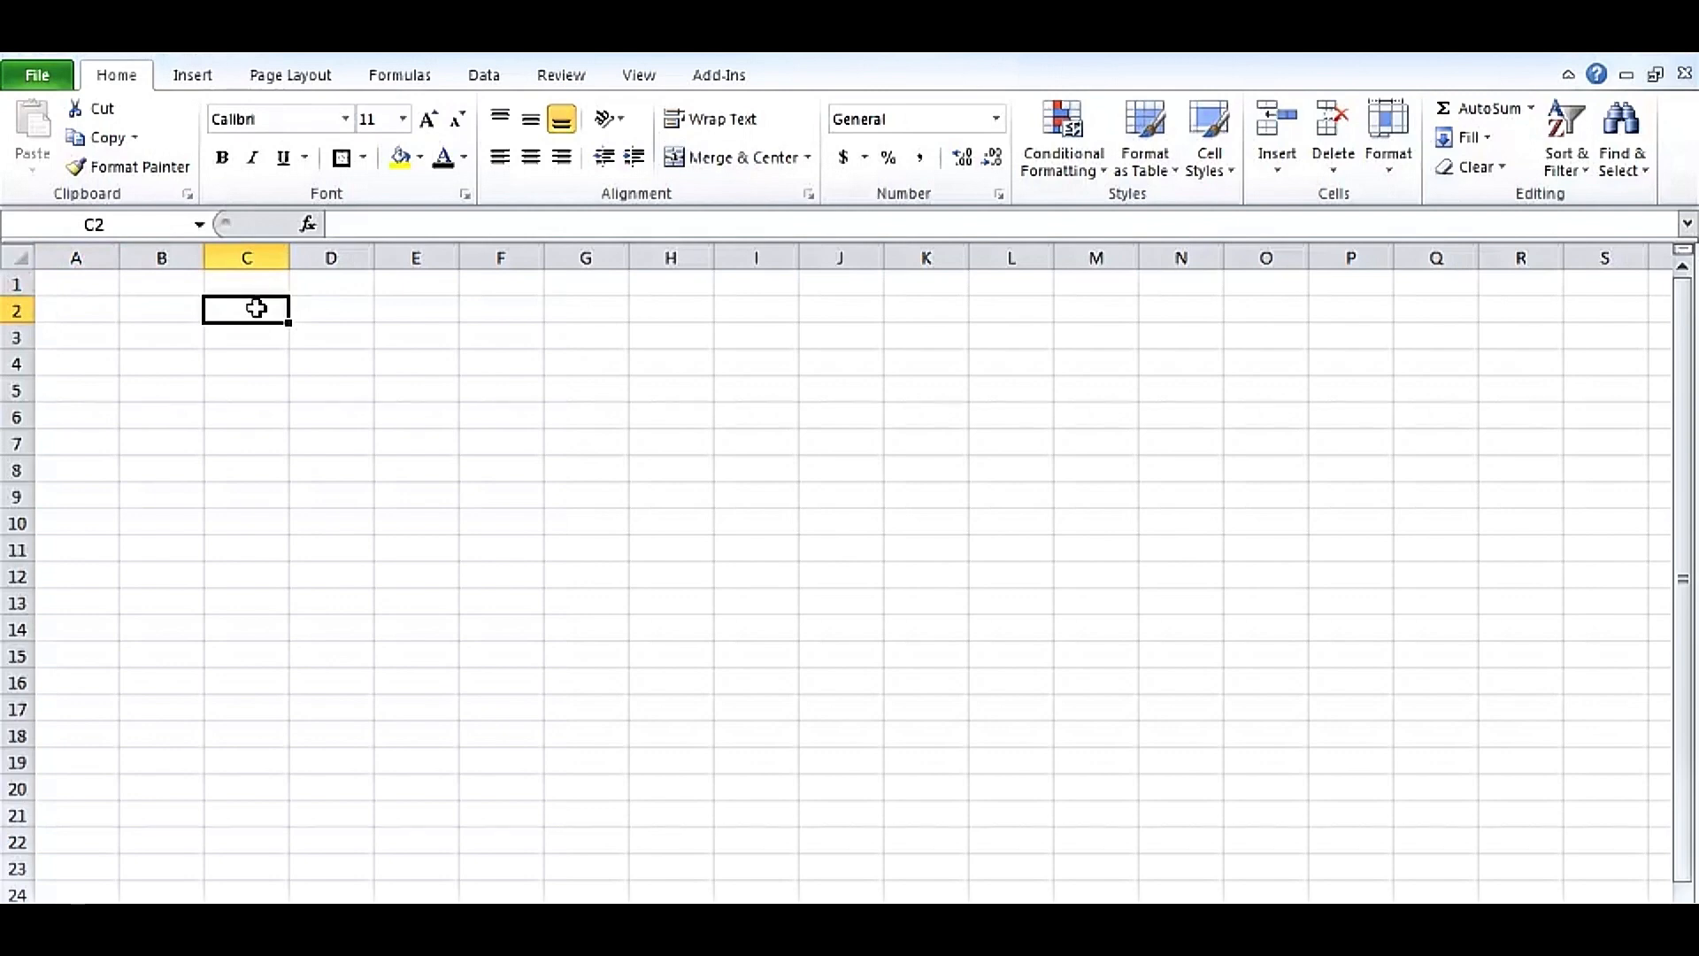
pyautogui.write('ADC')
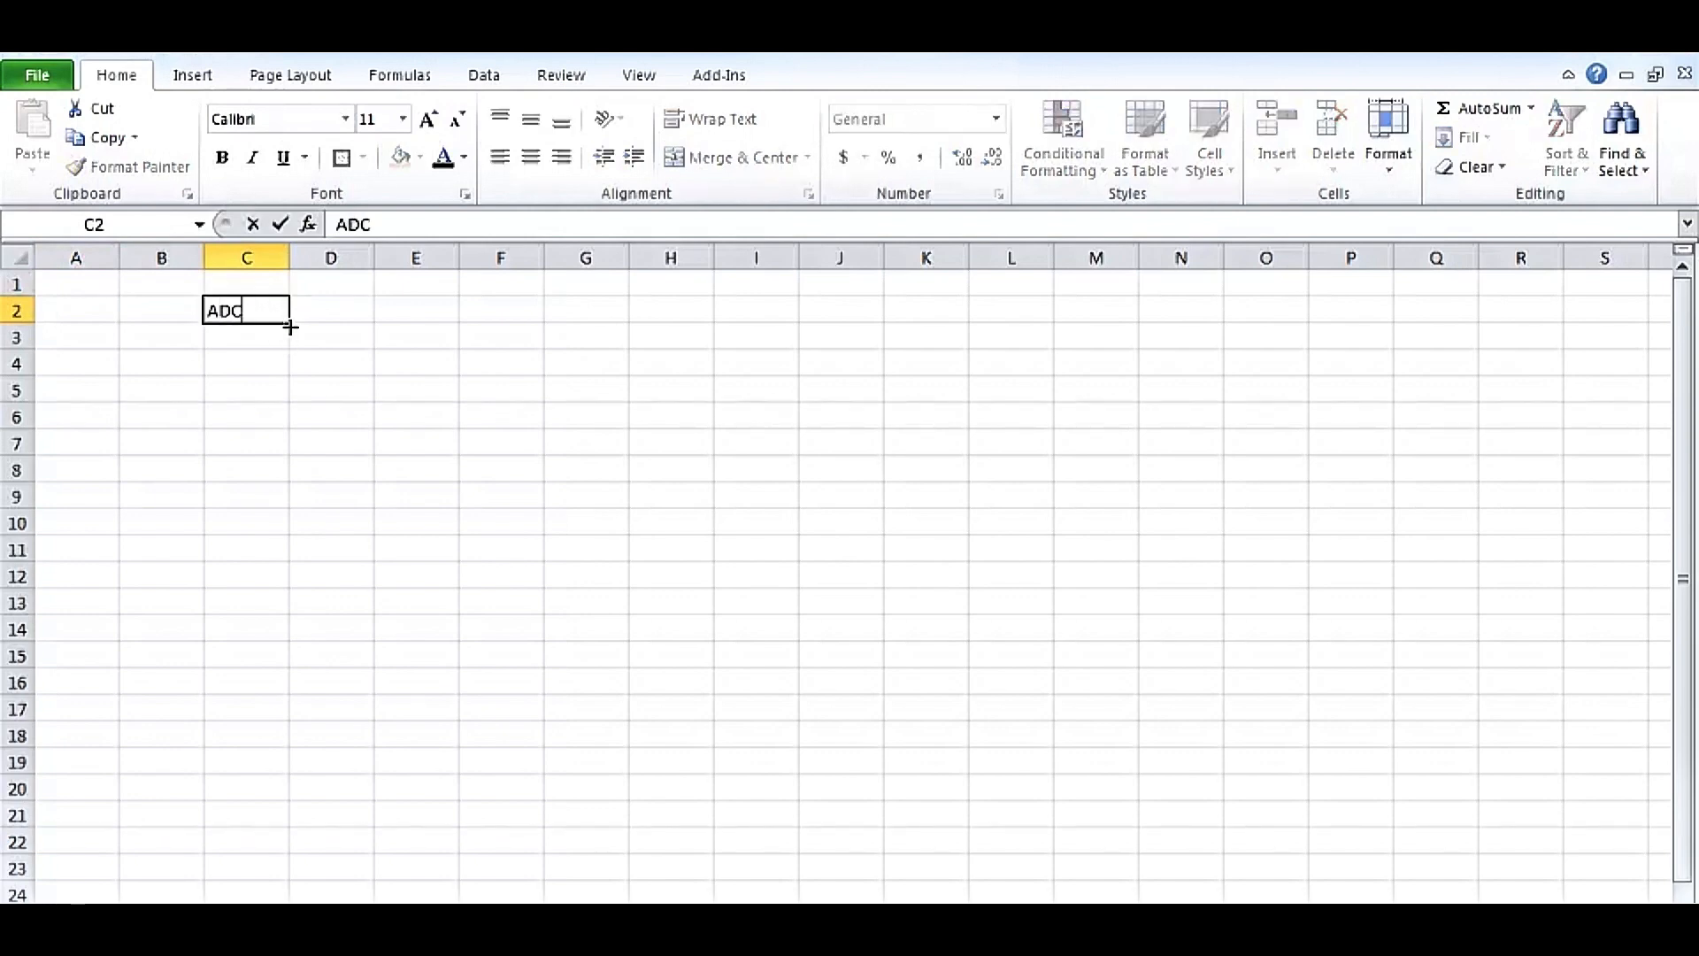
pyautogui.hotkey('ctrl', 'Return')
pyautogui.moveTo(288, 340); pyautogui.dragTo(275, 903)
pyautogui.scroll(-3, 451, 770)
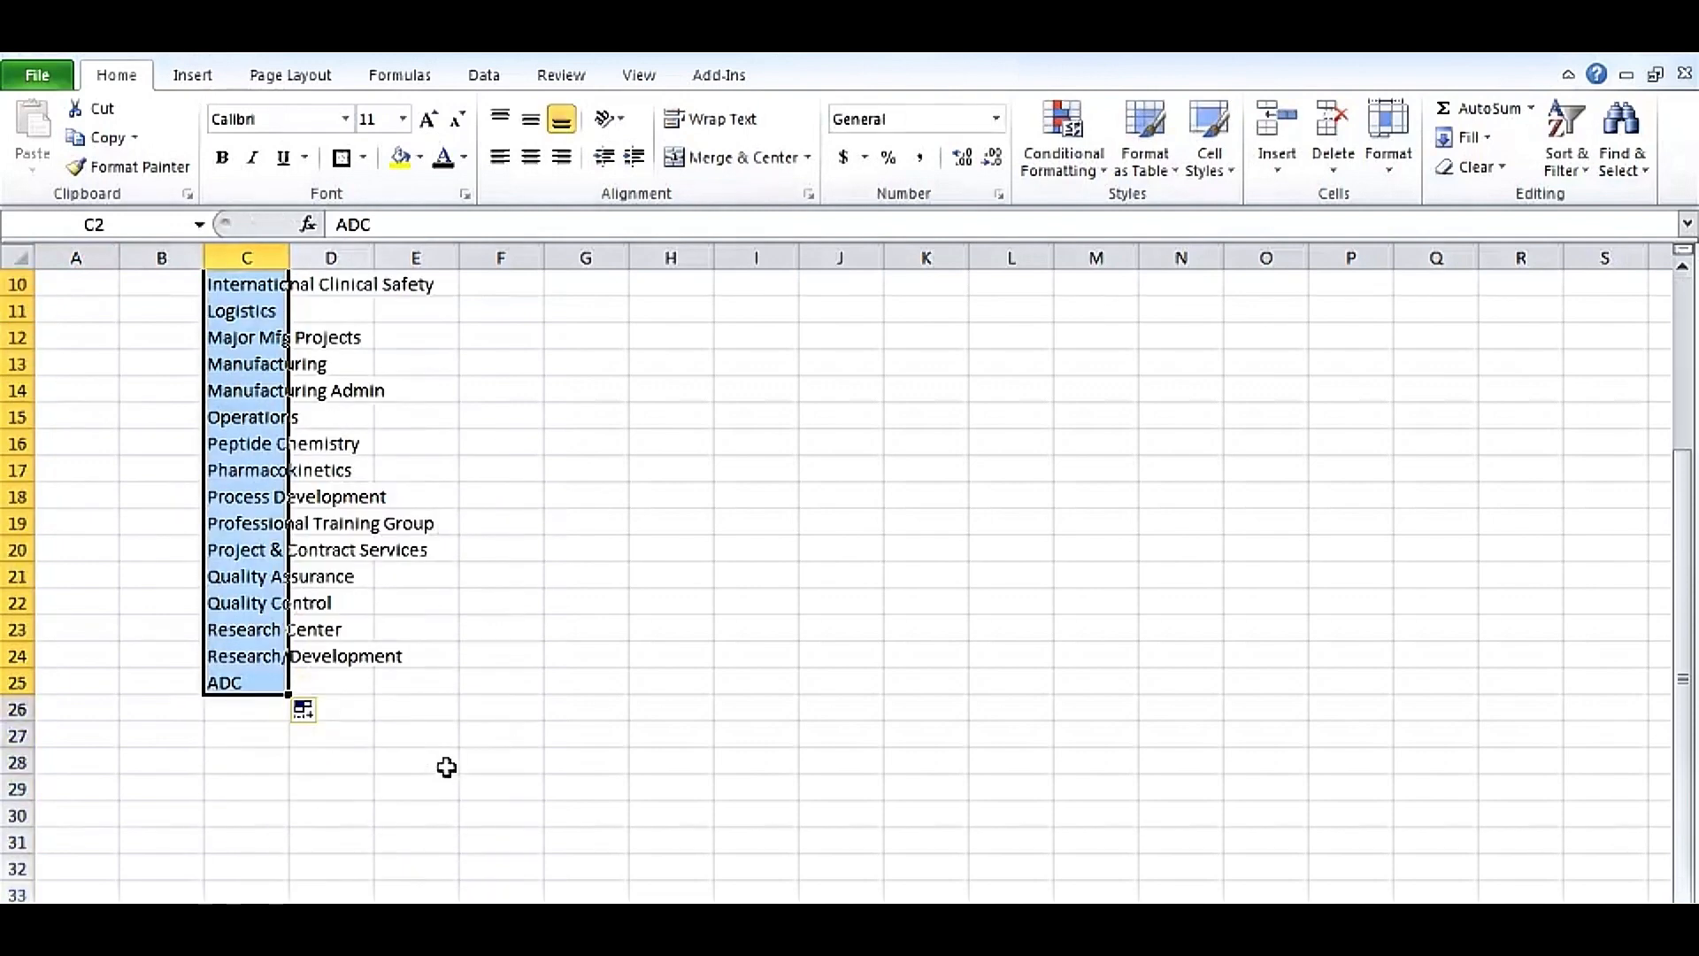
# Step: Clear the repeated ADC from C25 and autofit column C to its longest entry
pyautogui.click(255, 685)
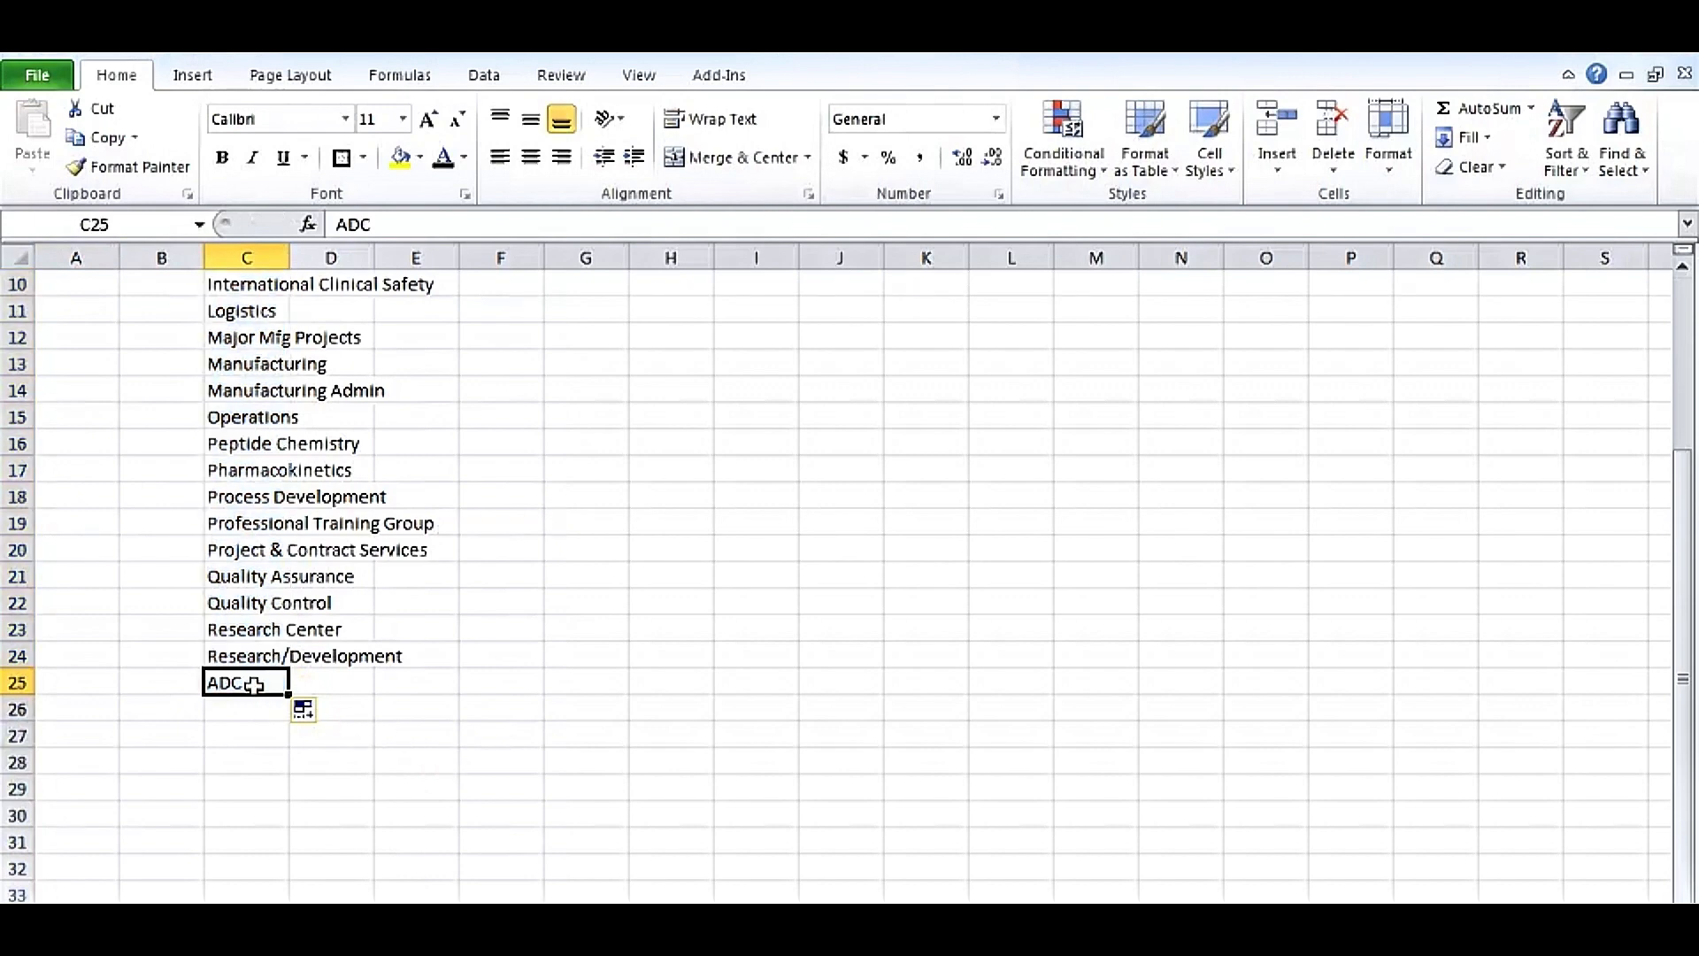
pyautogui.press('Delete')
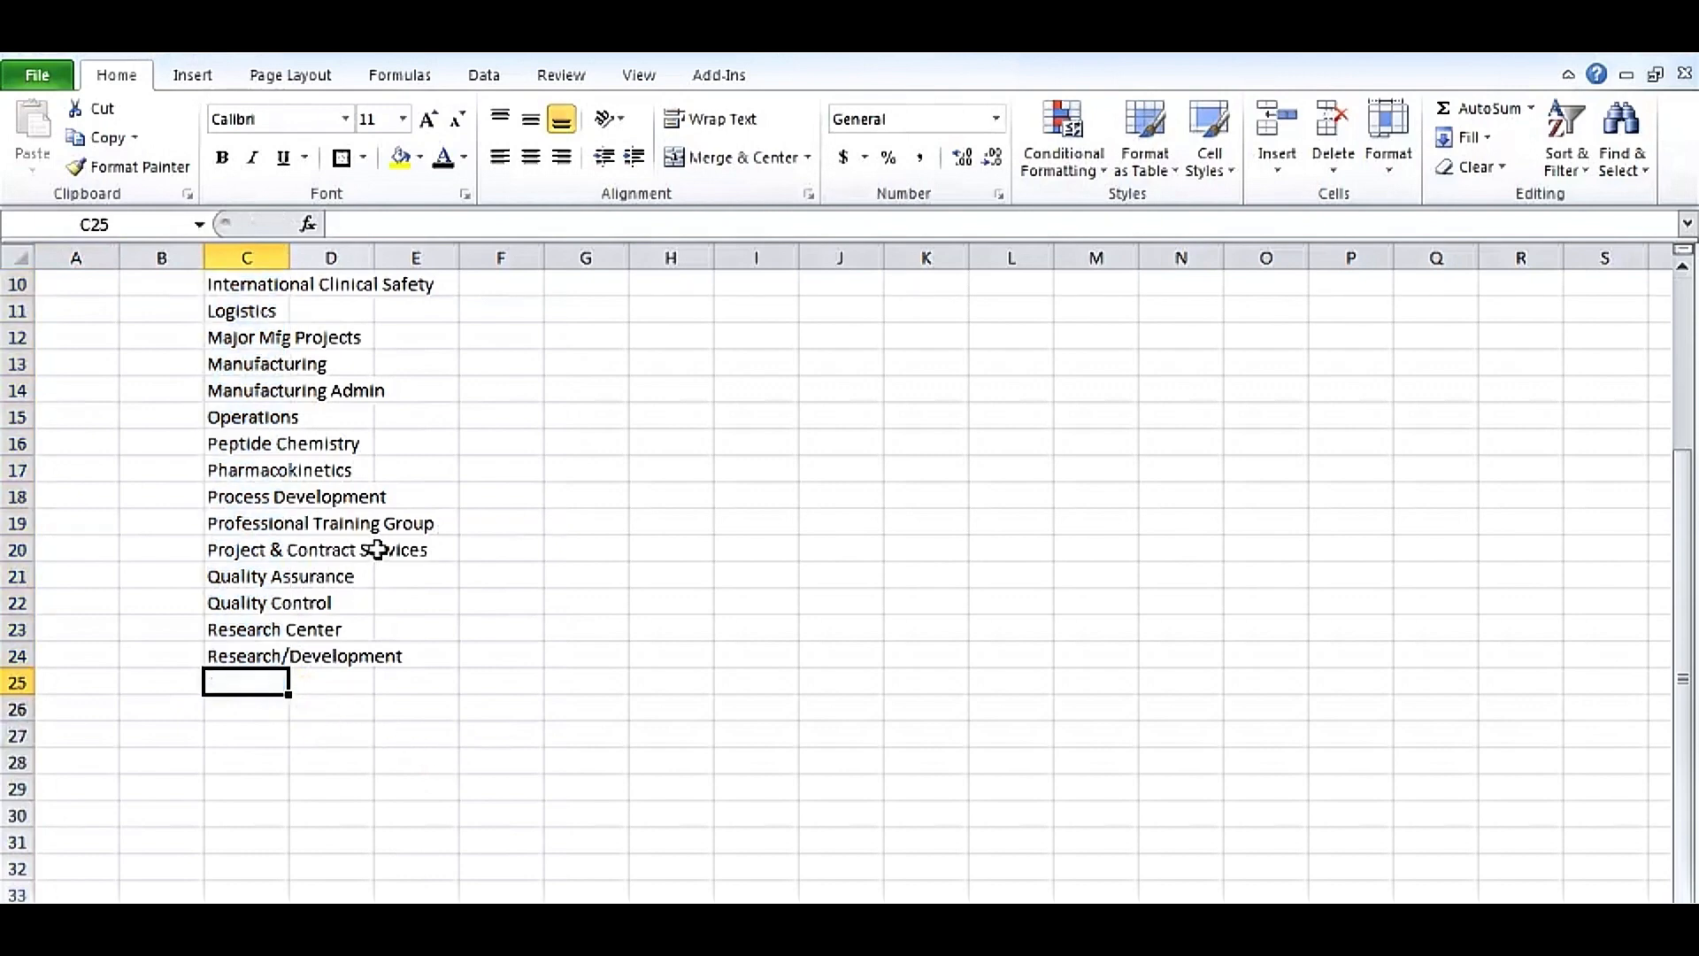
pyautogui.doubleClick(289, 257)
pyautogui.click(289, 283)
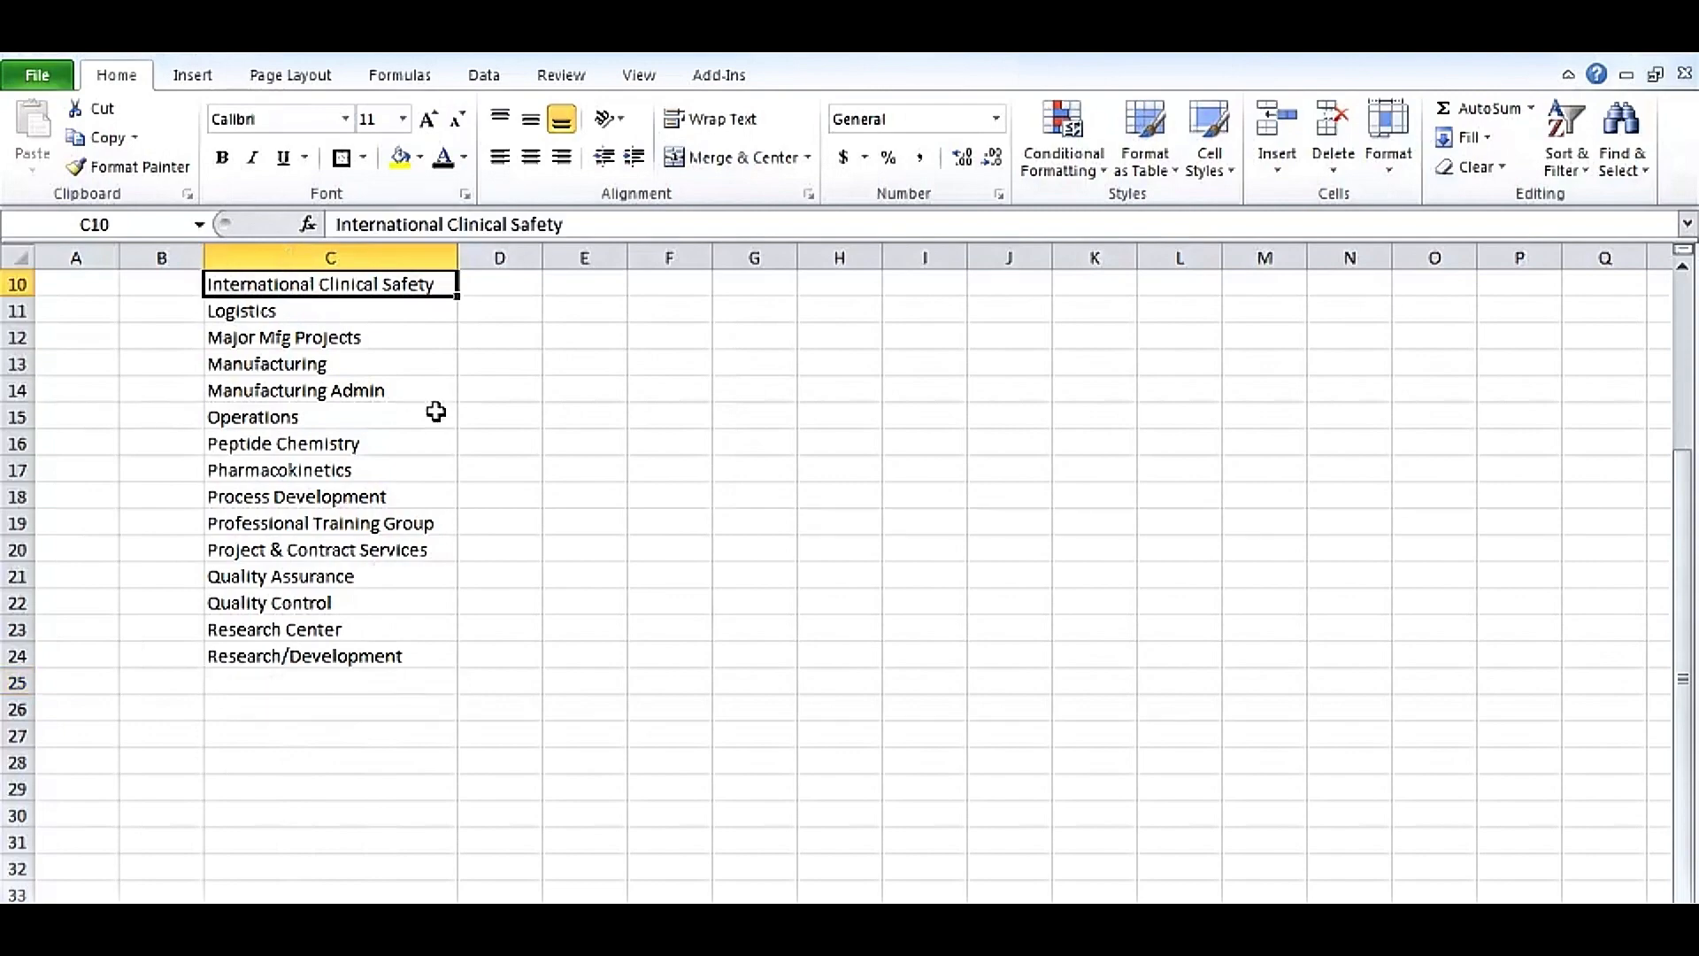
pyautogui.scroll(3, 436, 409)
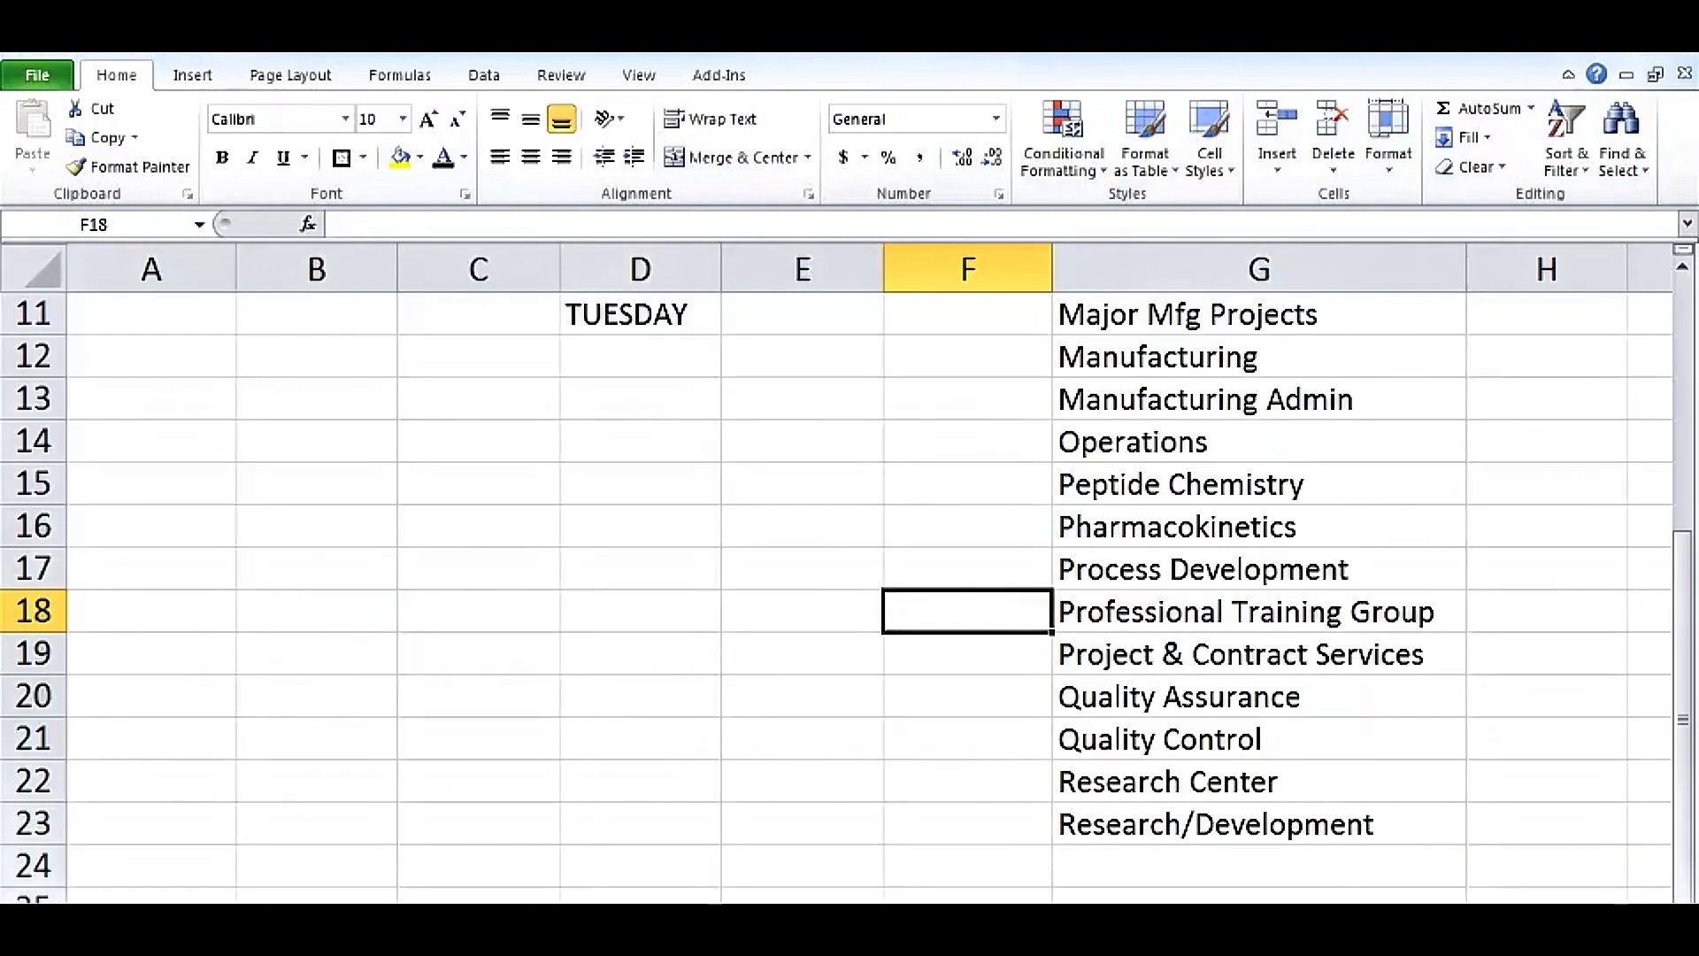
# Step: Review the order of the employment status entries in I2:I5 on the lists worksheet
pyautogui.hscroll(3, 1471, 841)
pyautogui.scroll(3, 1452, 823)
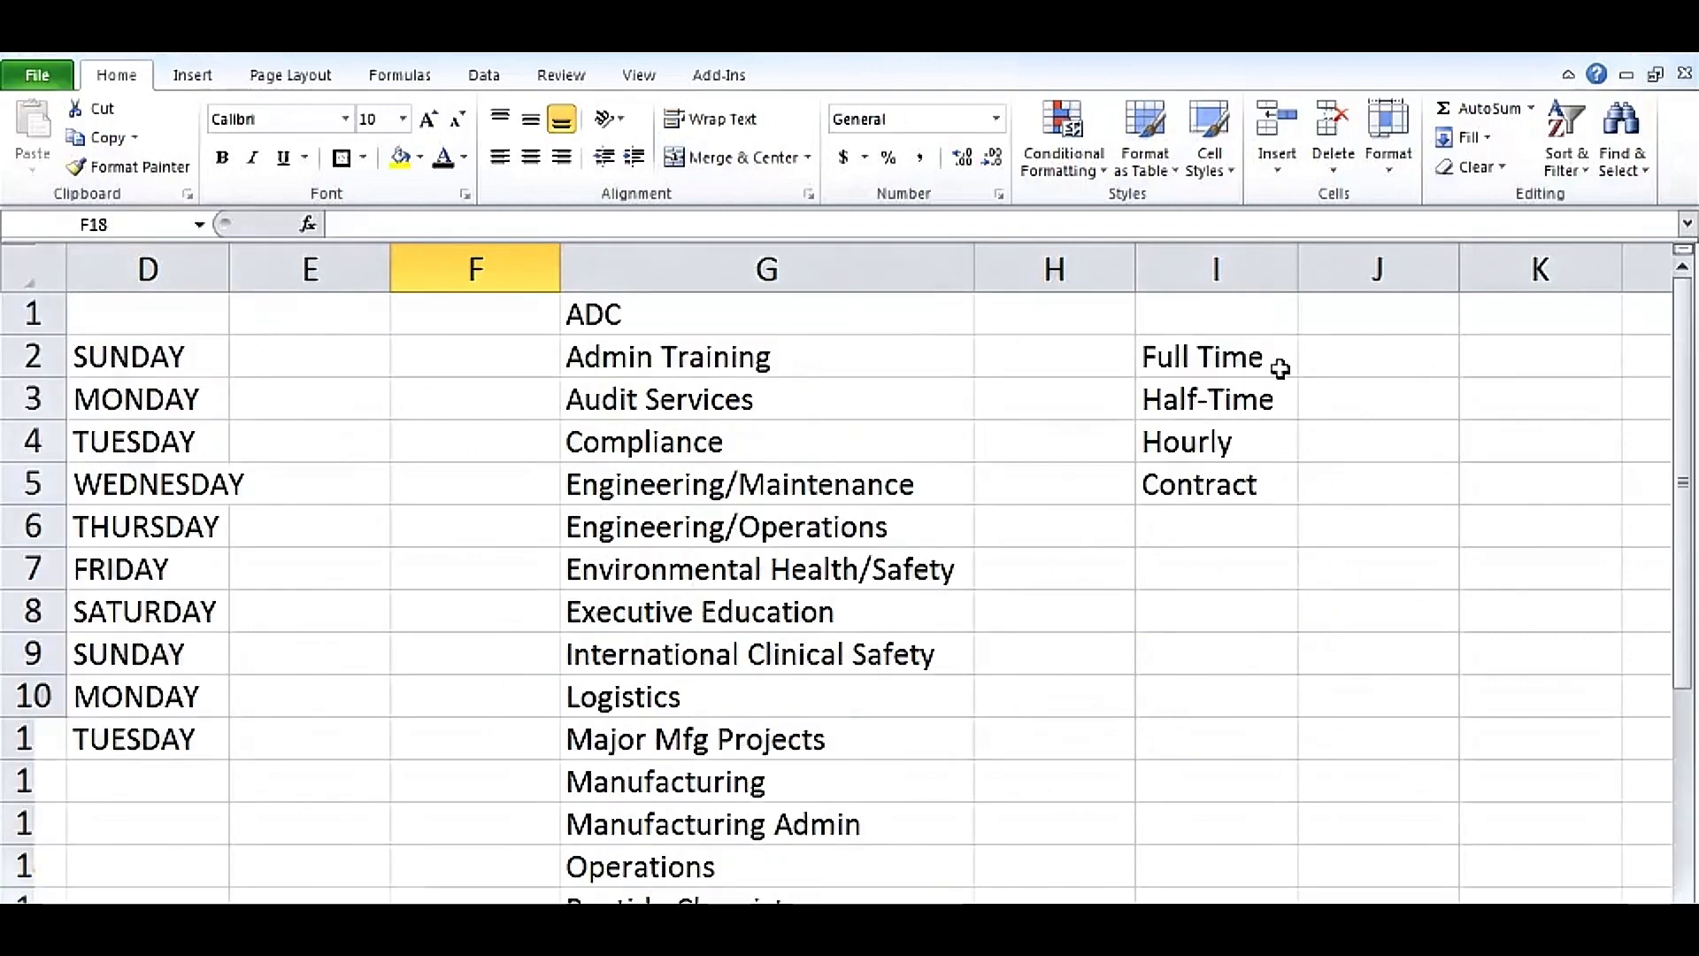
pyautogui.moveTo(1280, 369); pyautogui.dragTo(1257, 484)
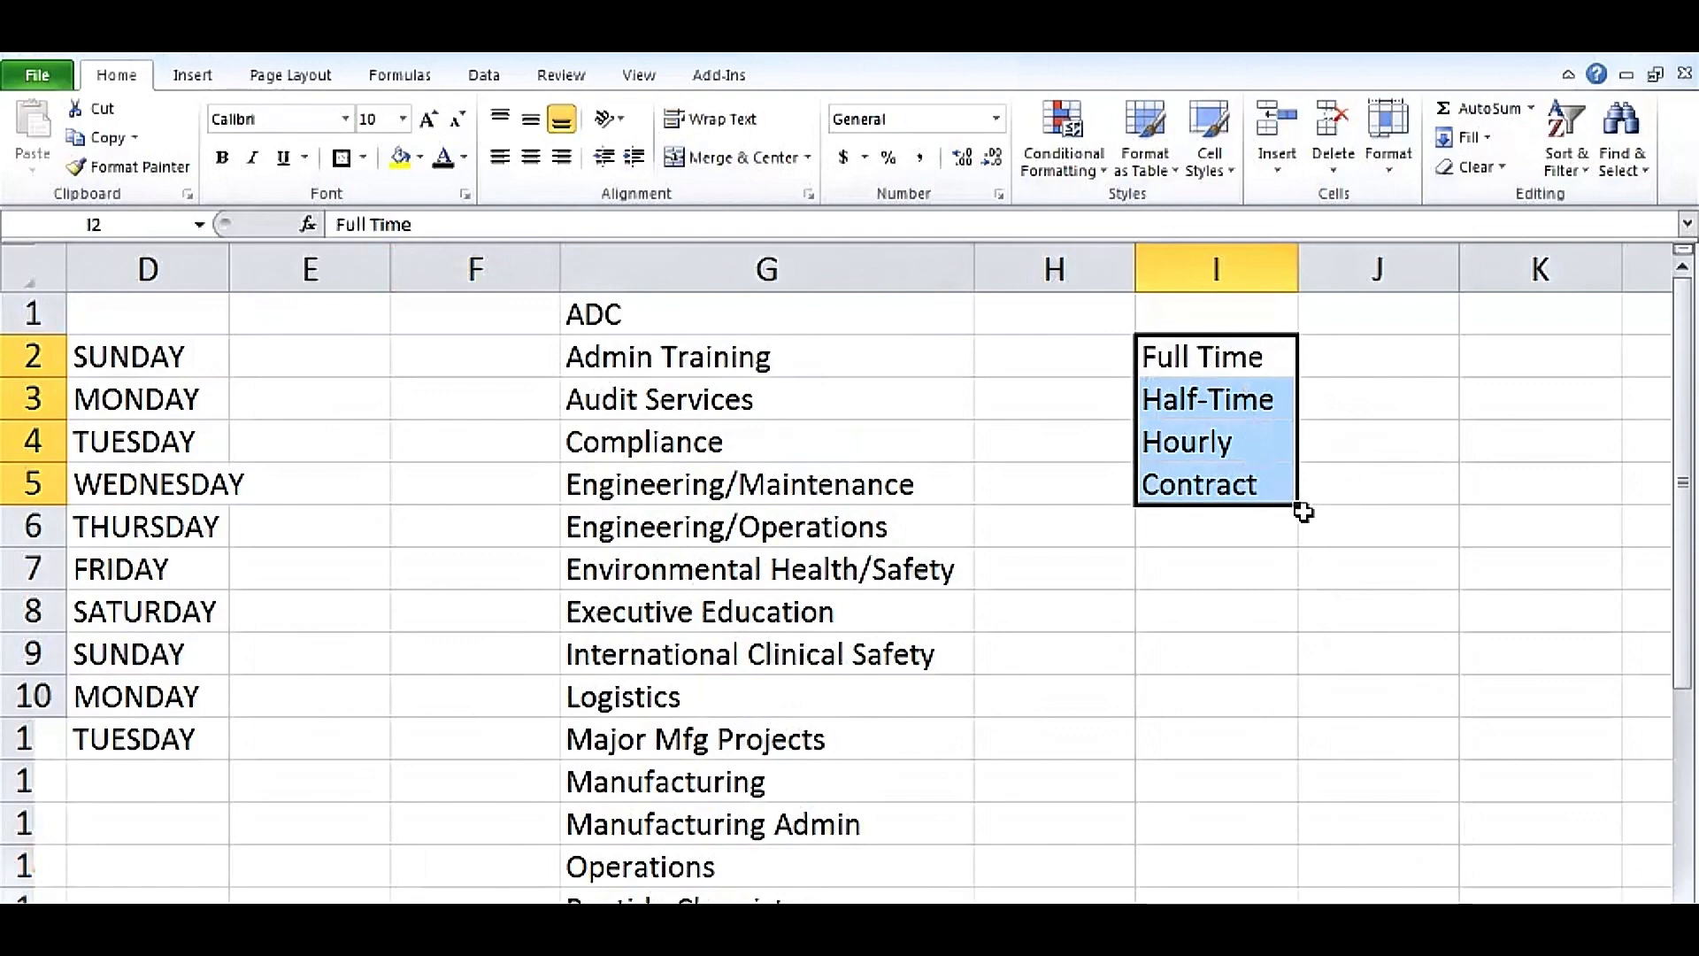
pyautogui.click(1214, 400)
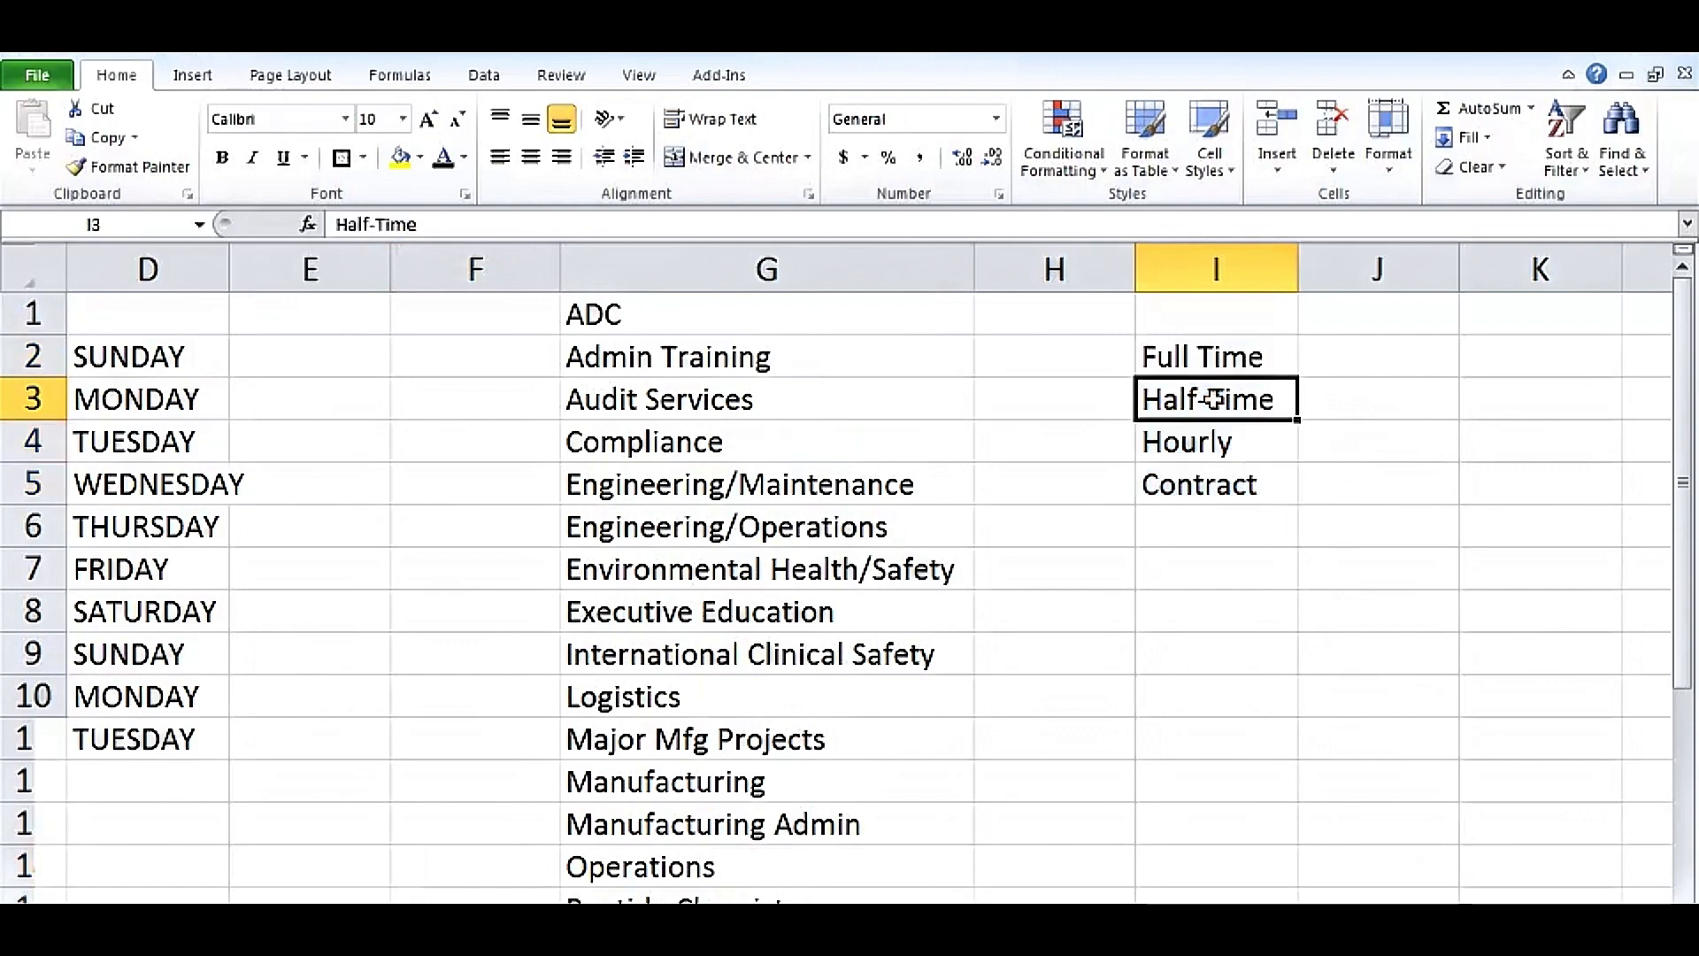
pyautogui.click(1205, 356)
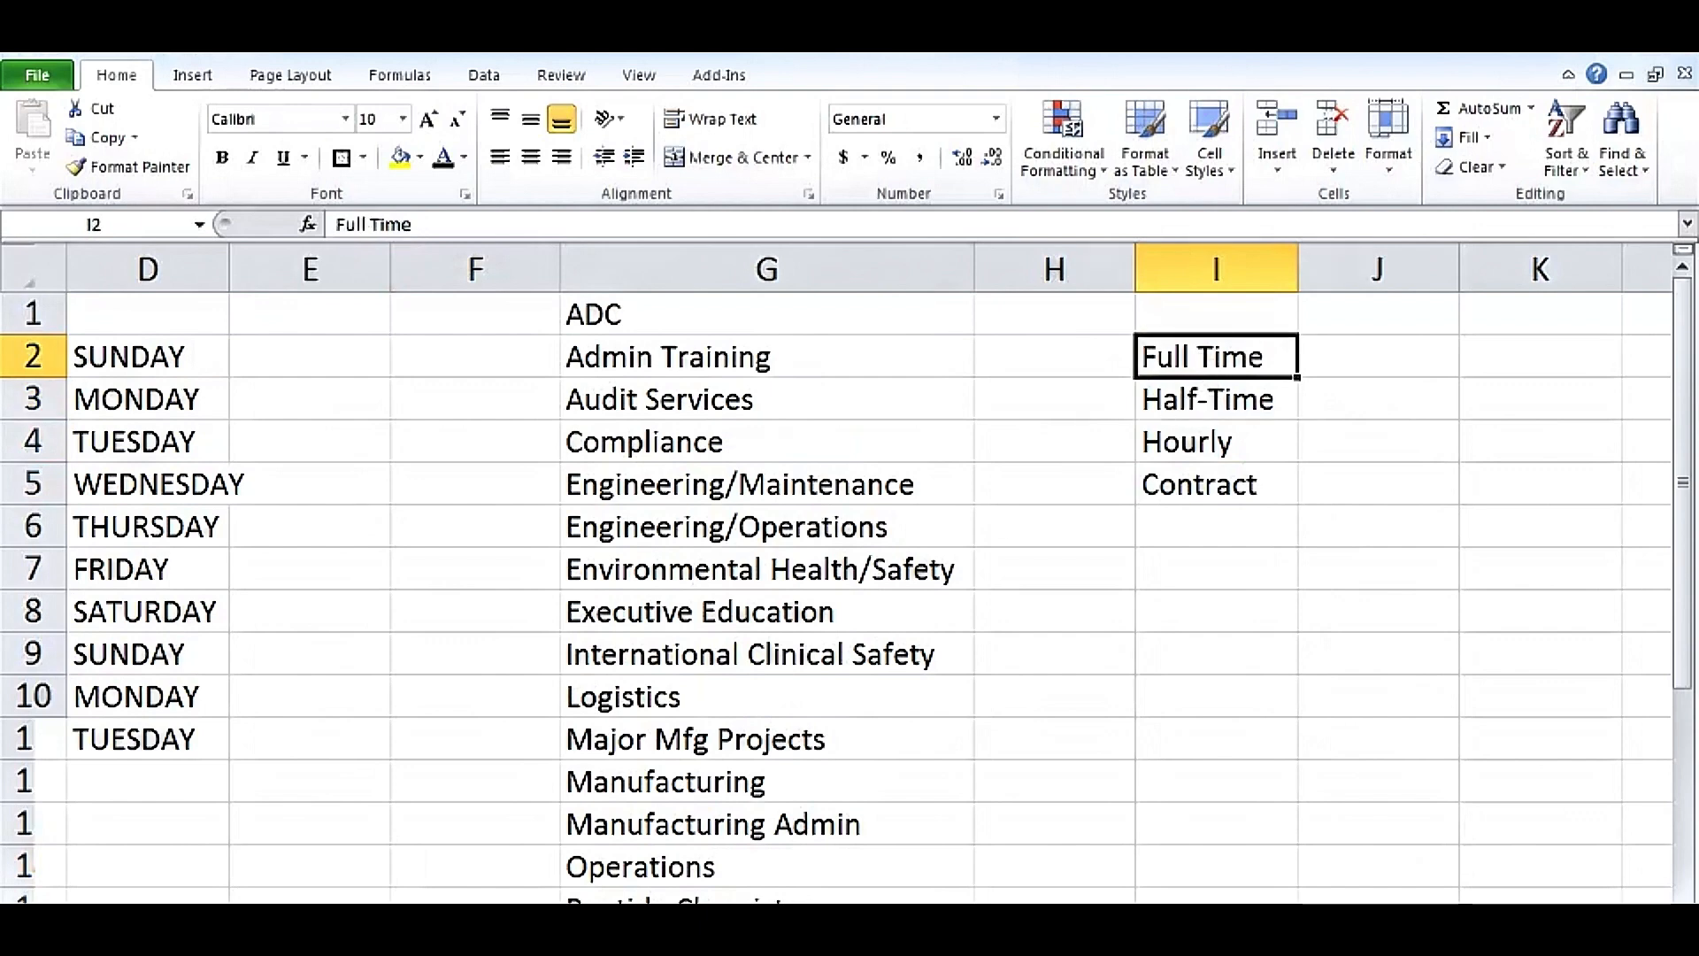
# Step: Sort the employee table in ascending order by the Status column
pyautogui.hotkey('ctrl', 'pageup')
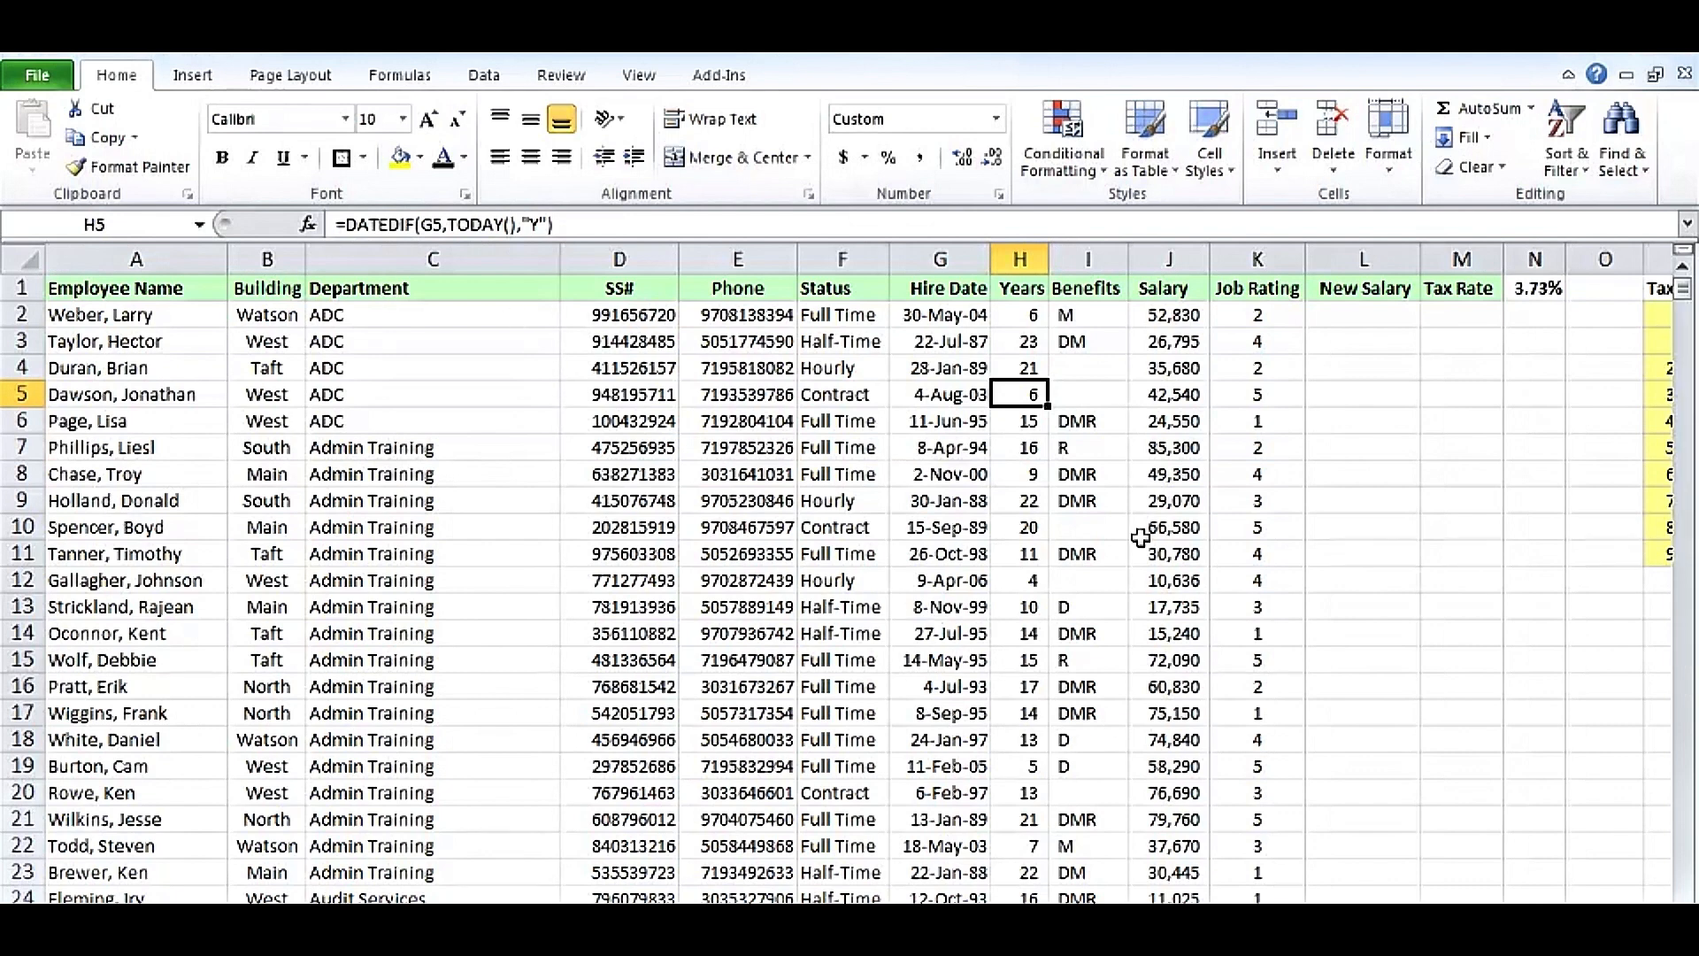
pyautogui.click(855, 422)
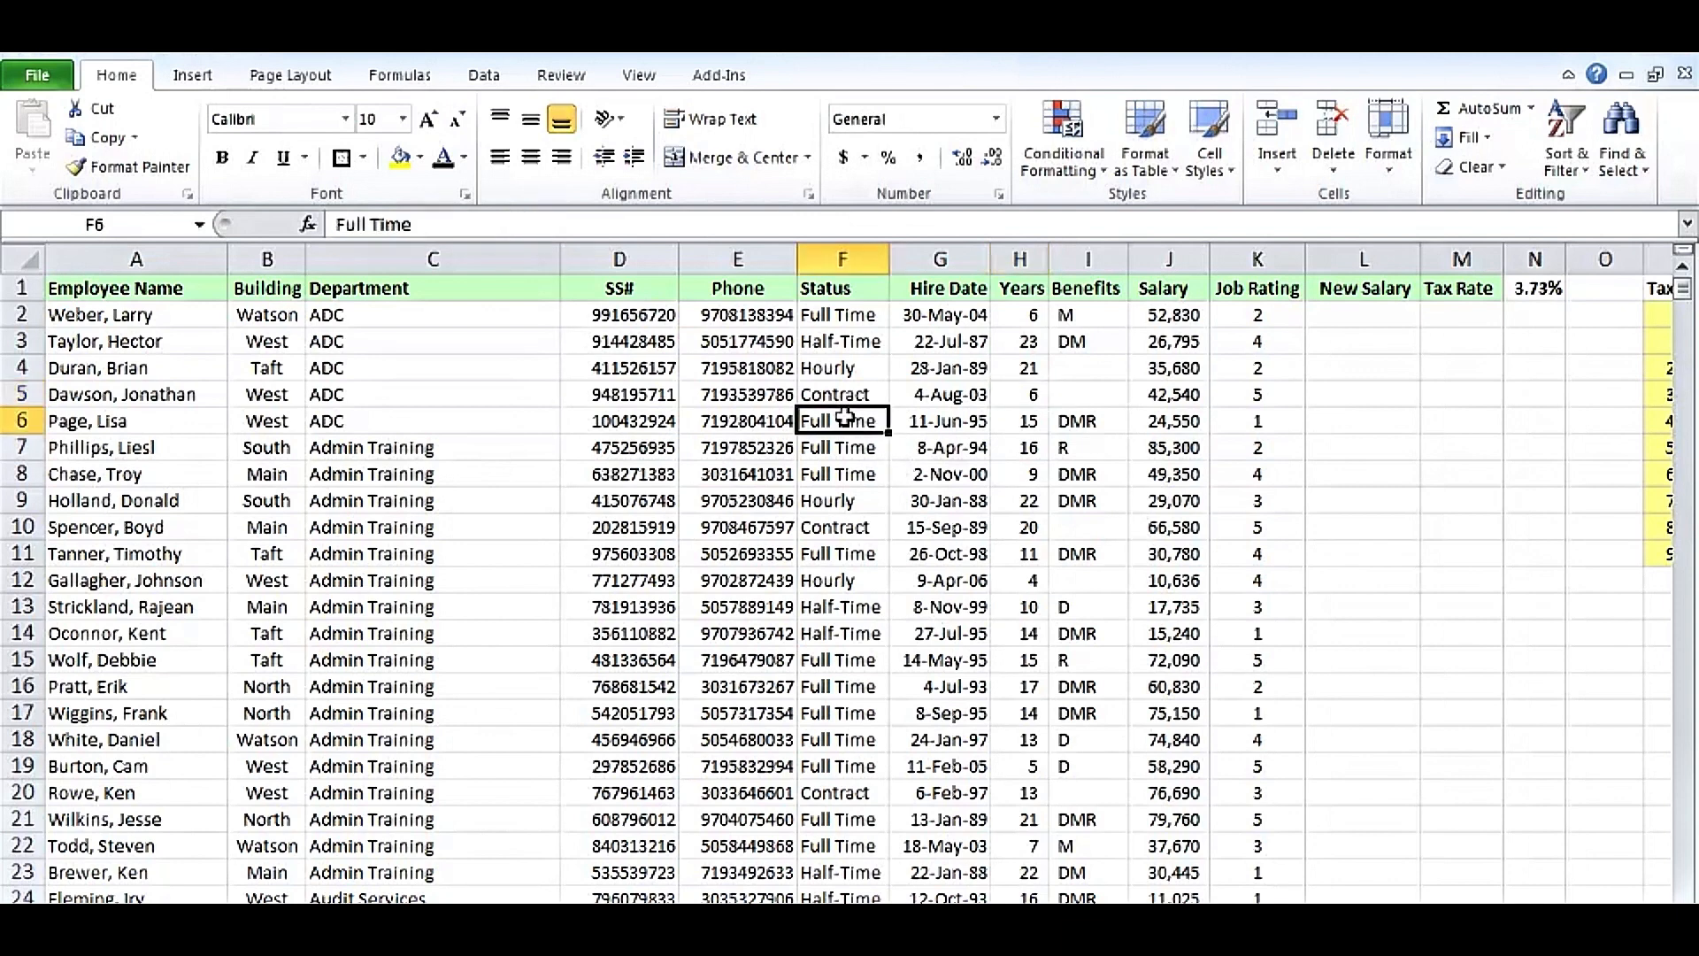
pyautogui.click(484, 76)
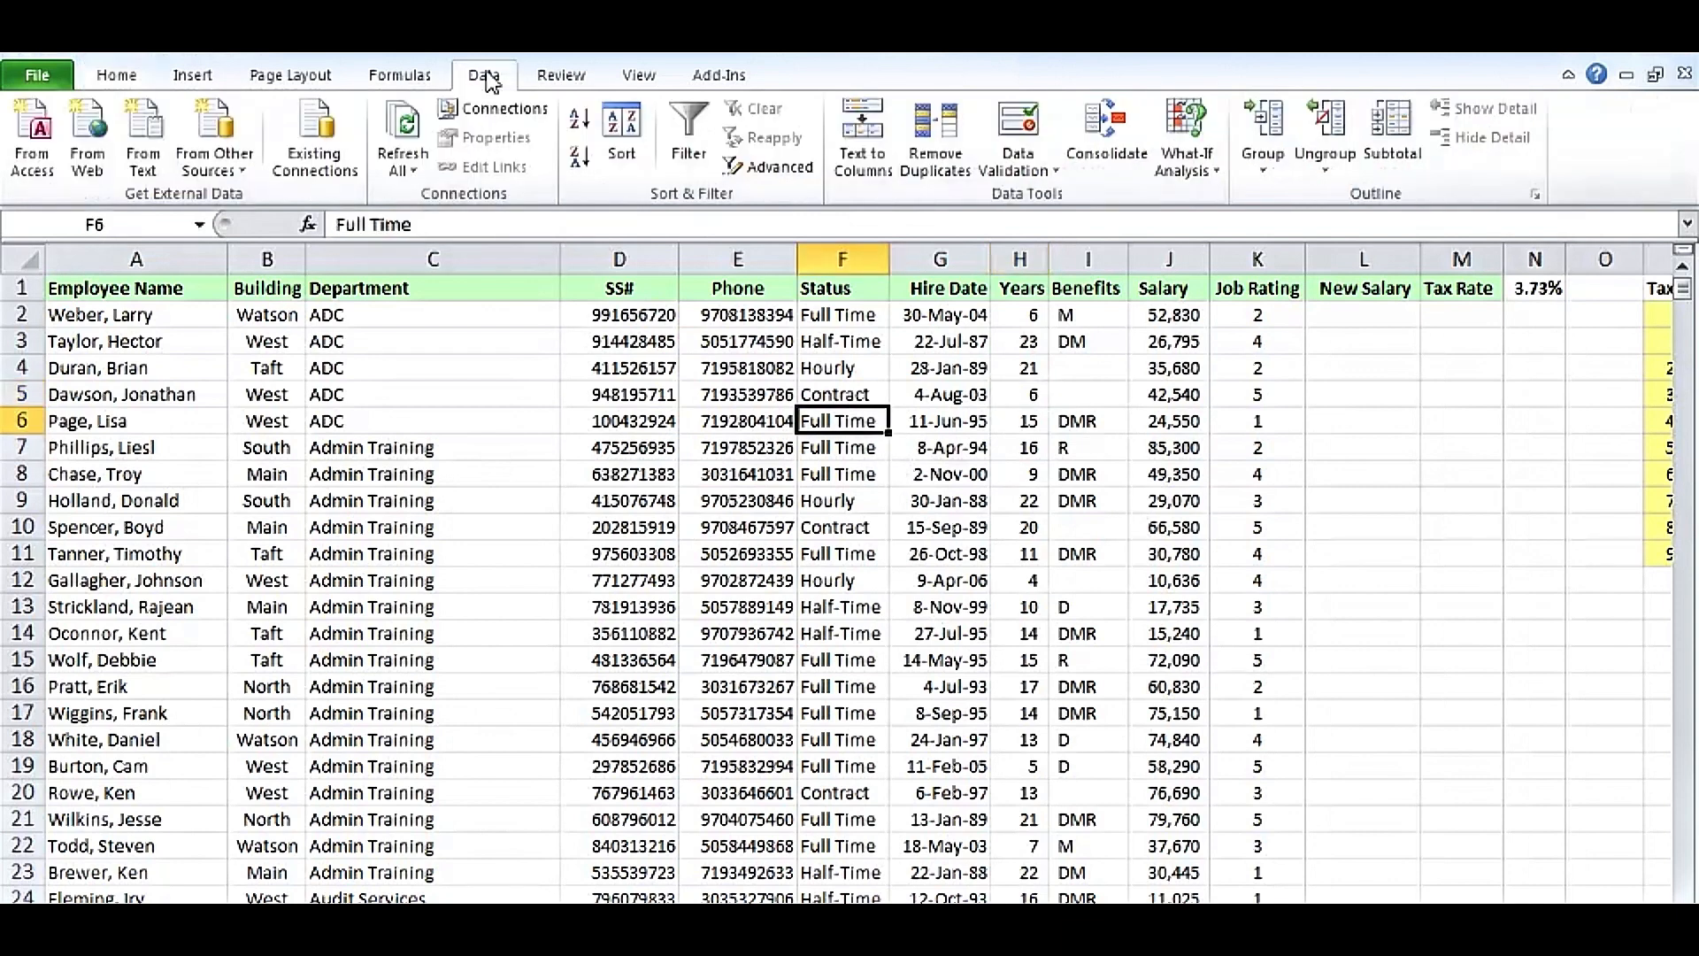
pyautogui.click(577, 133)
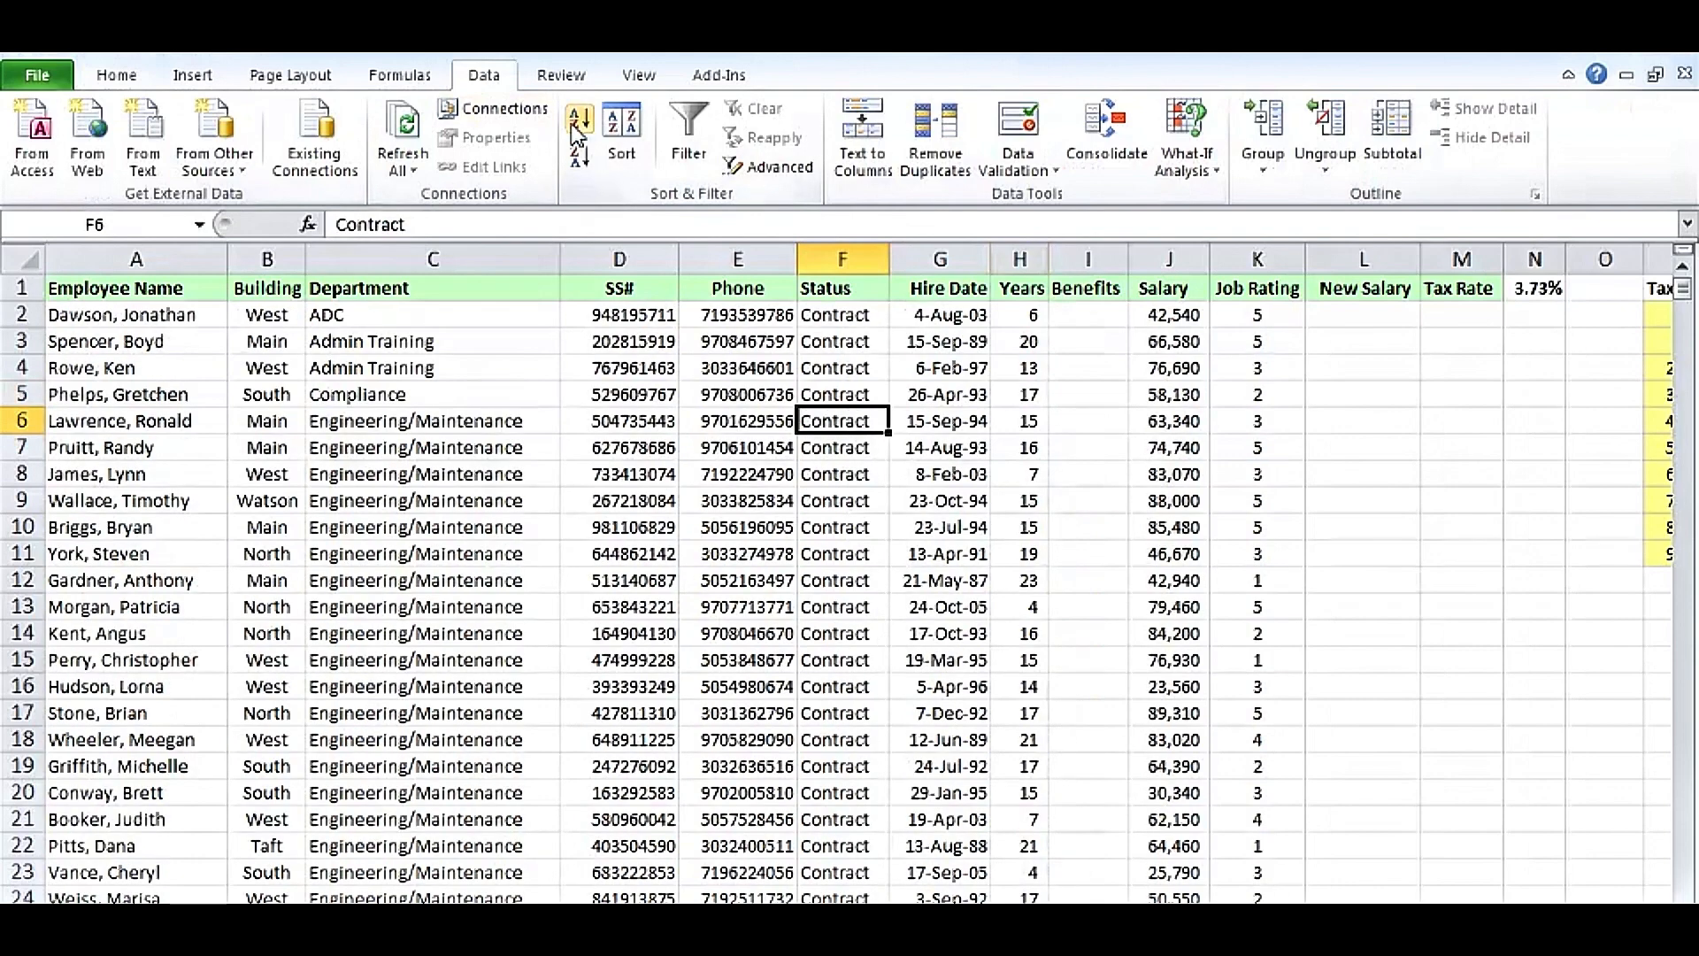
# Step: Examine the order of the Status values through the sorted employee table
pyautogui.scroll(-1, 836, 553)
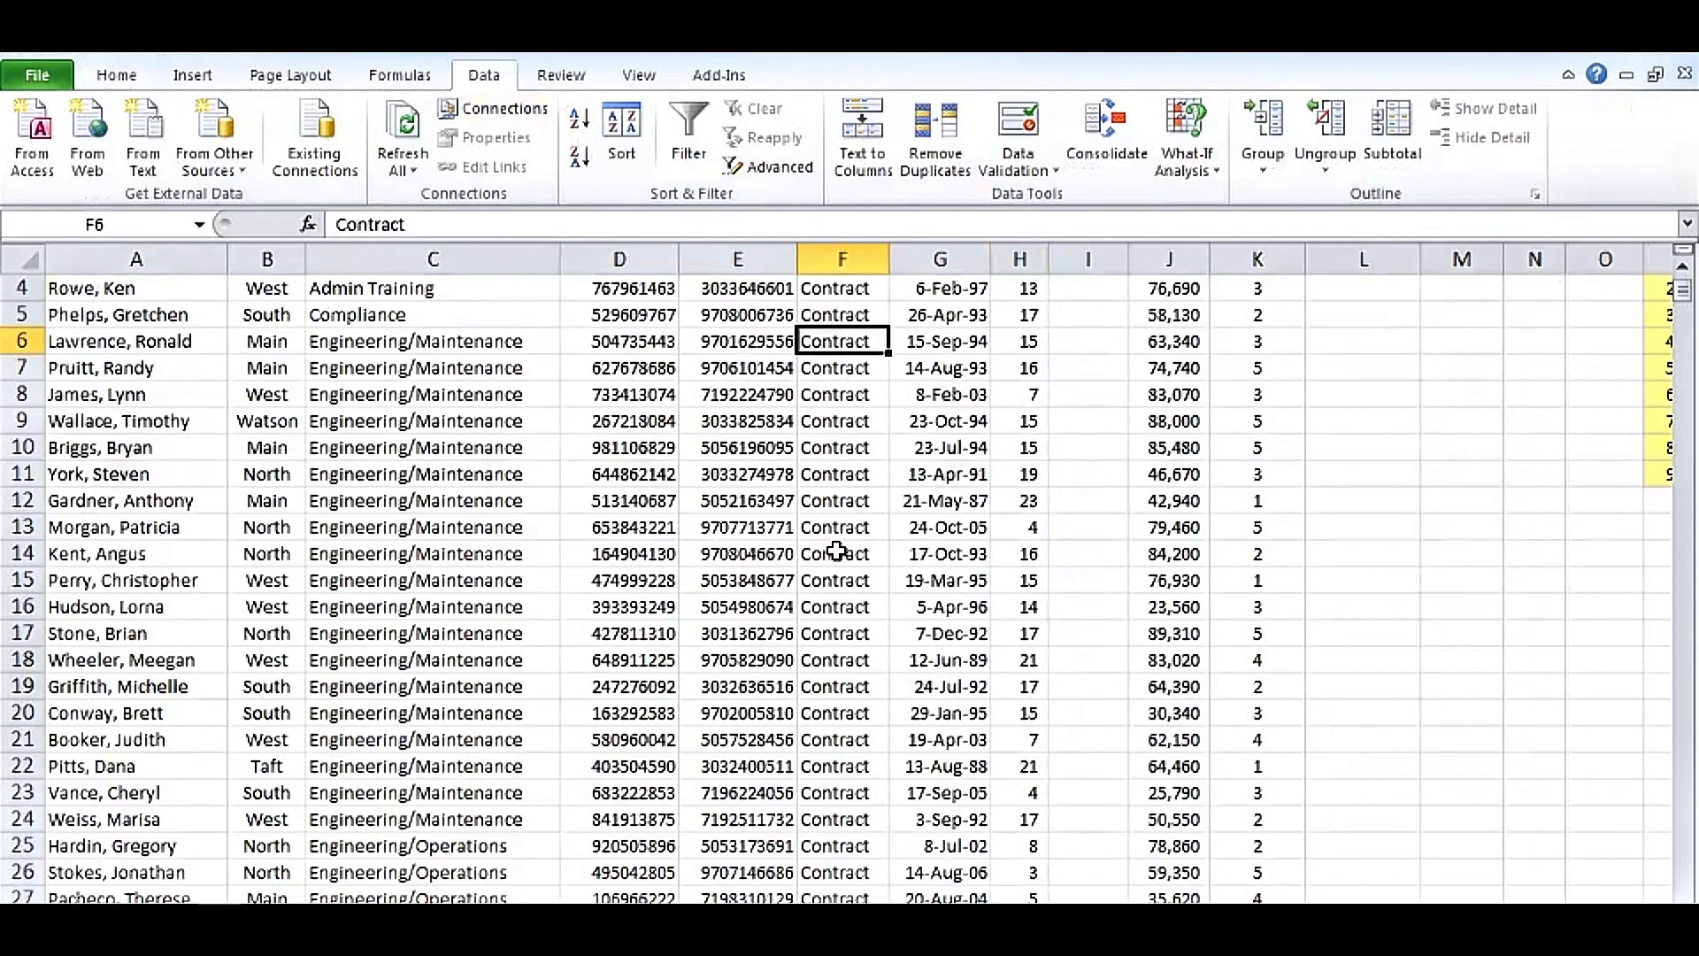
pyautogui.scroll(-5, 836, 553)
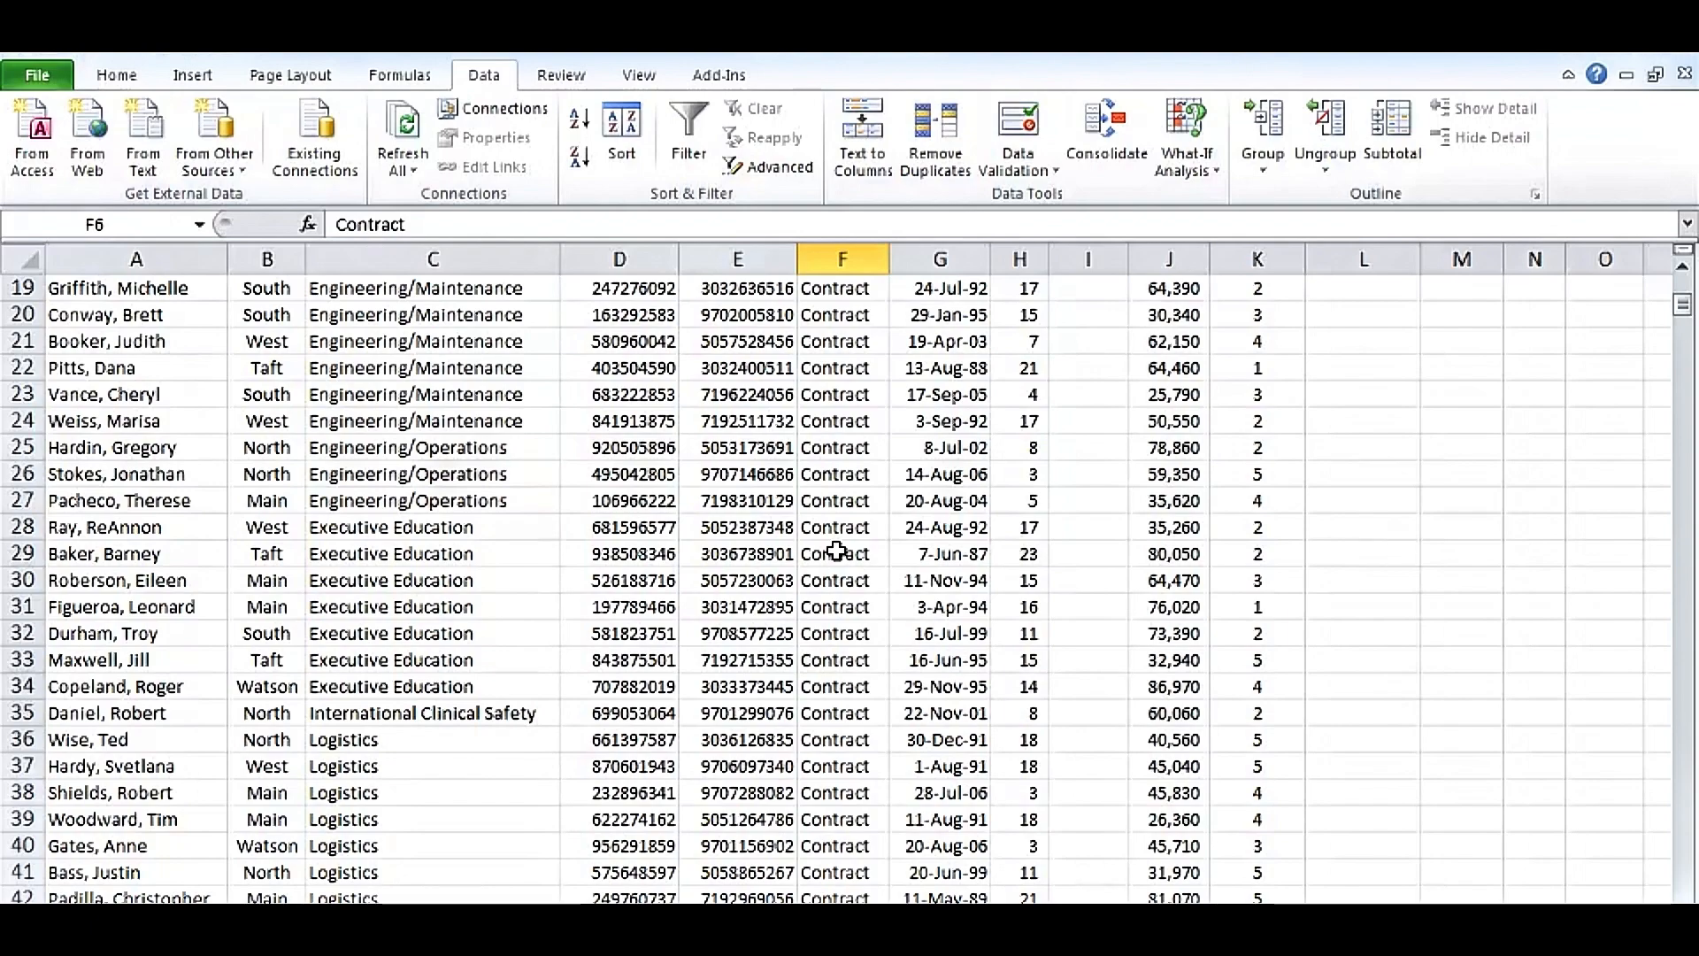
pyautogui.scroll(-7, 836, 553)
pyautogui.scroll(7, 836, 553)
pyautogui.scroll(6, 836, 553)
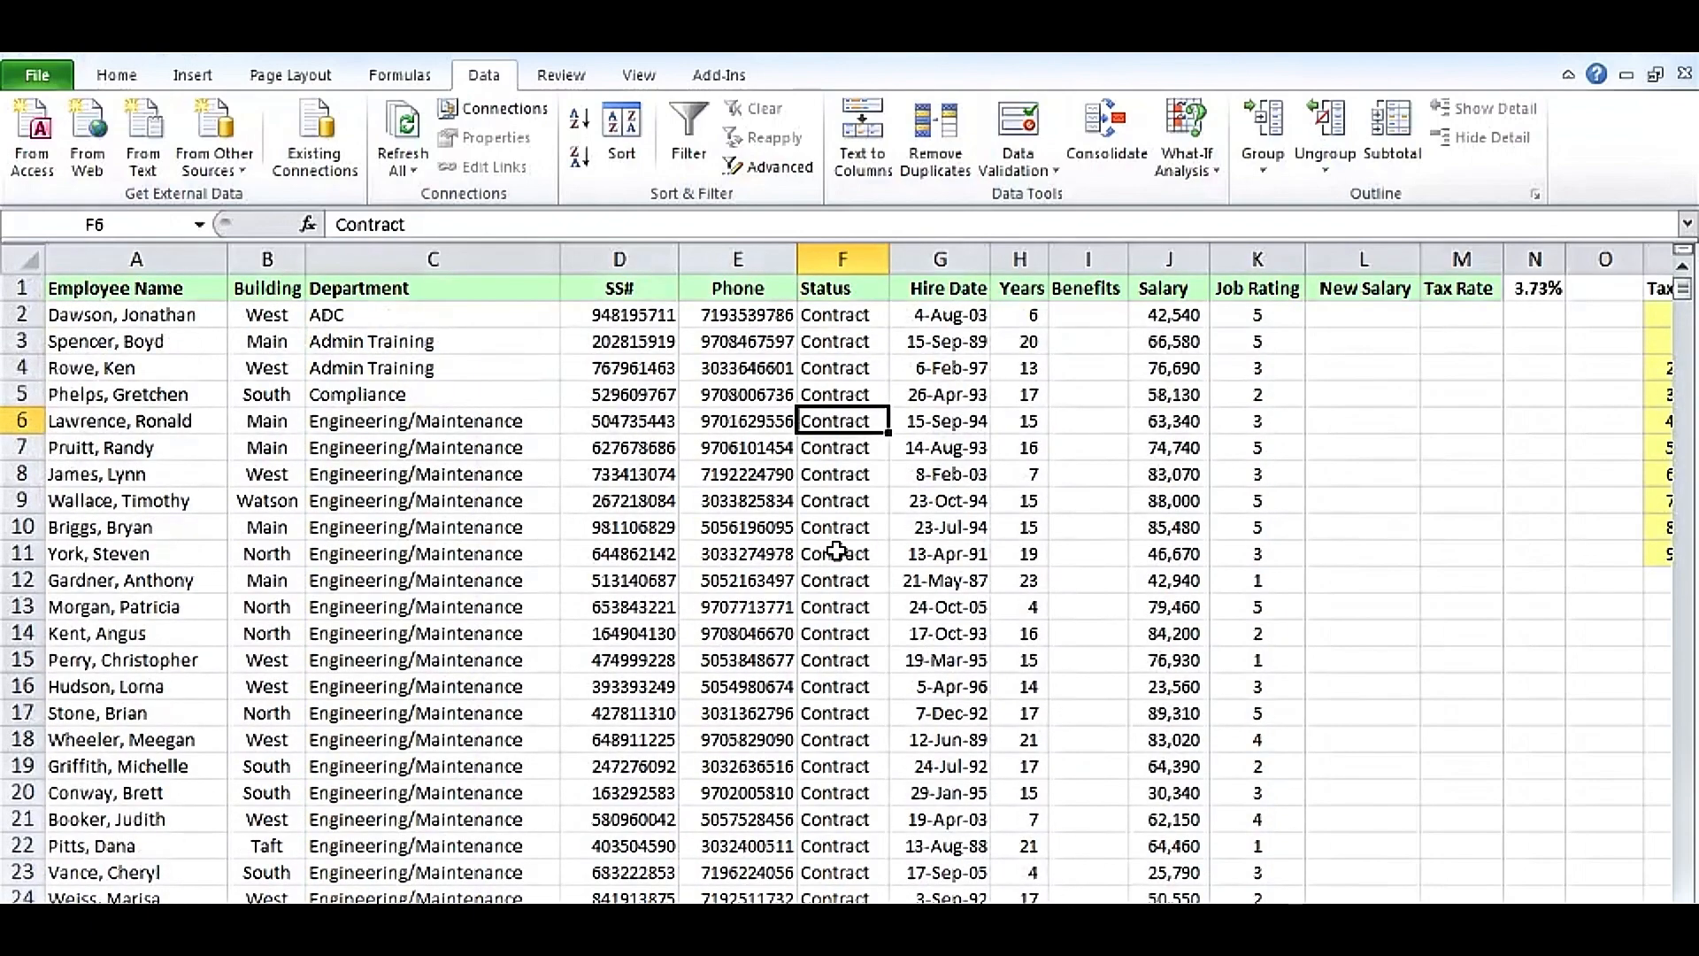
pyautogui.scroll(-6, 837, 553)
pyautogui.scroll(6, 836, 553)
pyautogui.scroll(-1, 845, 550)
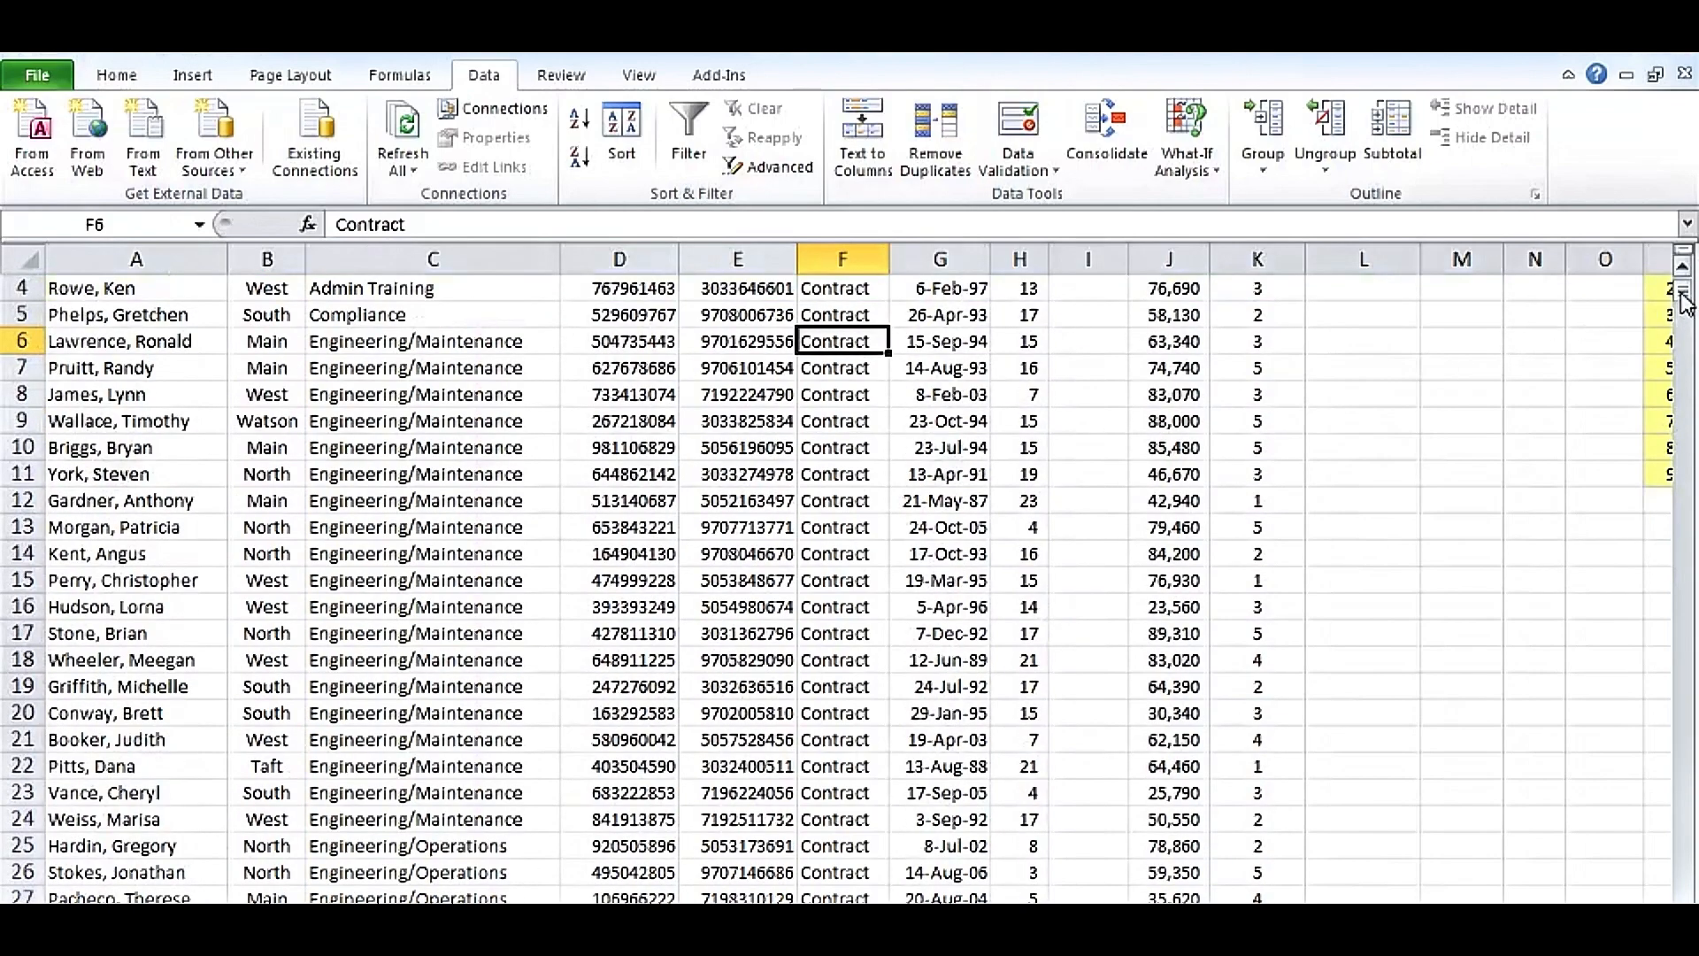
pyautogui.moveTo(1684, 301)
pyautogui.mouseDown()
pyautogui.moveTo(1690, 469)
pyautogui.moveTo(1692, 288)
pyautogui.mouseUp()
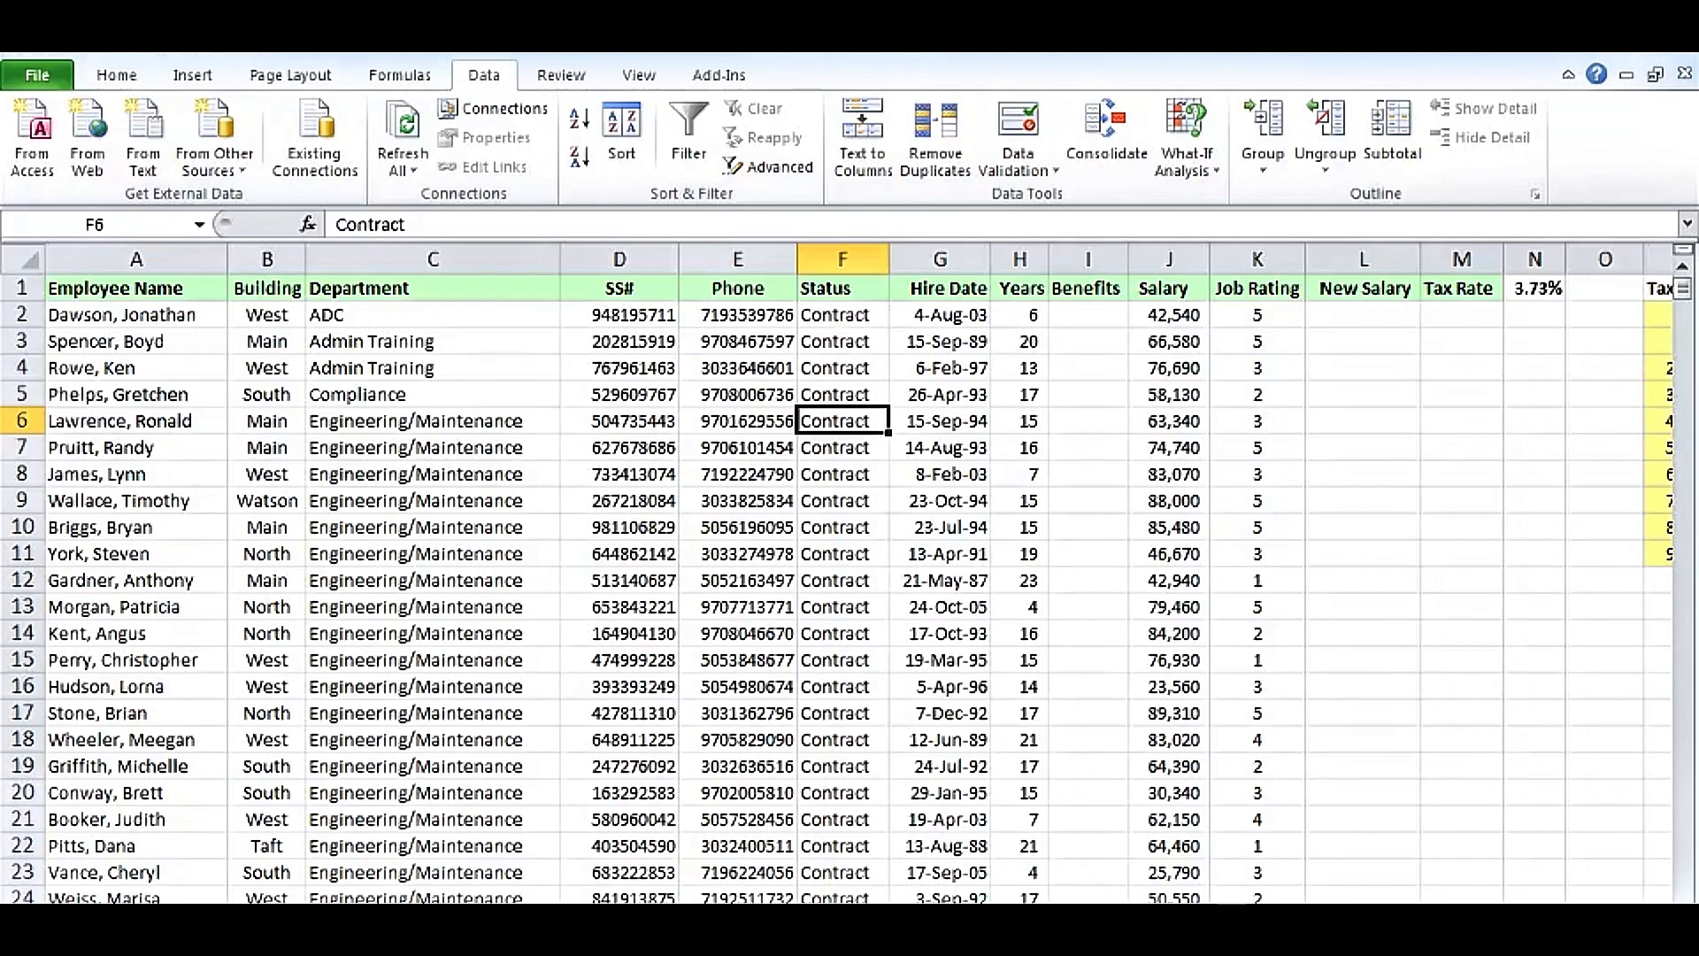
# Step: Import the employment status entries in I2:I5 of the lists worksheet as a new custom list
pyautogui.click(708, 920)
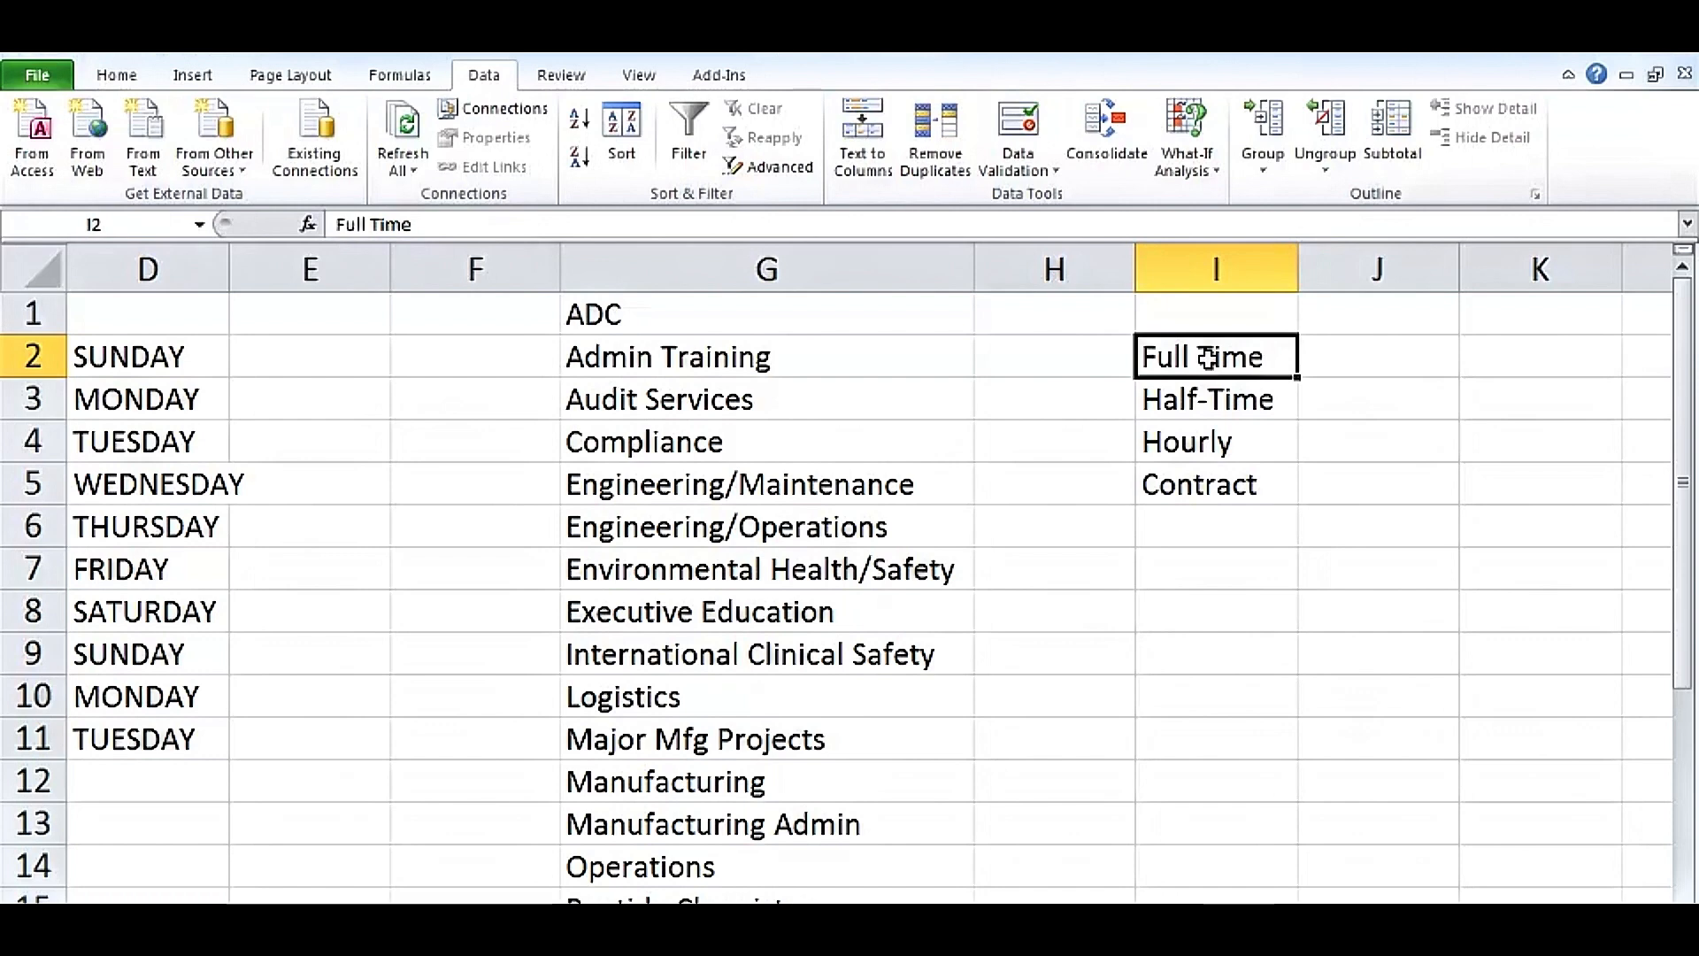
pyautogui.moveTo(1208, 357); pyautogui.dragTo(1205, 484)
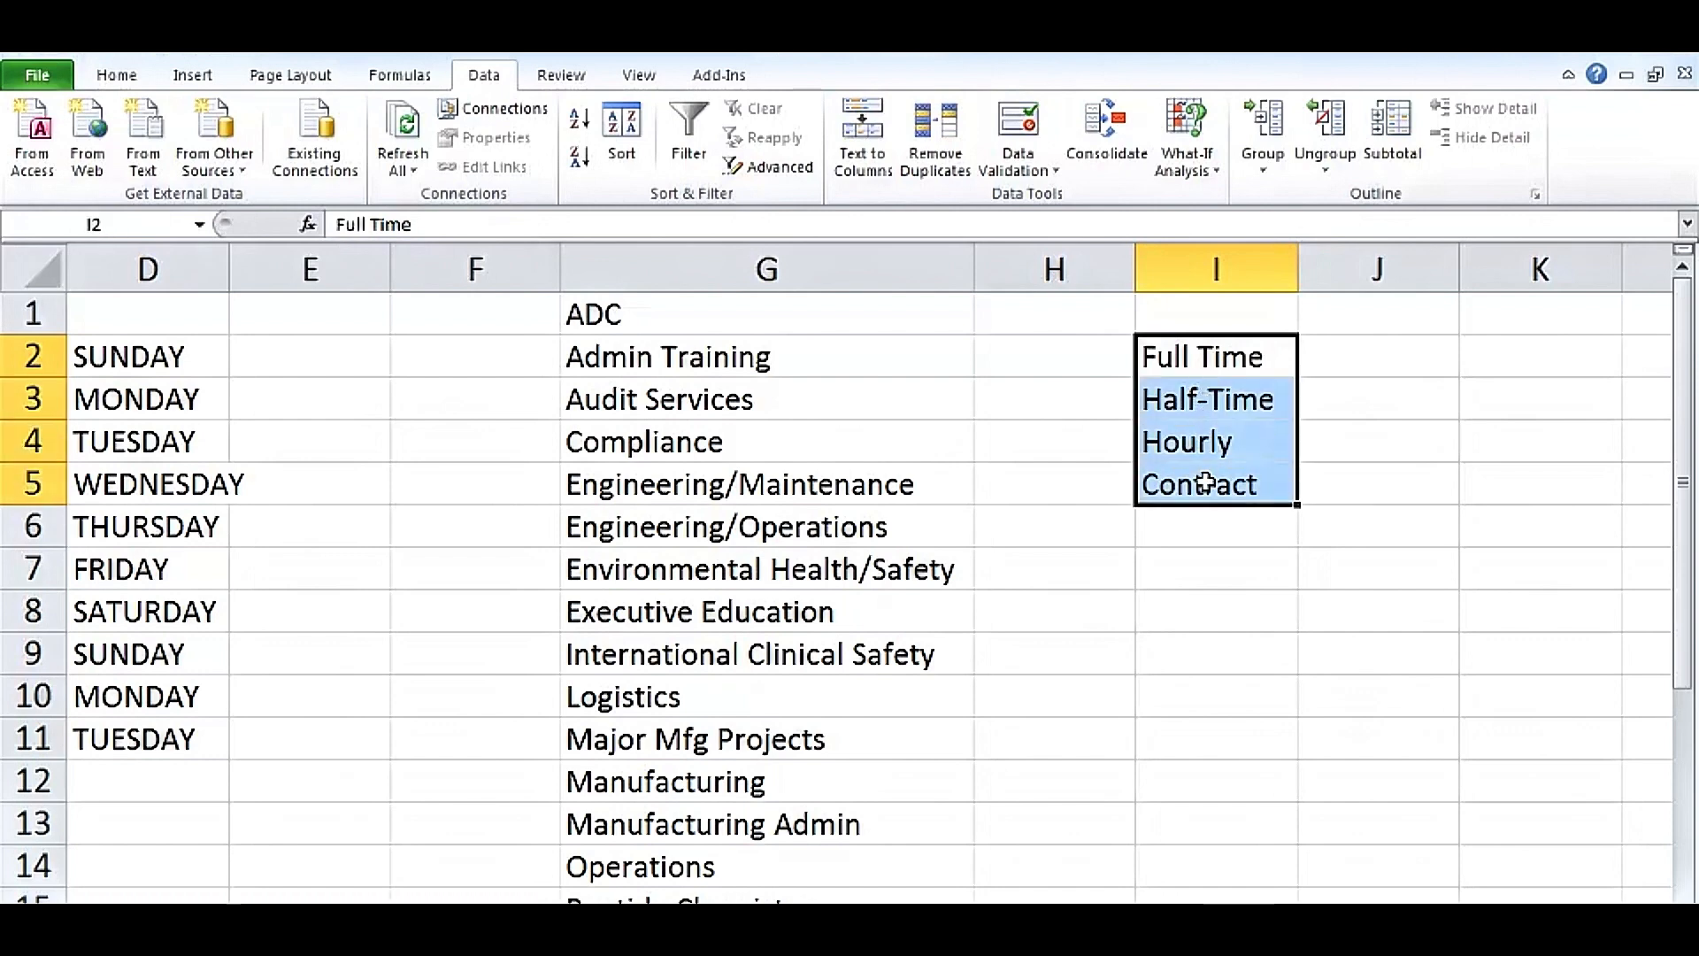
pyautogui.click(37, 78)
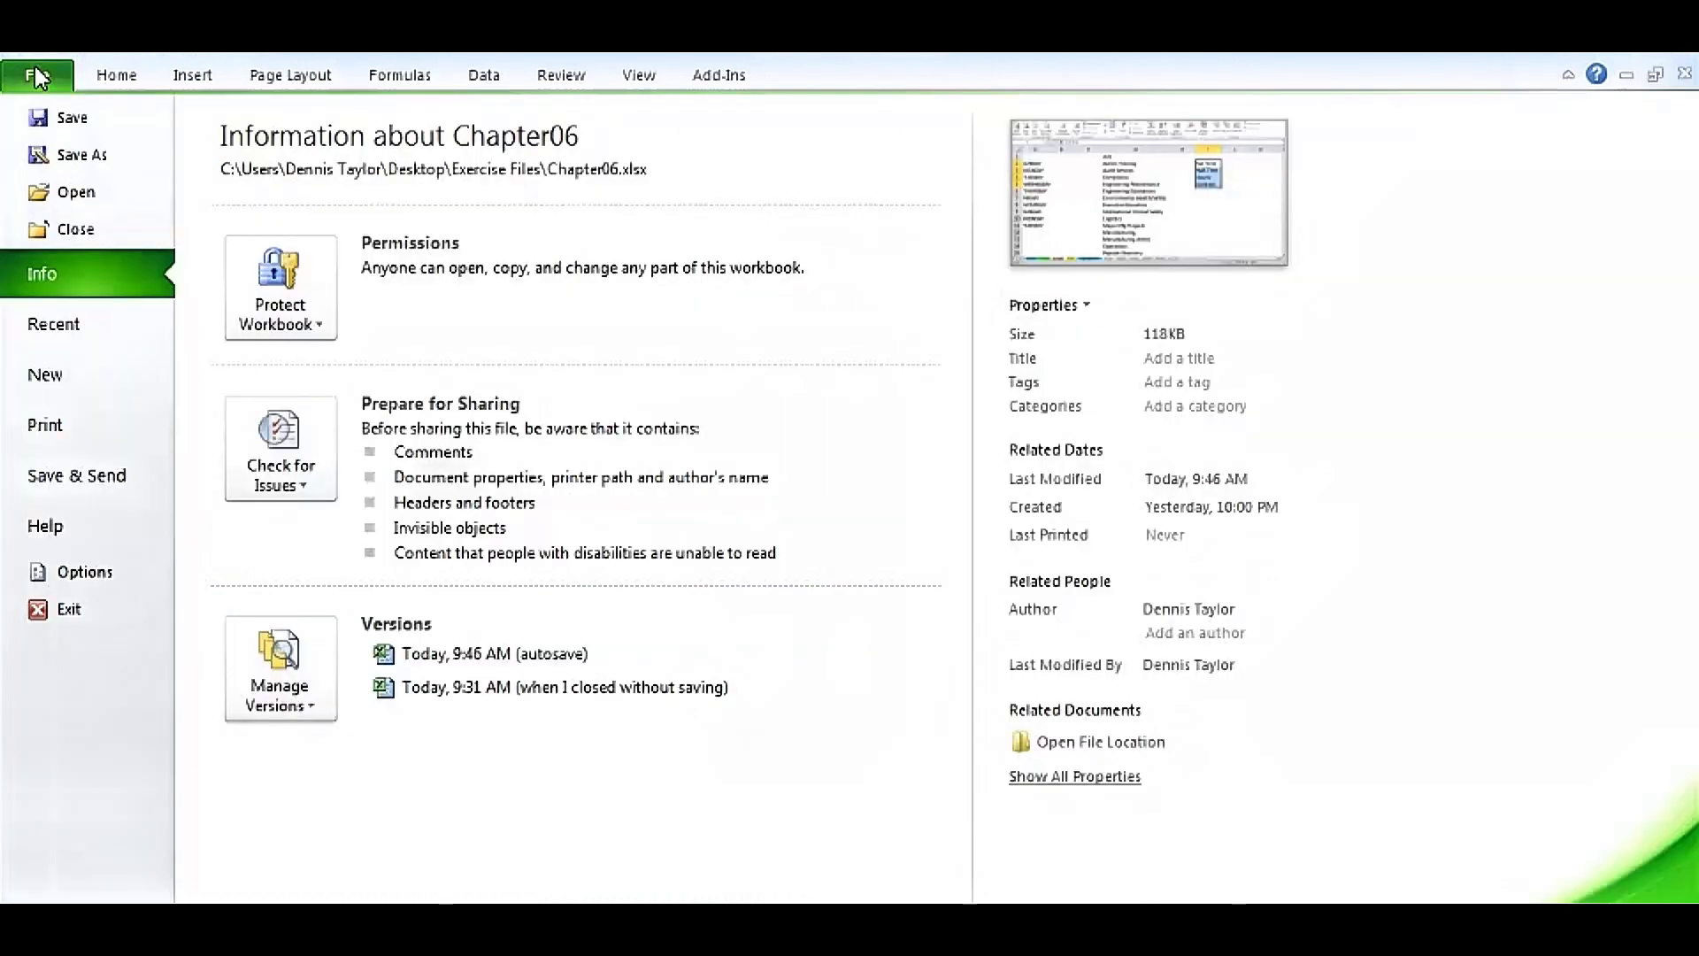
pyautogui.click(85, 571)
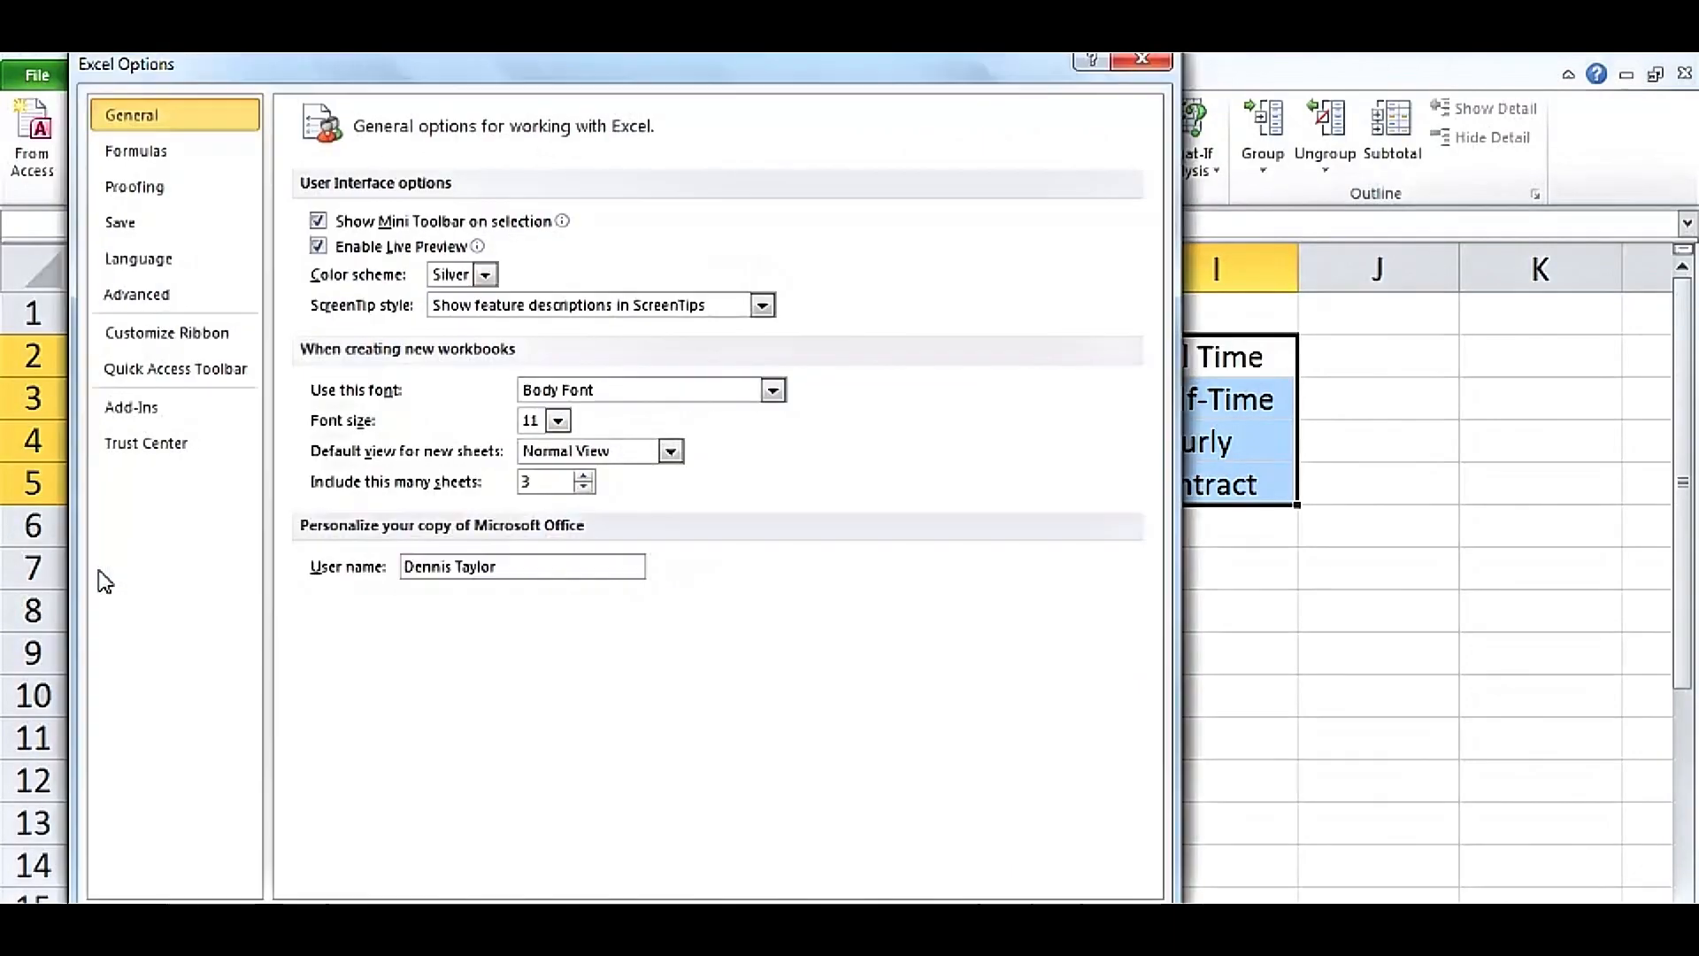
pyautogui.click(132, 301)
pyautogui.moveTo(1149, 250); pyautogui.dragTo(1153, 858)
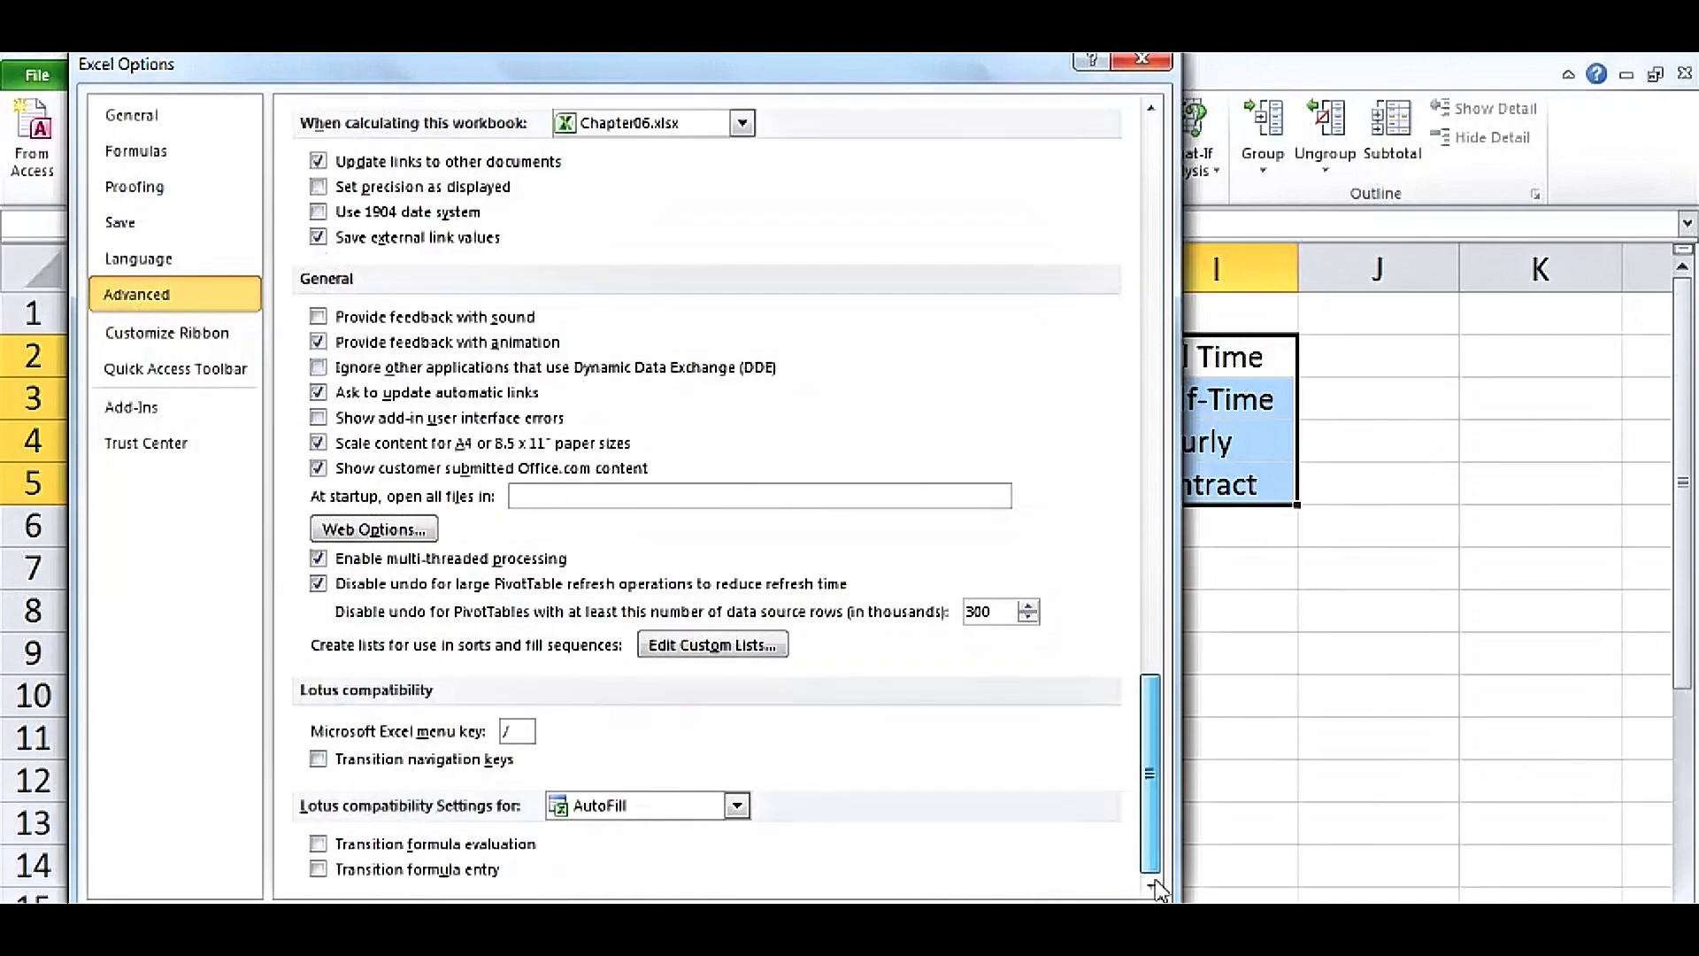
pyautogui.click(710, 646)
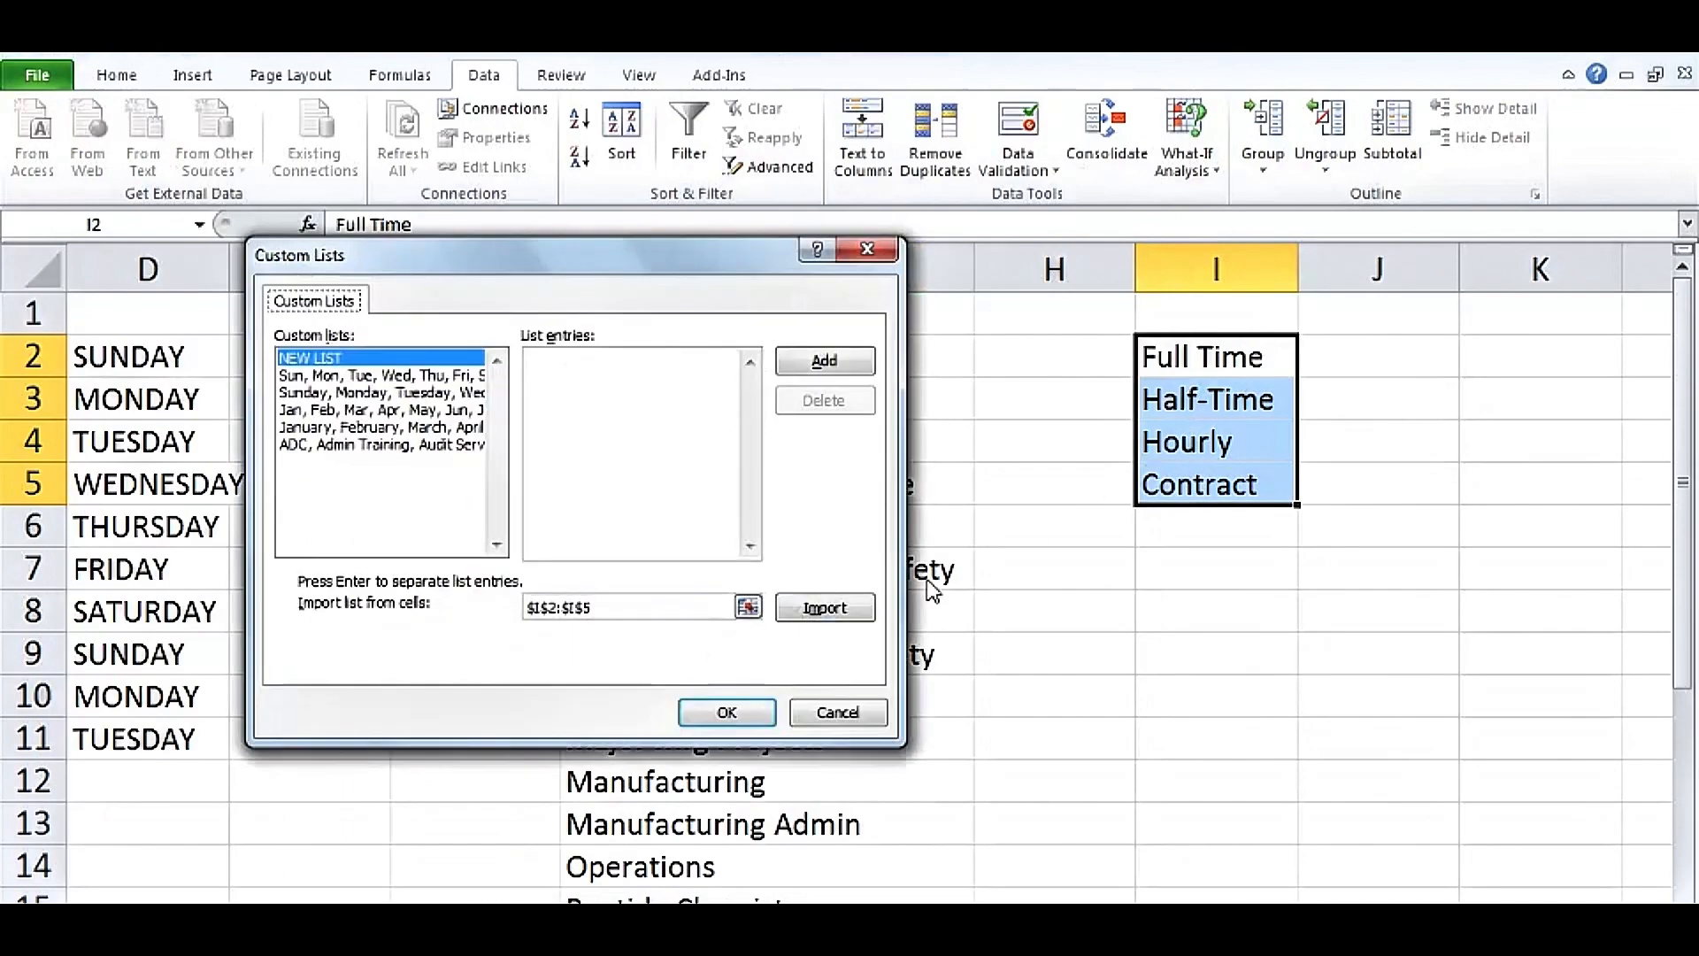
pyautogui.click(823, 607)
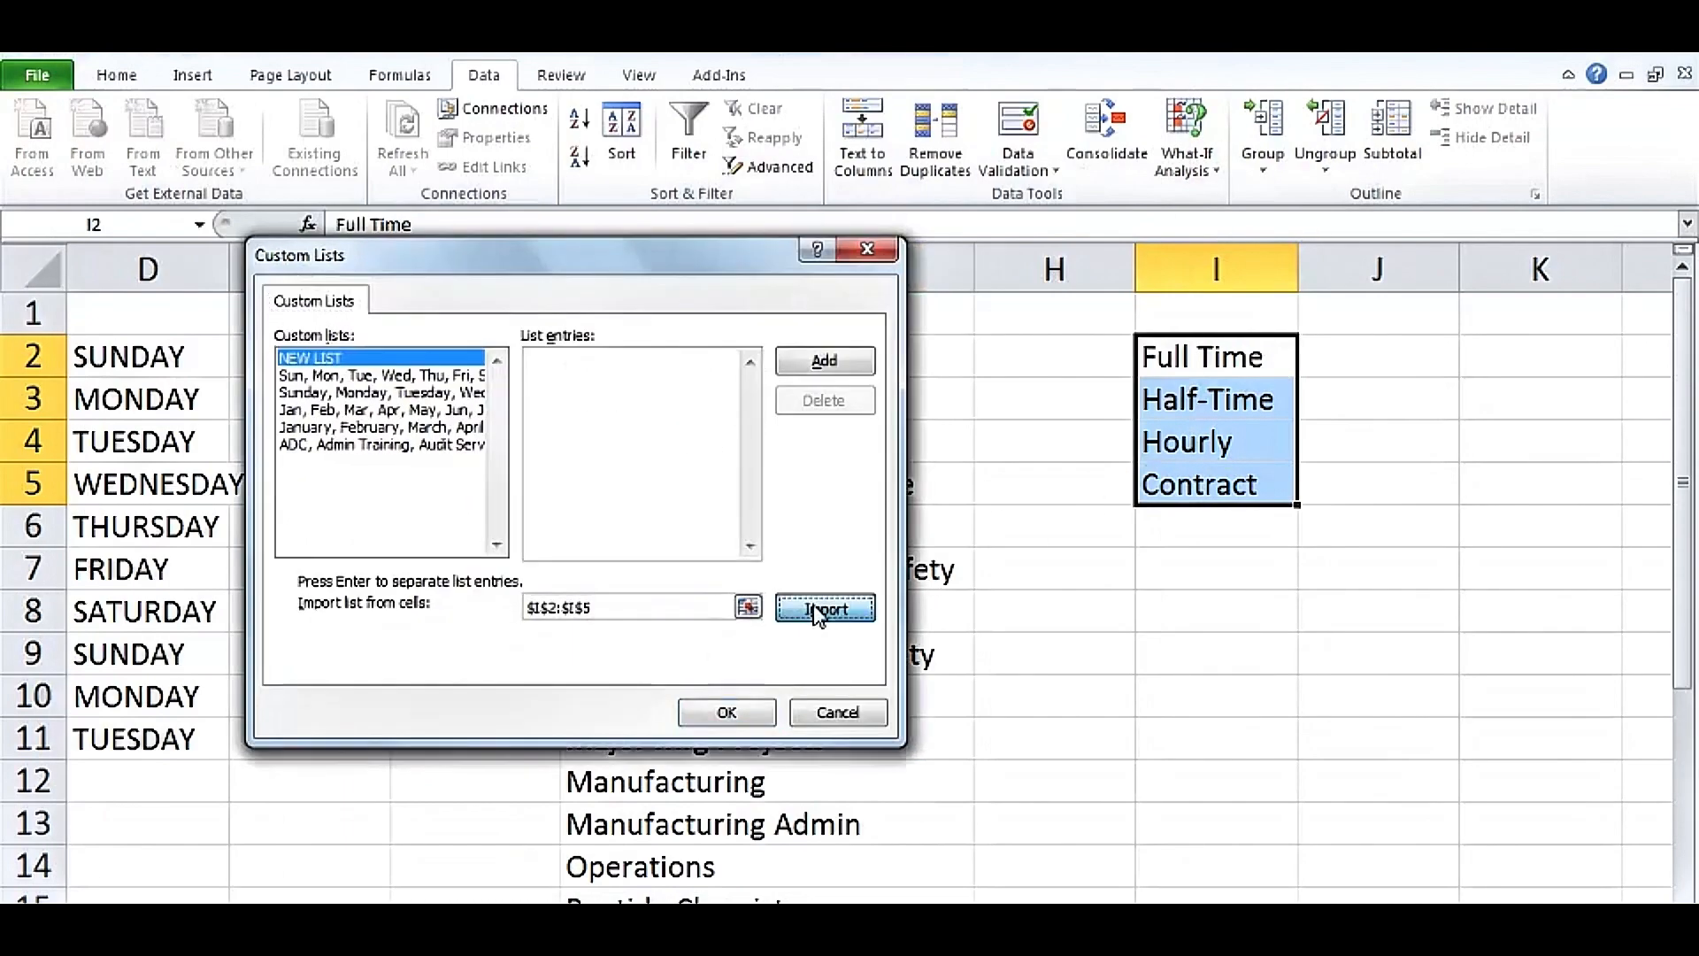
pyautogui.click(756, 717)
pyautogui.press('Return')
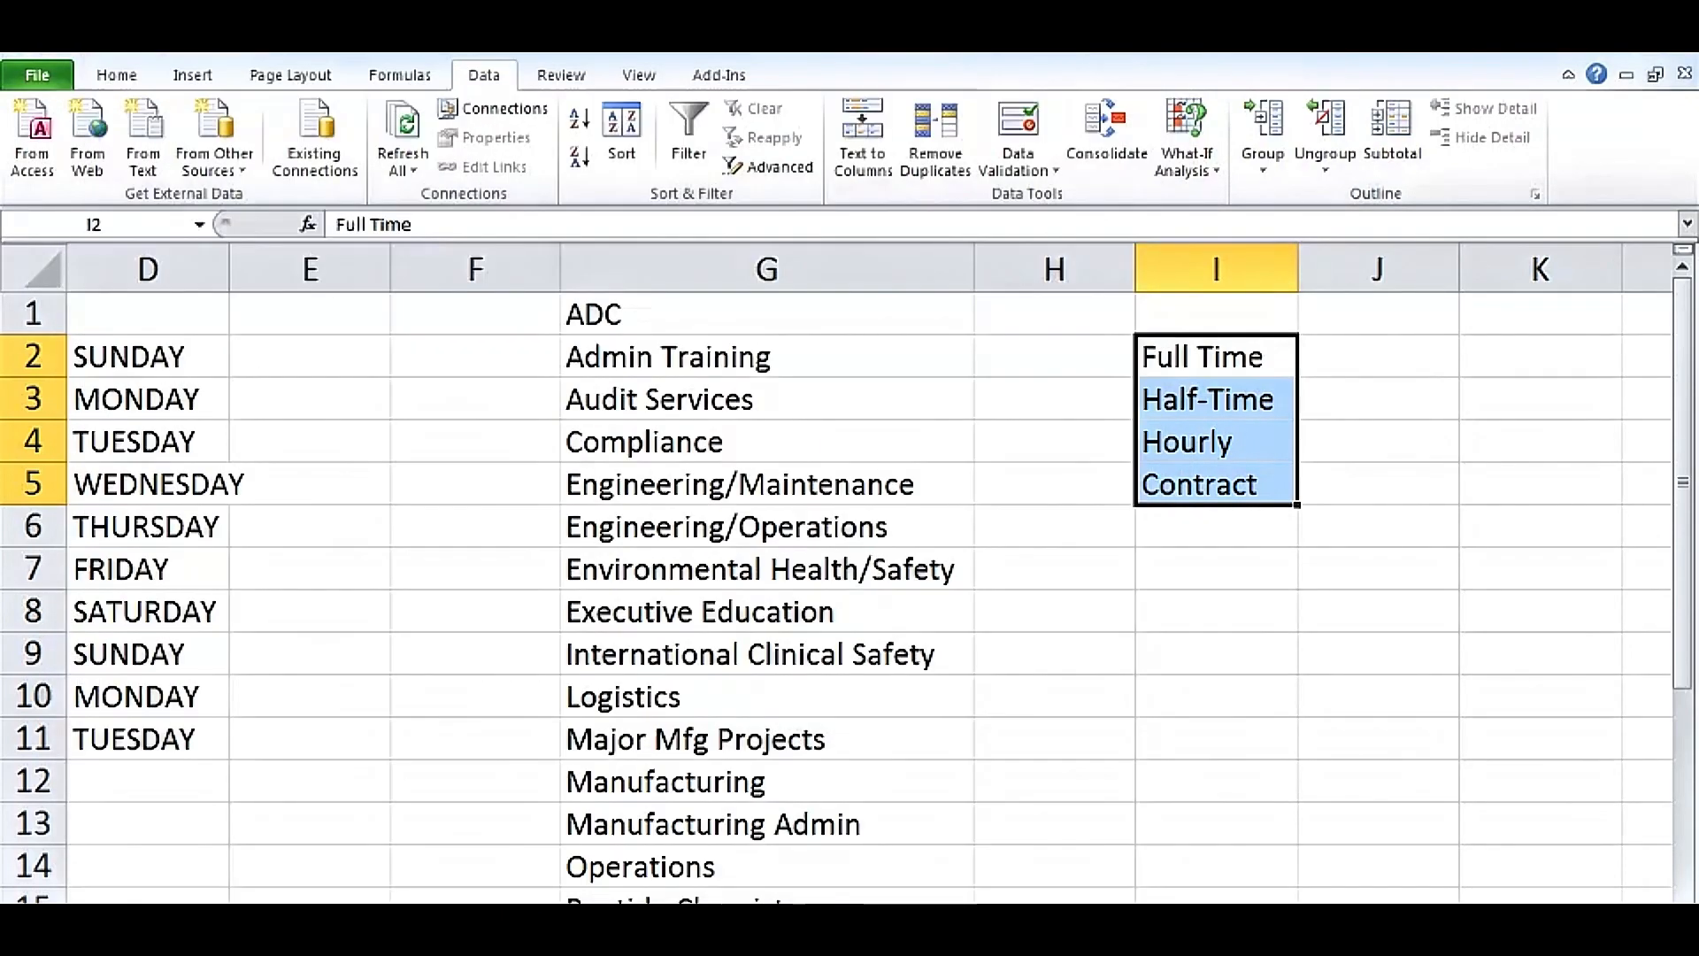
# Step: Sort the employee table by Status using the custom list order Full Time, Half-Time, Hourly, Contract
pyautogui.hotkey('ctrl', 'pageup')
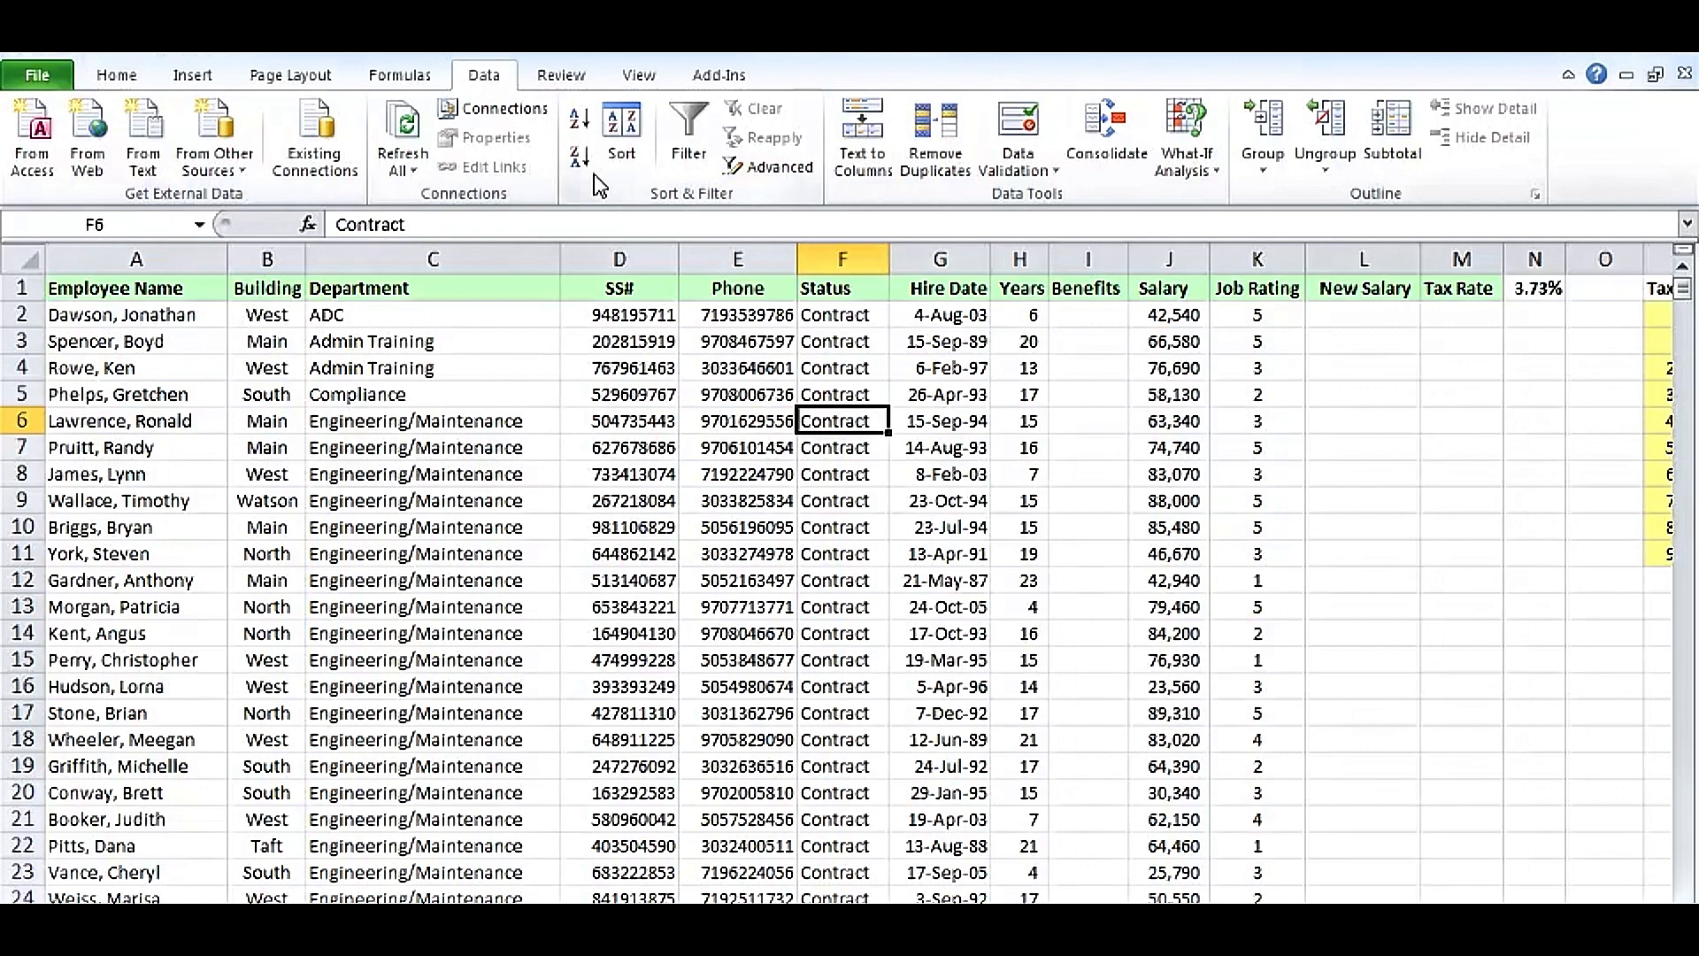
pyautogui.click(625, 131)
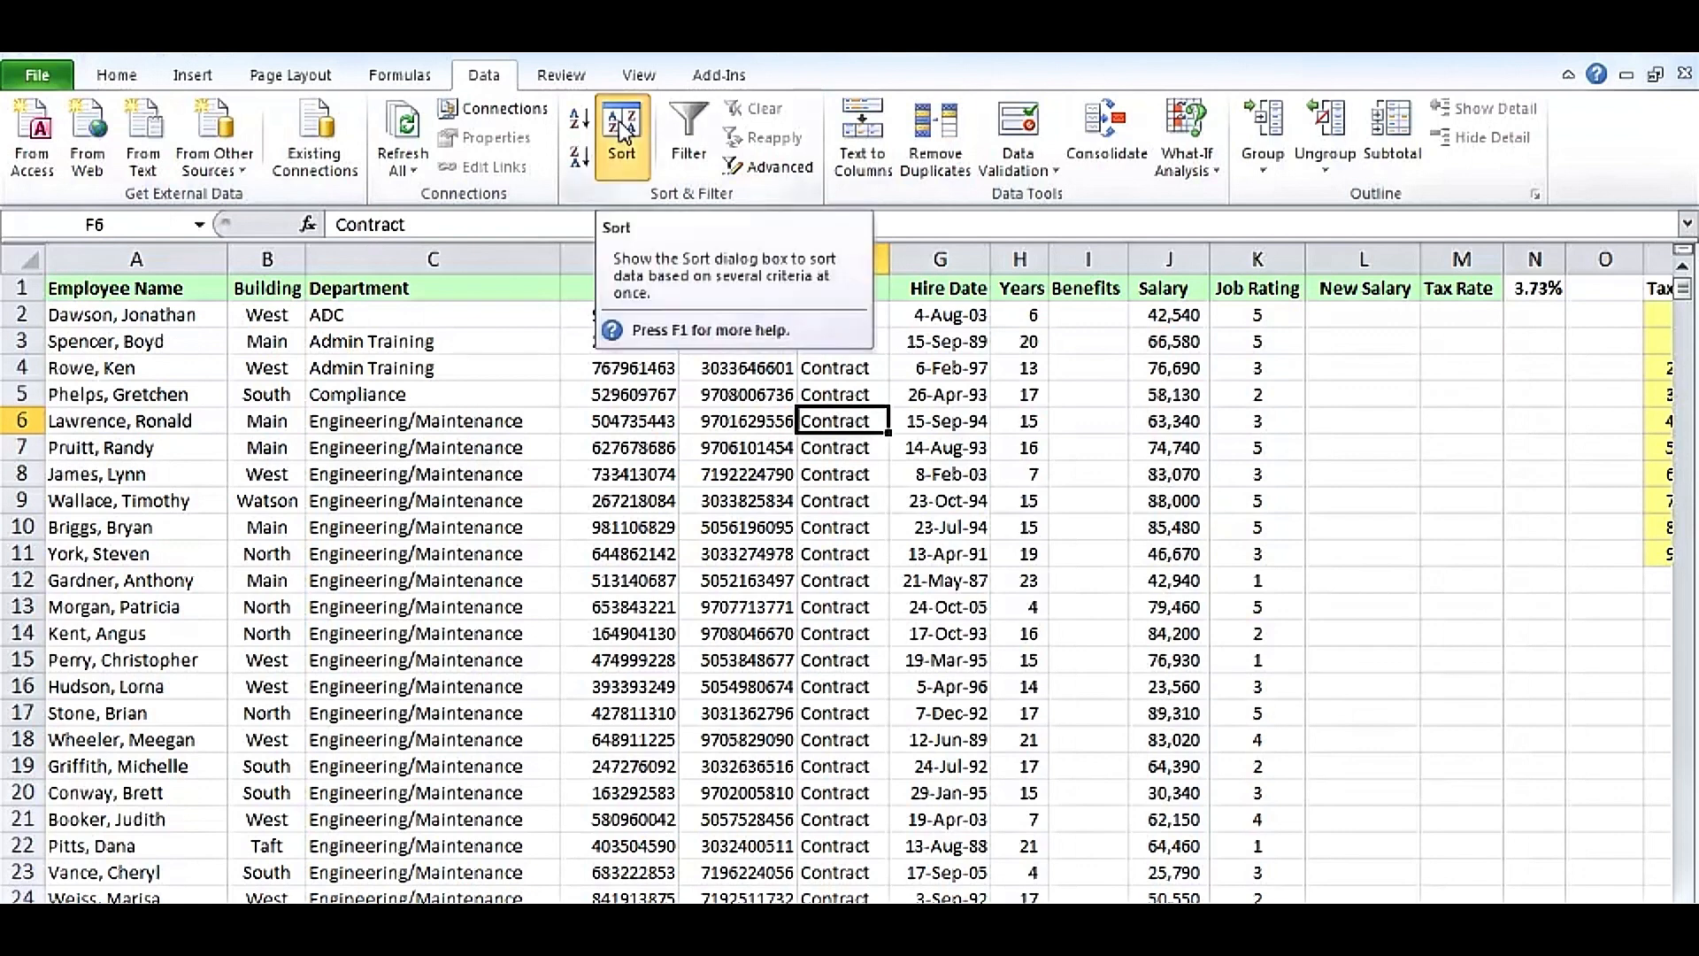
pyautogui.moveTo(637, 354); pyautogui.dragTo(724, 441)
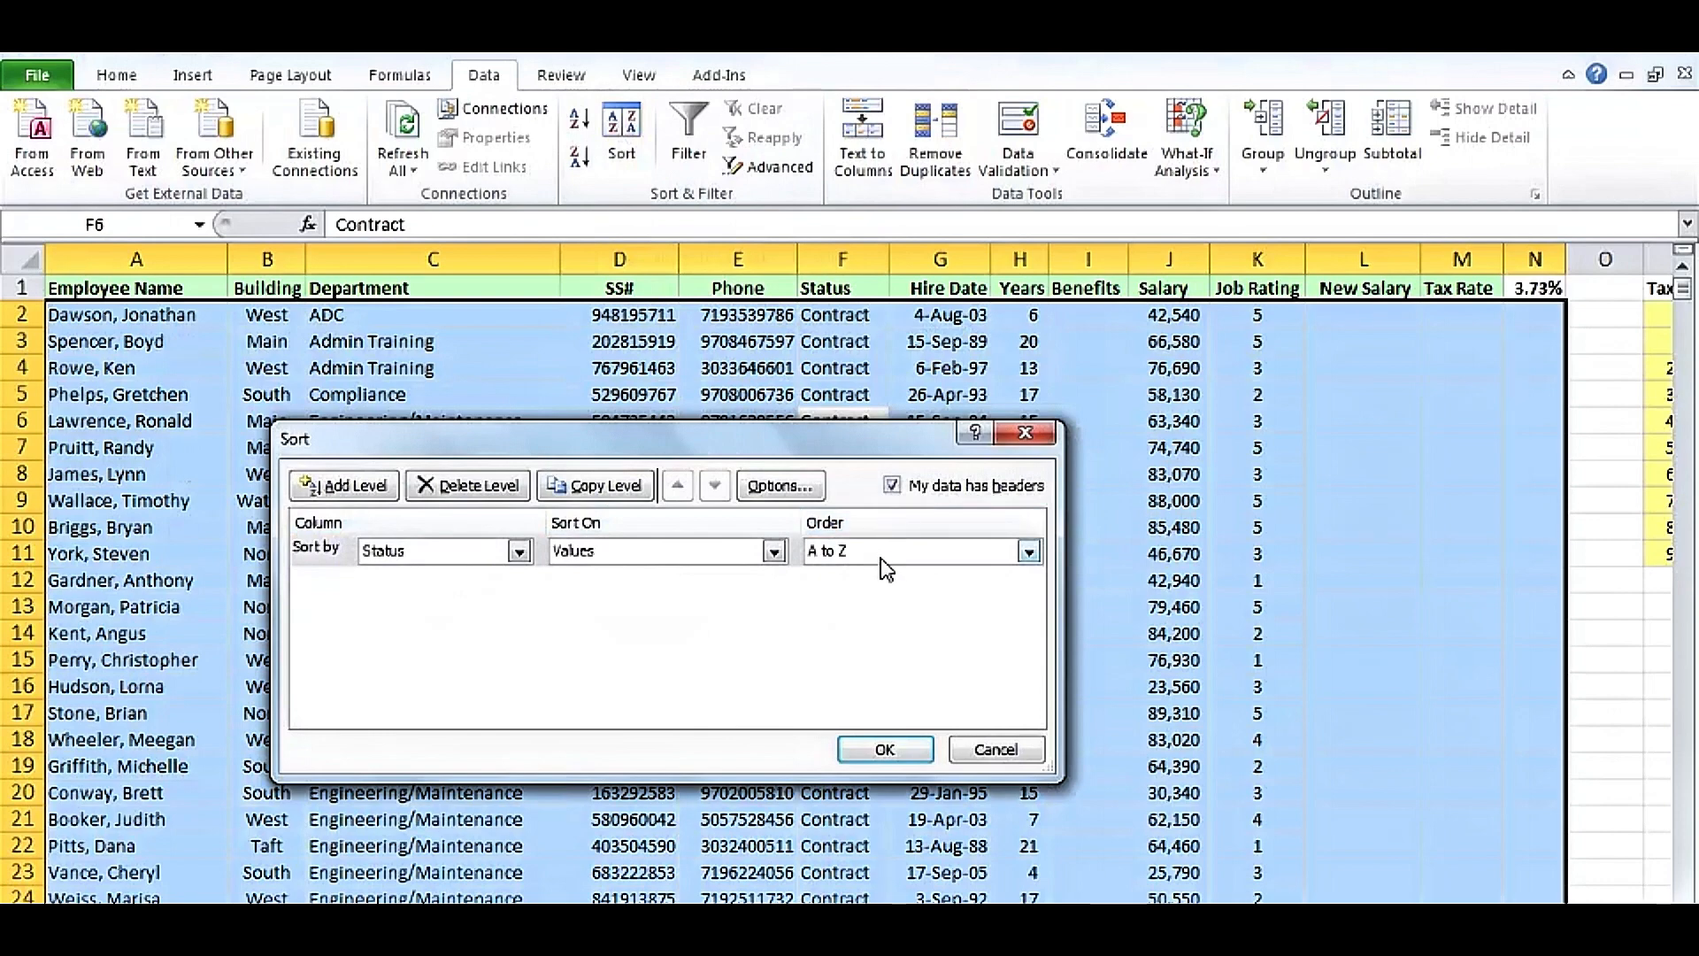
pyautogui.click(1027, 552)
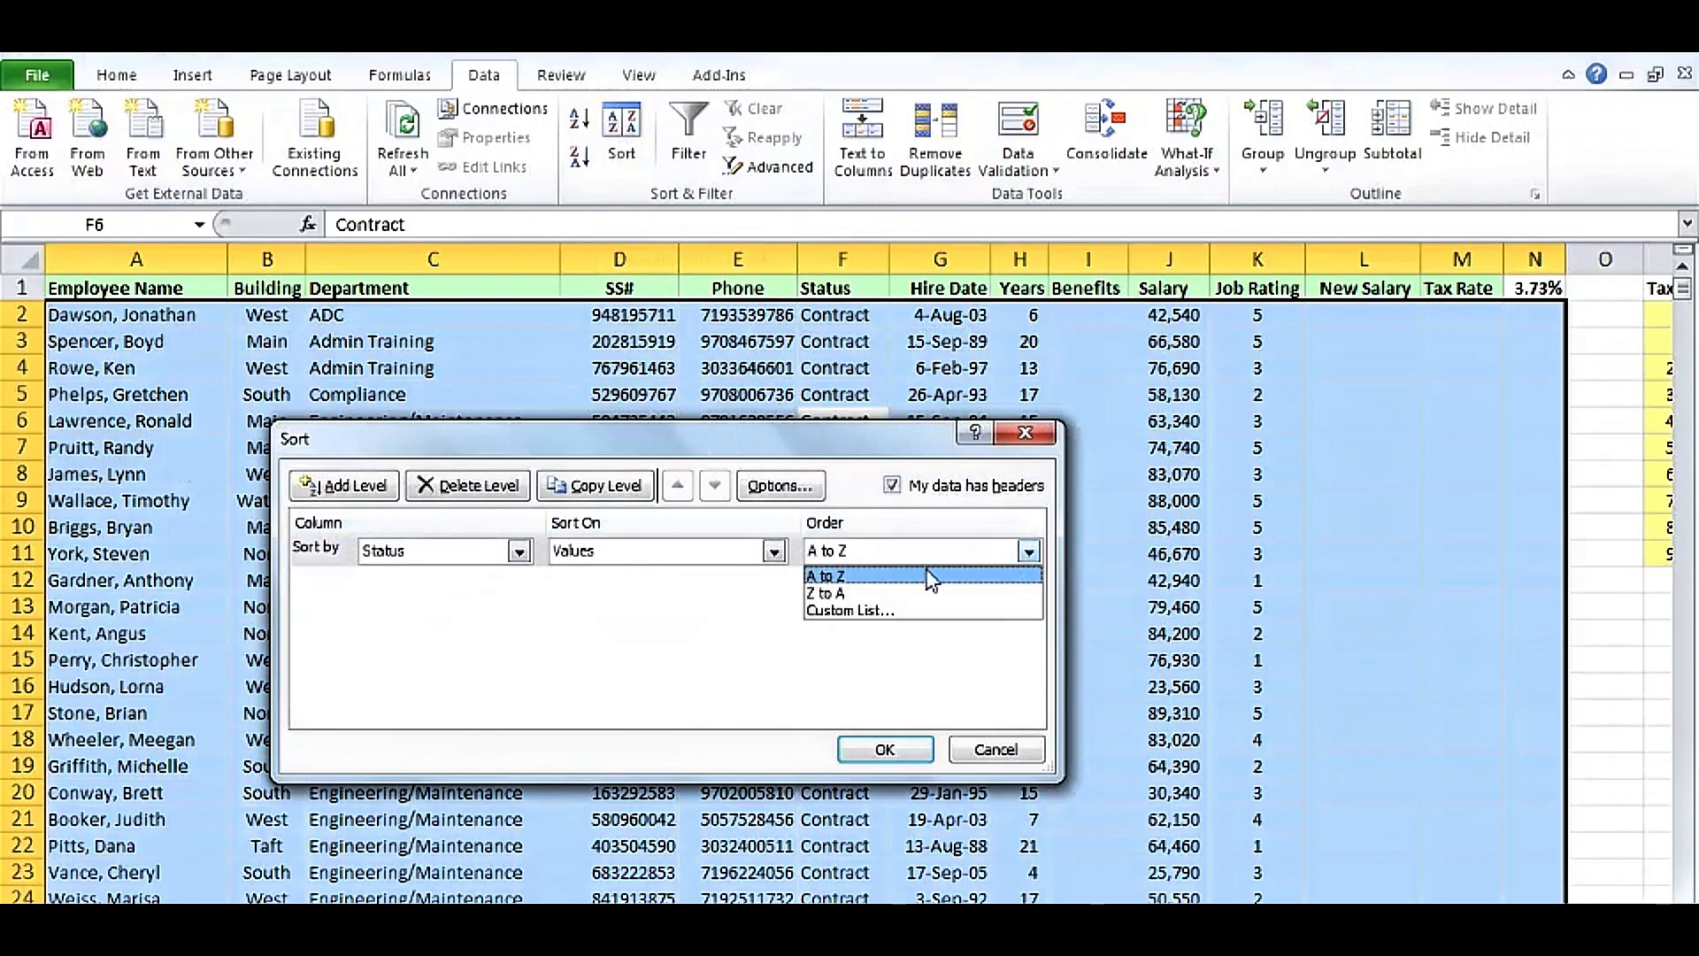
pyautogui.click(863, 611)
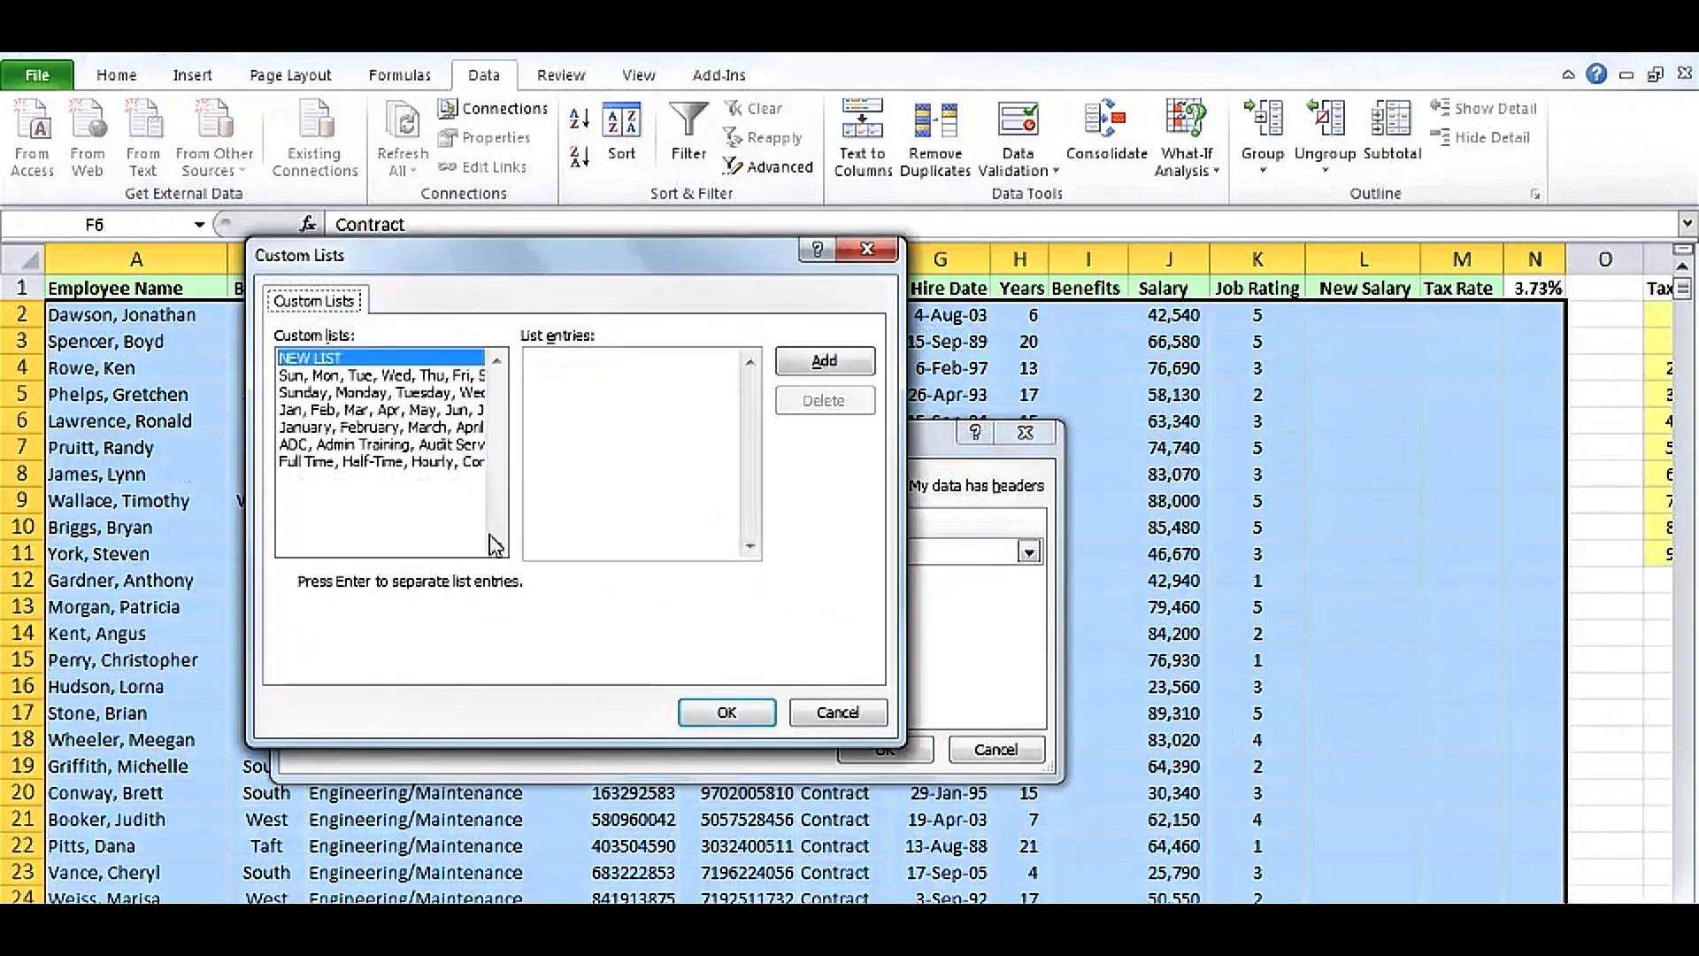
pyautogui.click(416, 462)
pyautogui.click(725, 712)
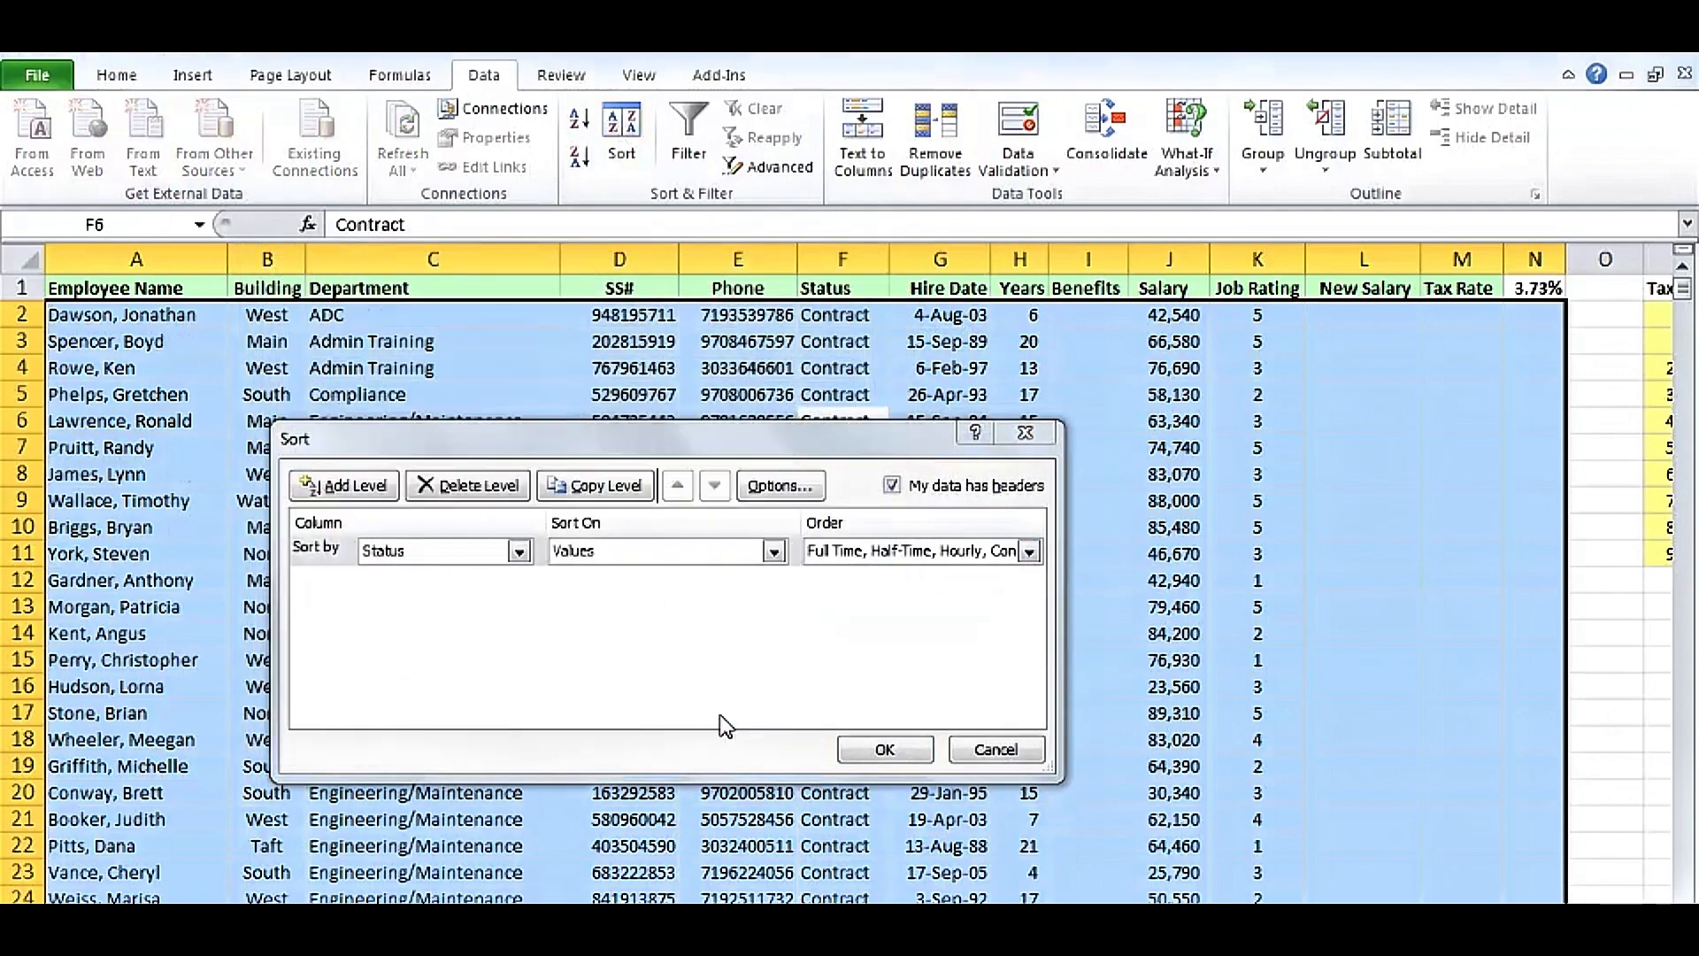
pyautogui.click(885, 749)
pyautogui.click(845, 650)
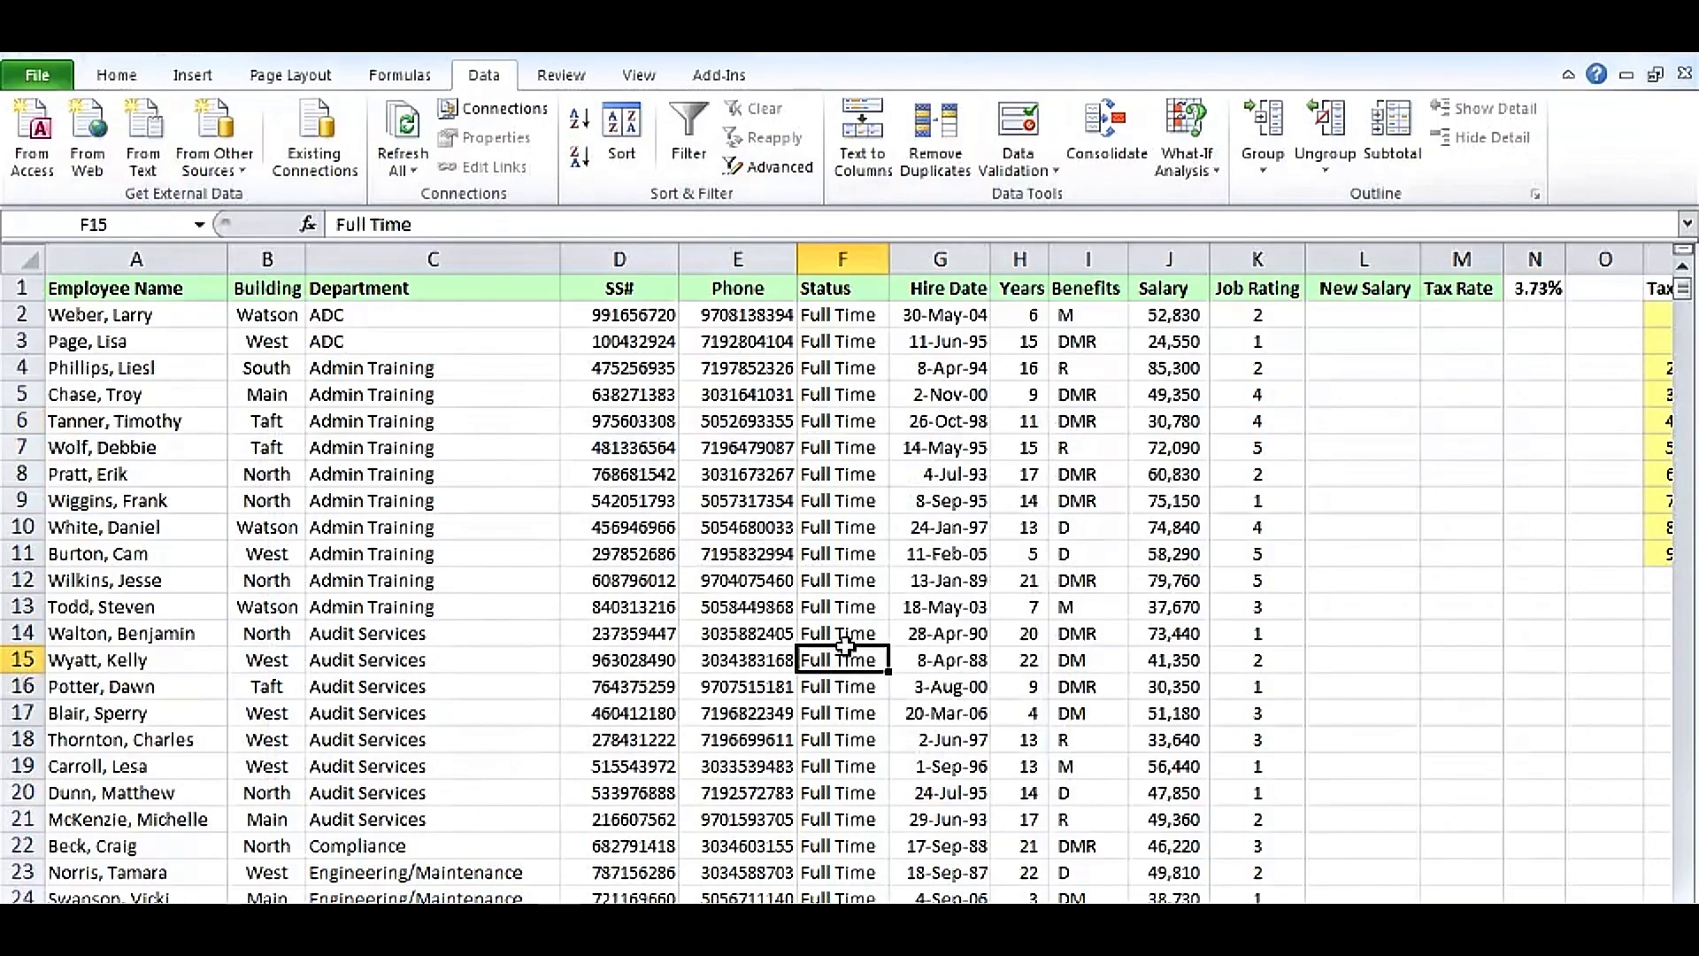
pyautogui.click(846, 580)
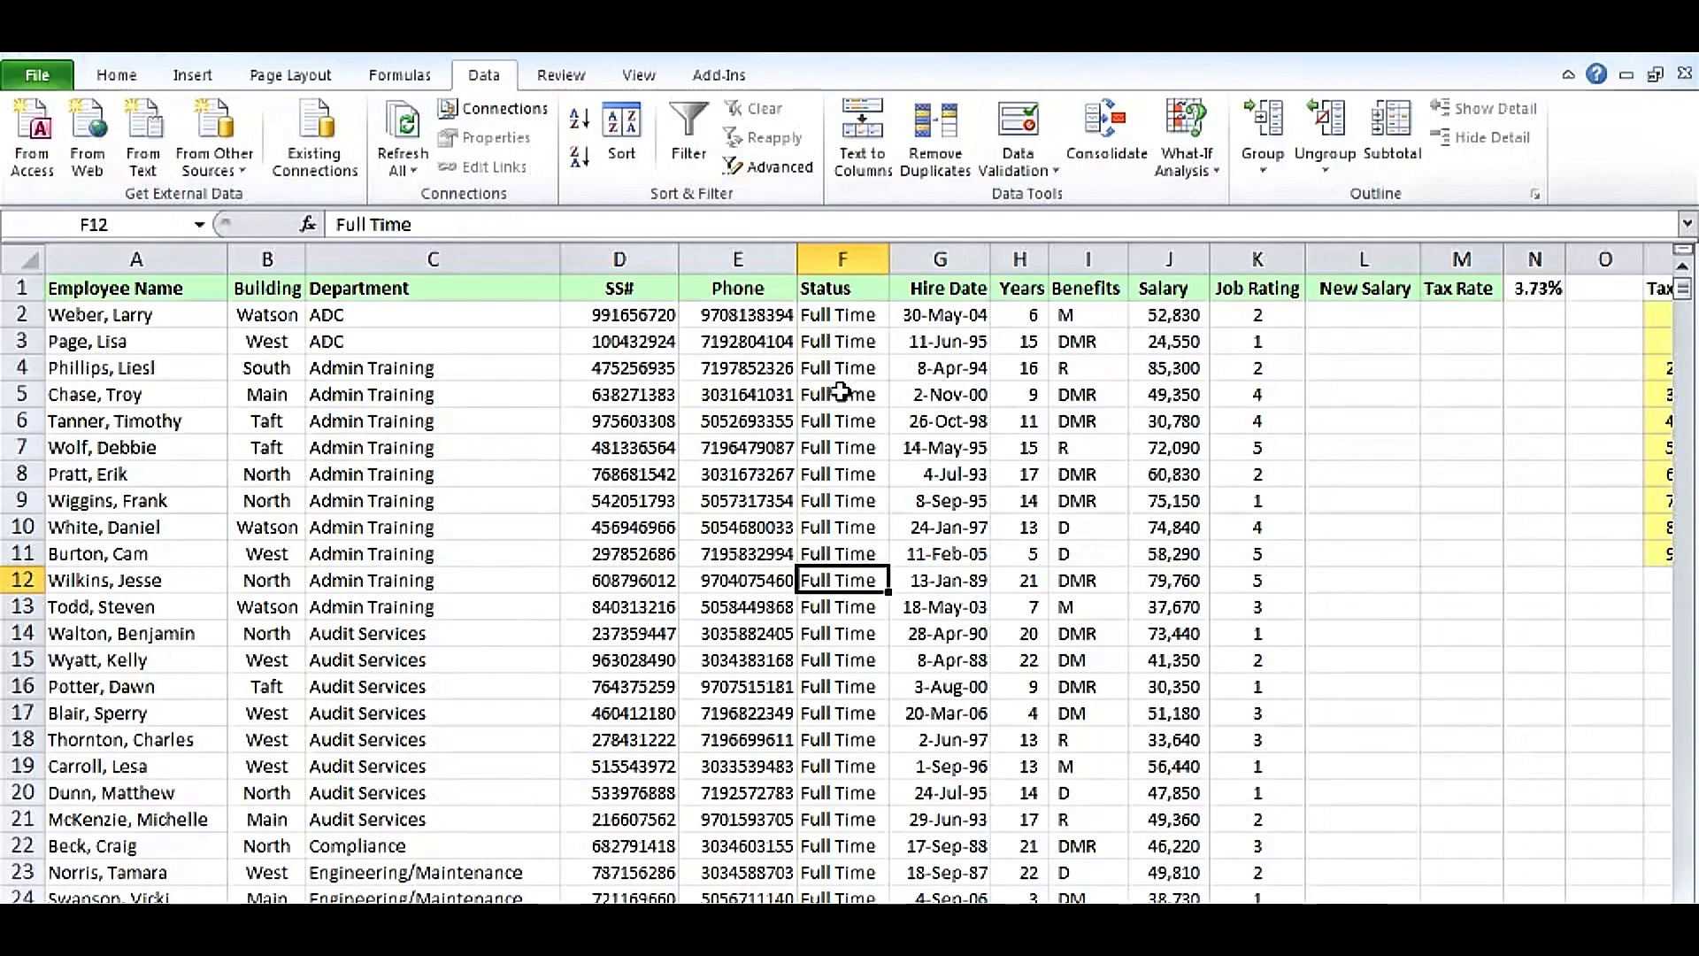
# Step: Enter Full Time in P13 below the tax table and fill the status series down through Contract in P16
pyautogui.click(1664, 913)
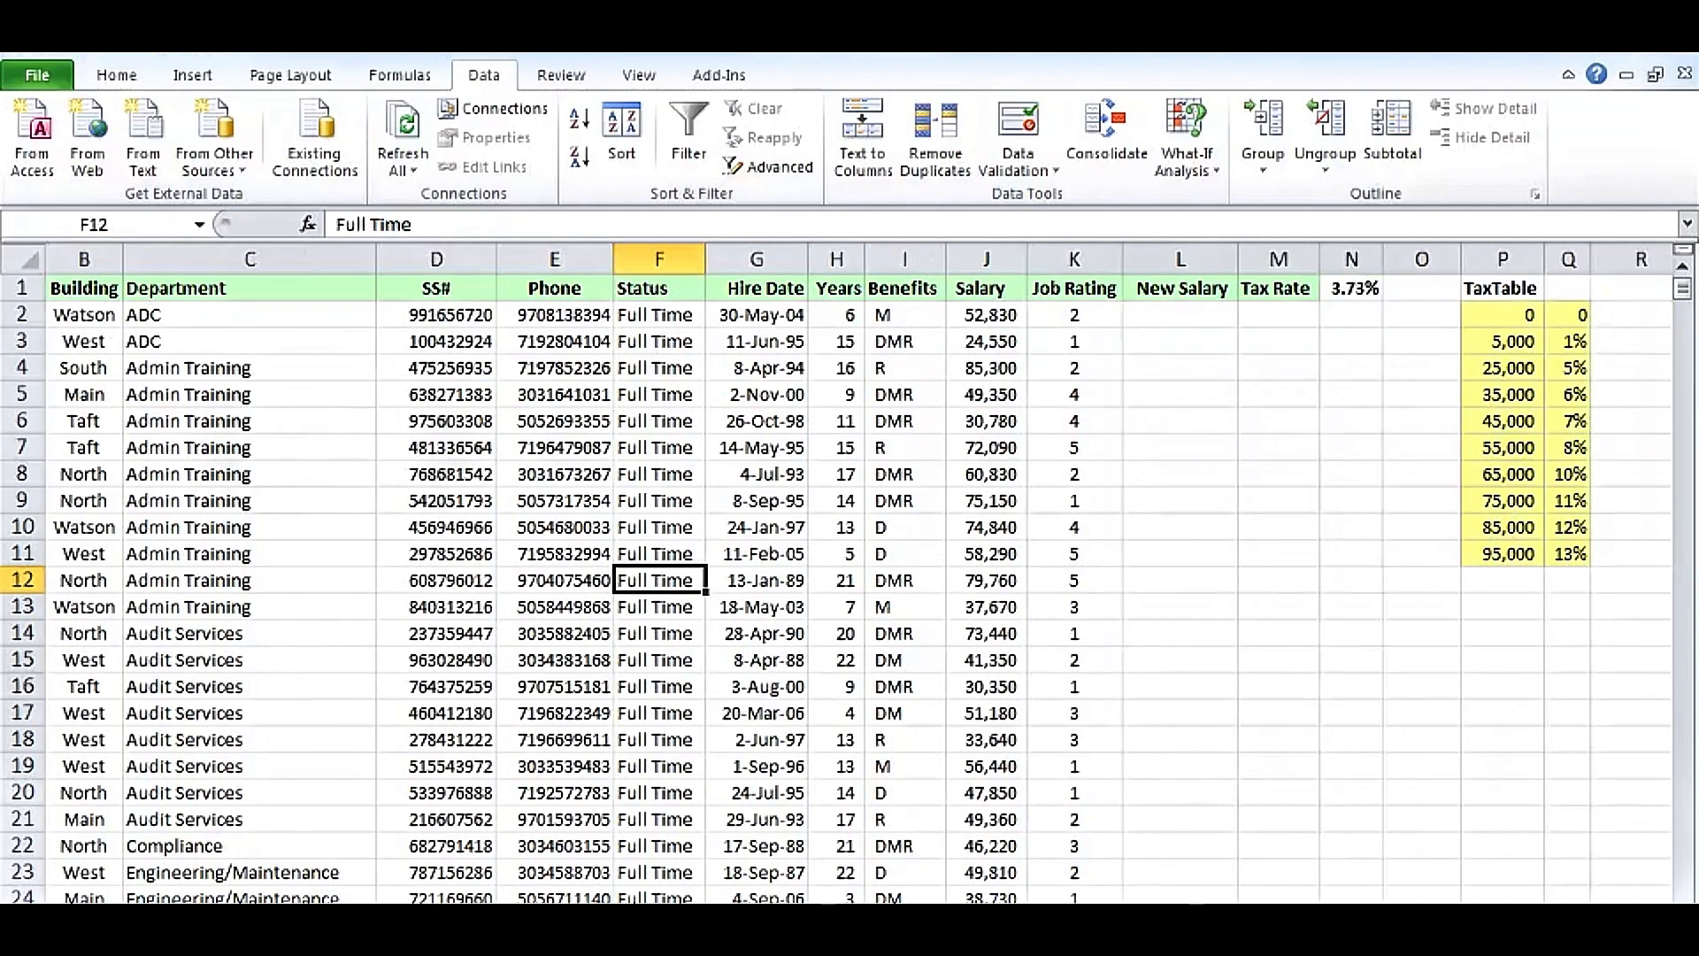
pyautogui.click(1663, 913)
pyautogui.click(1664, 913)
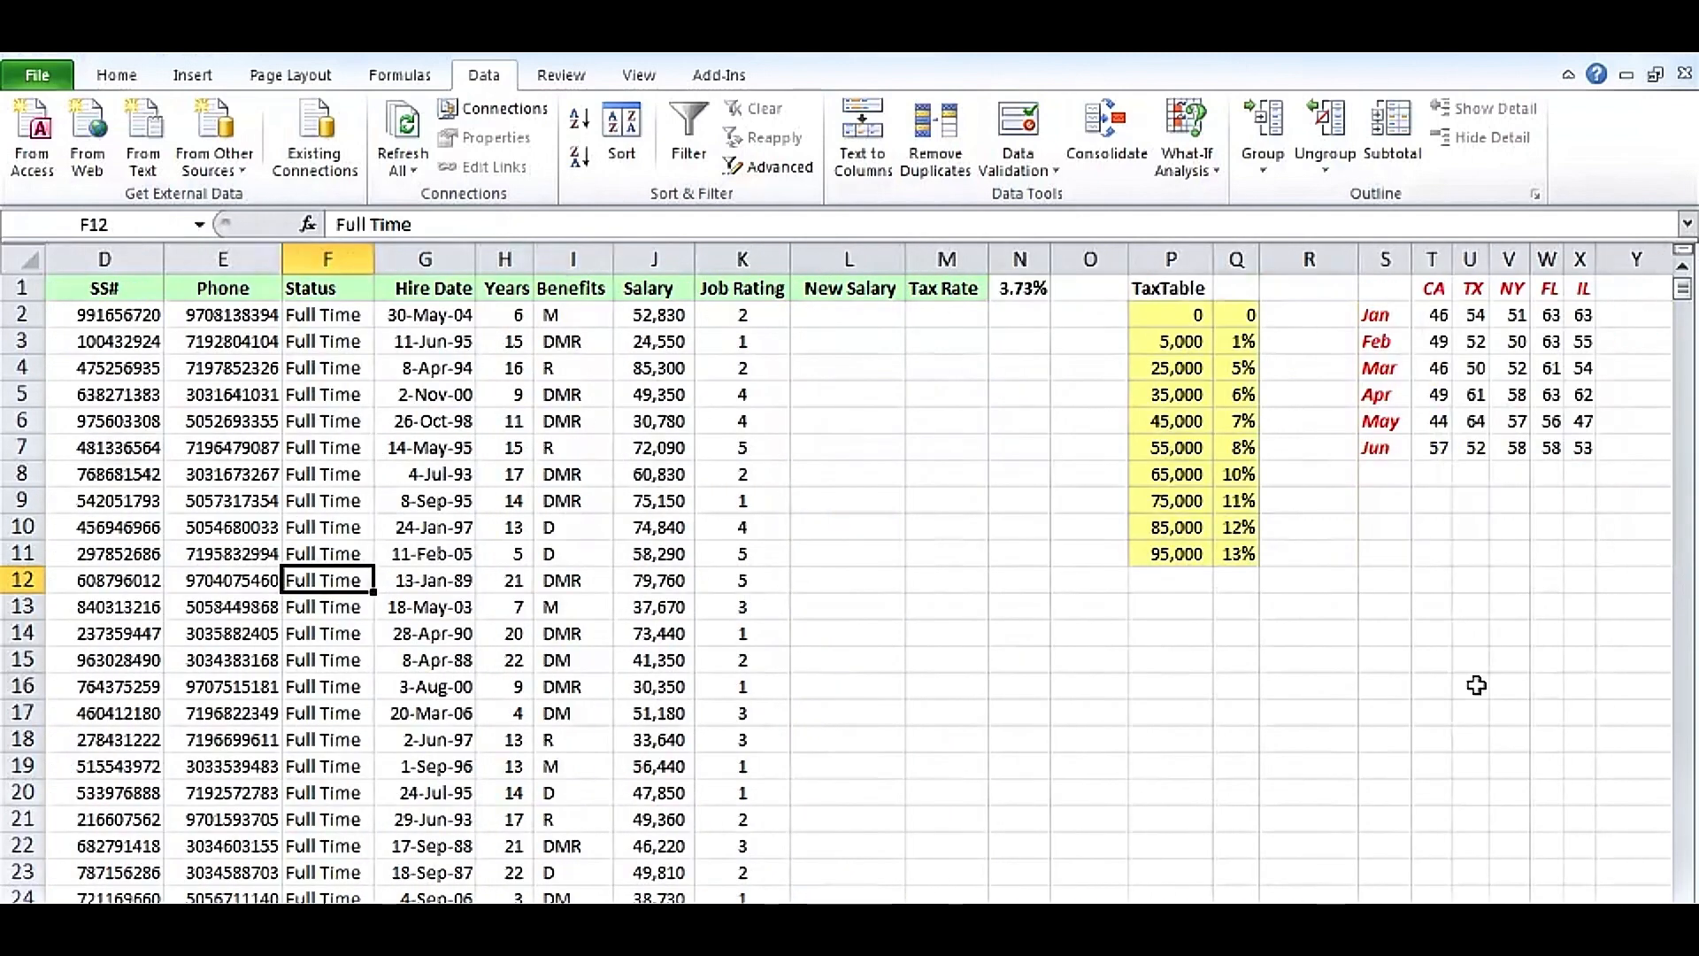
pyautogui.moveTo(1157, 609); pyautogui.dragTo(1162, 683)
pyautogui.click(1147, 605)
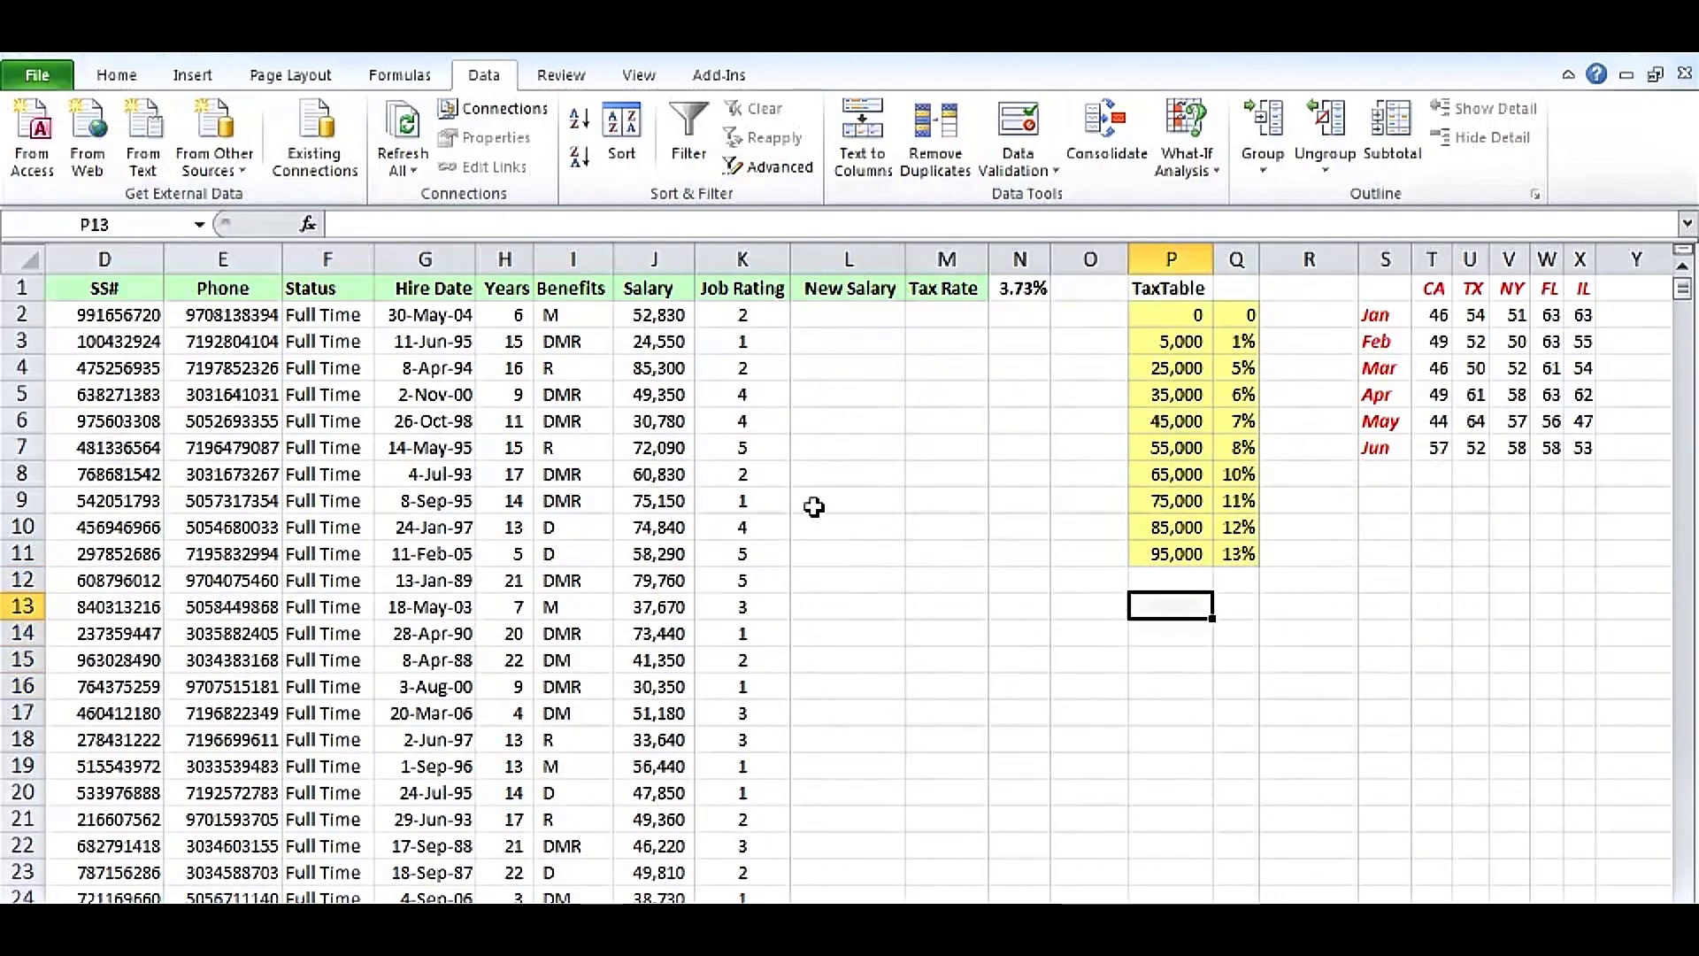
pyautogui.click(300, 390)
pyautogui.moveTo(310, 421); pyautogui.dragTo(1213, 690)
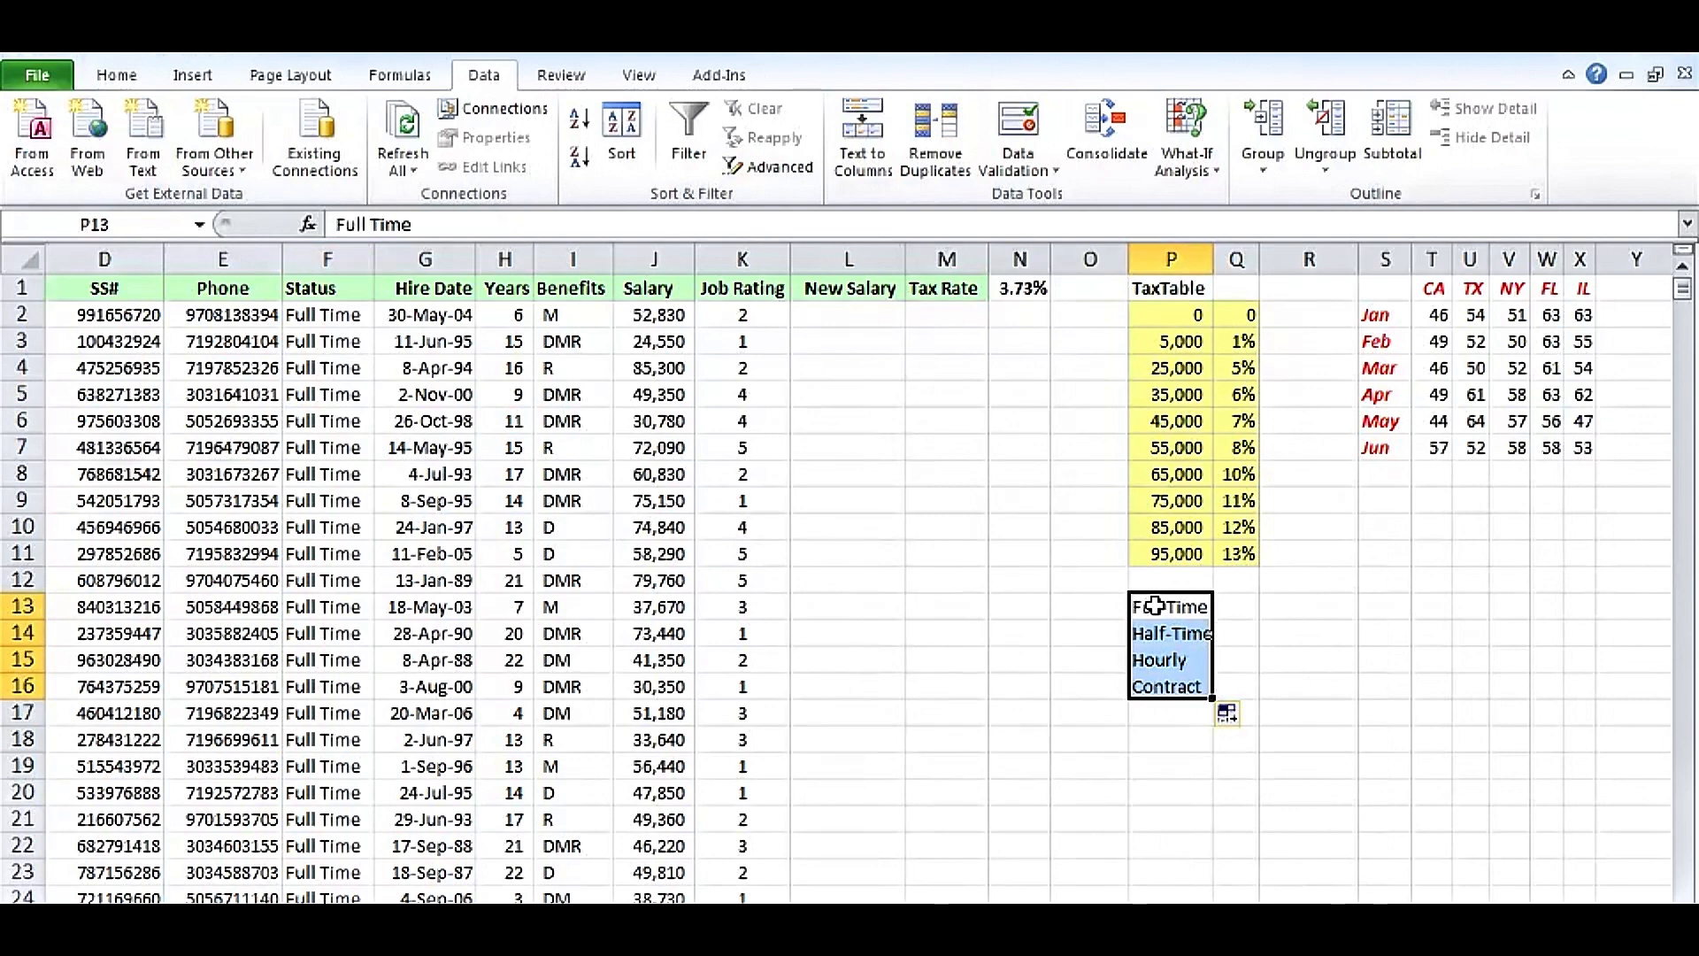
pyautogui.click(343, 368)
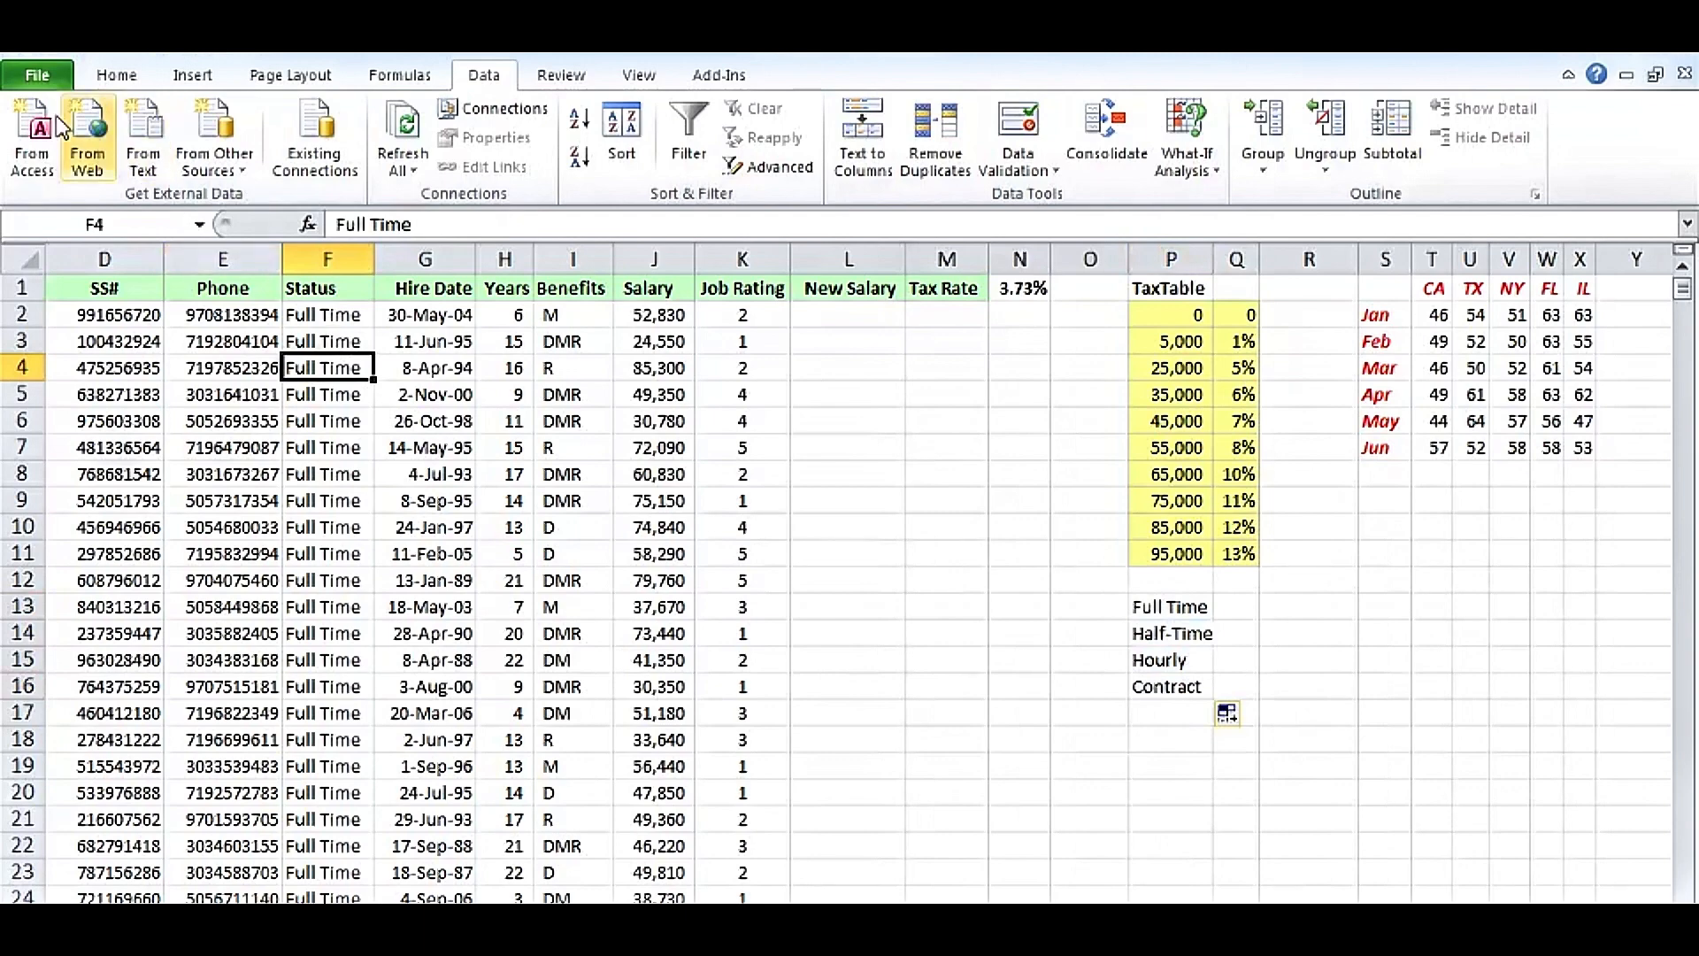
# Step: Review the department entries of the stored custom list that begins with ADC, and close the options
pyautogui.click(35, 78)
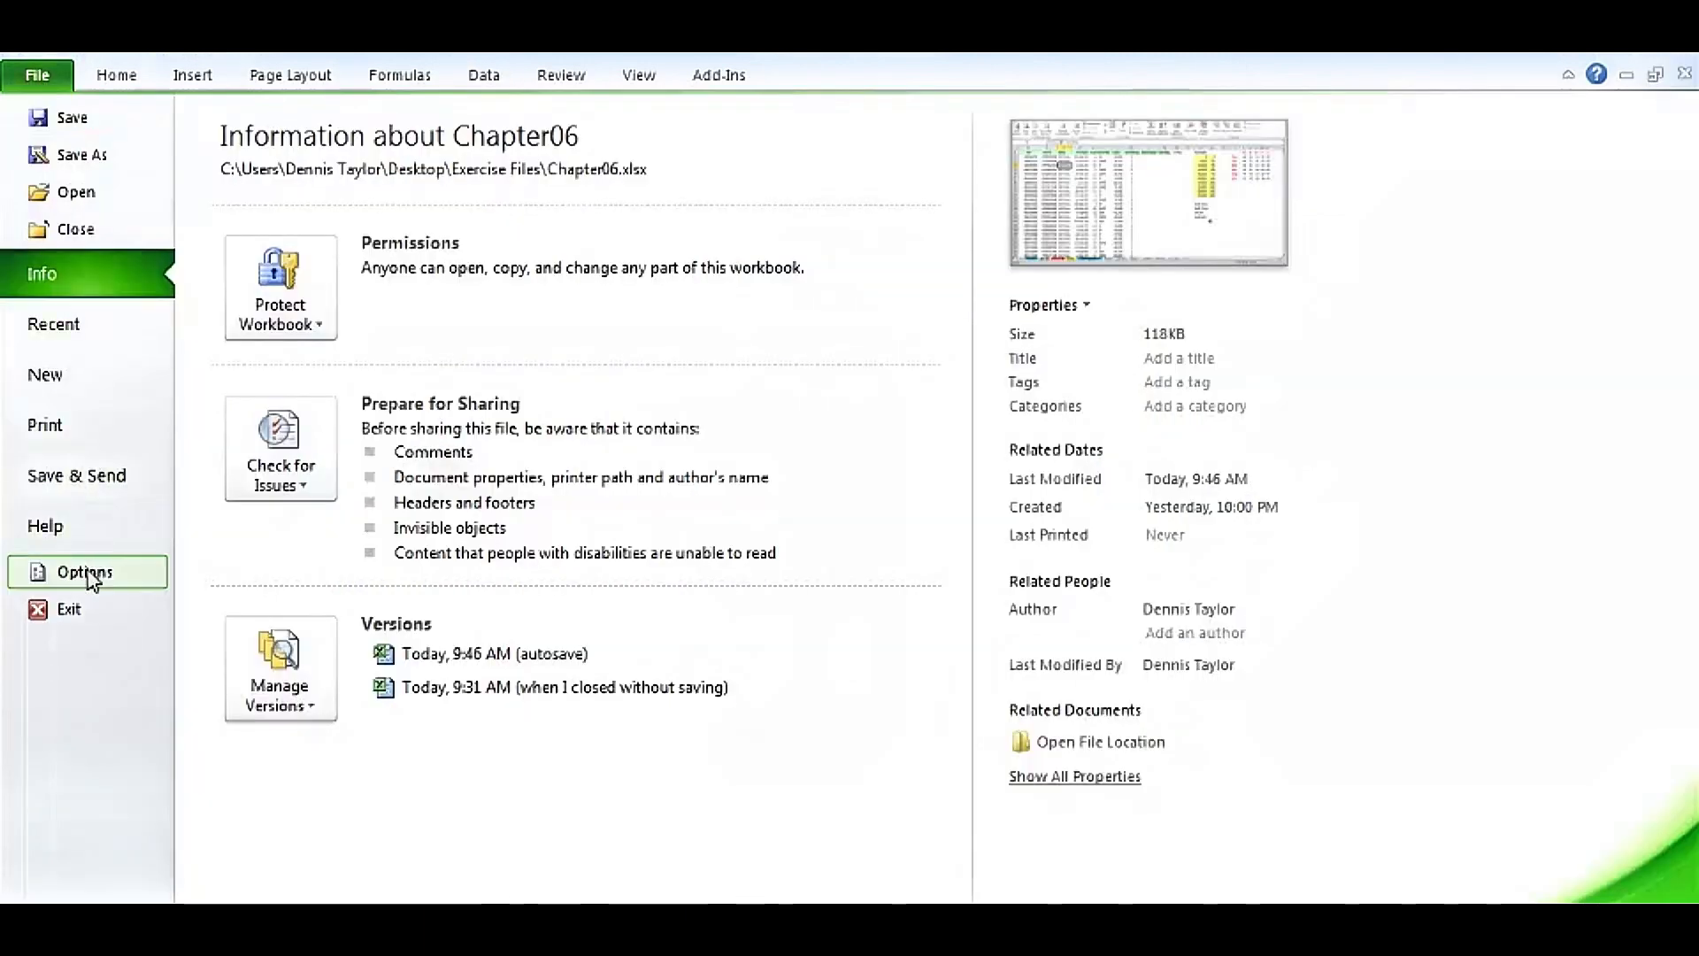
pyautogui.click(92, 577)
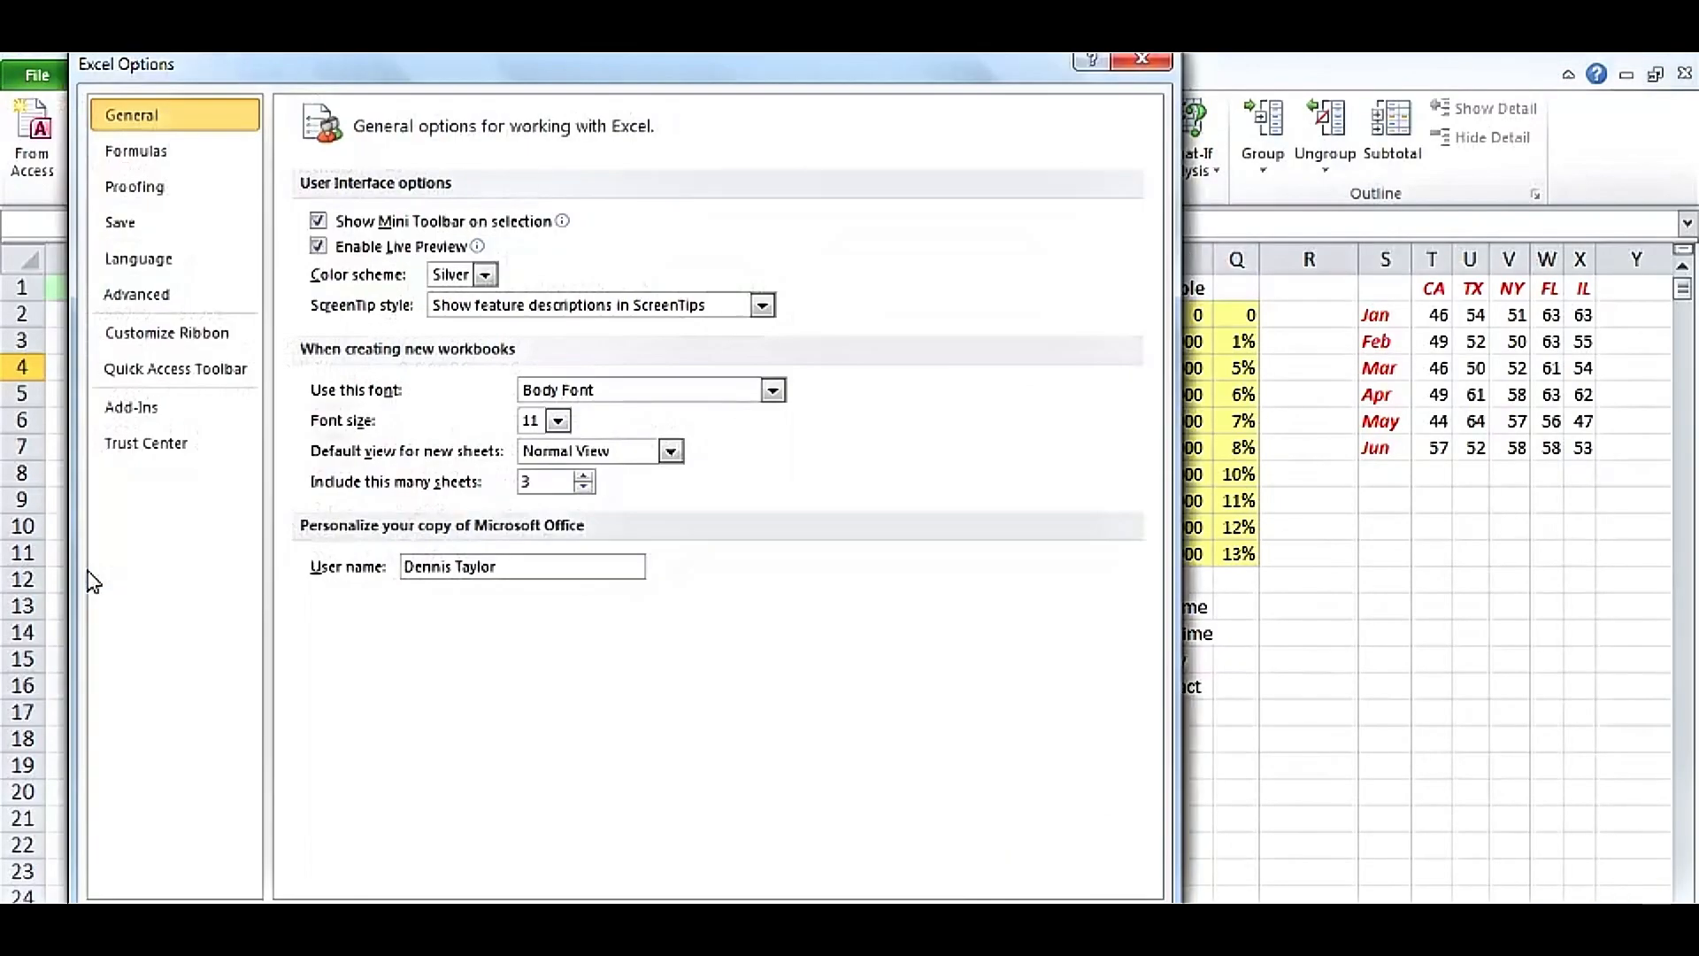
pyautogui.click(158, 303)
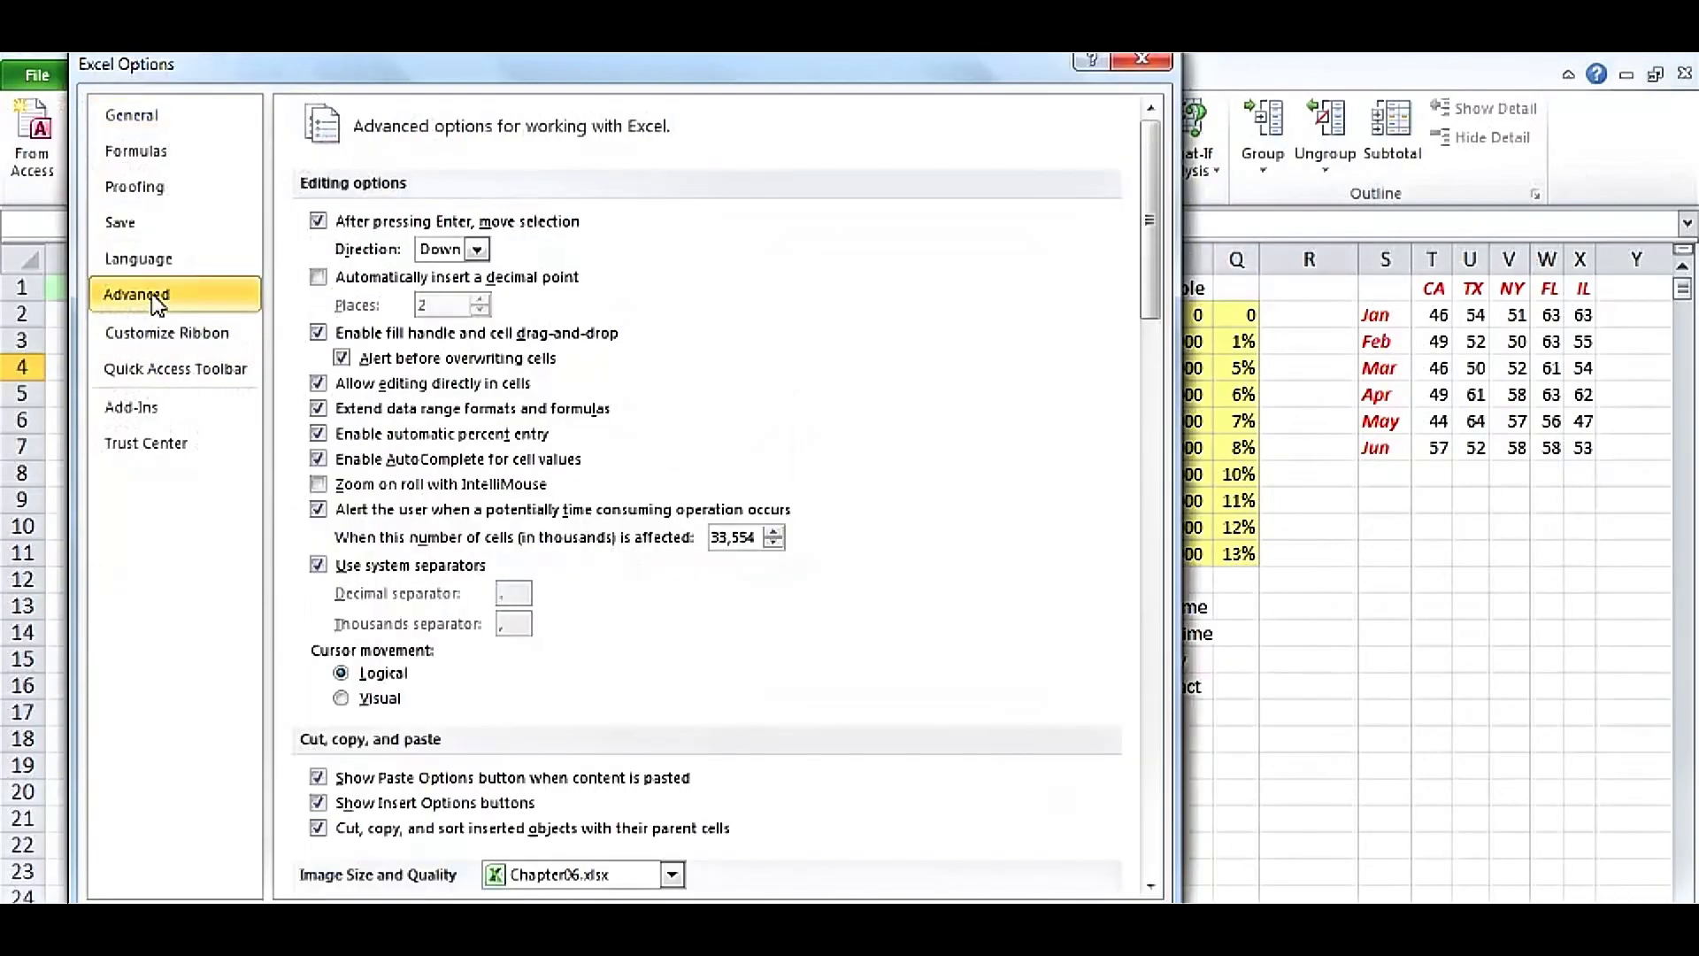
pyautogui.moveTo(1150, 299); pyautogui.dragTo(1151, 700)
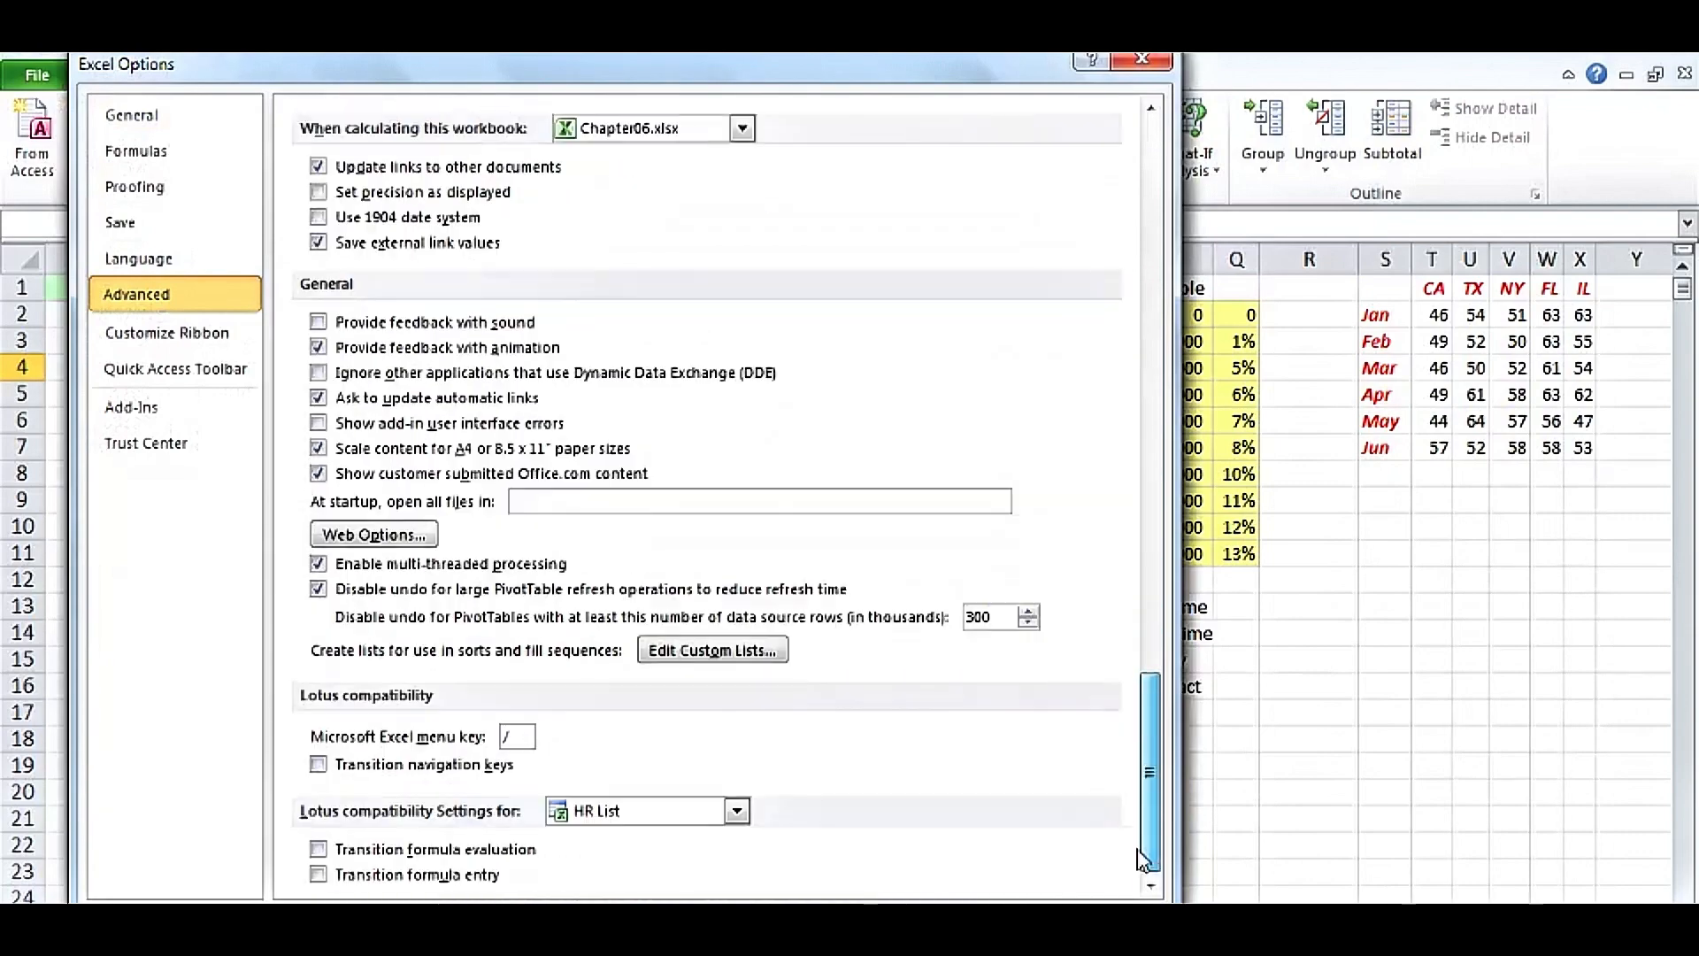
pyautogui.click(730, 647)
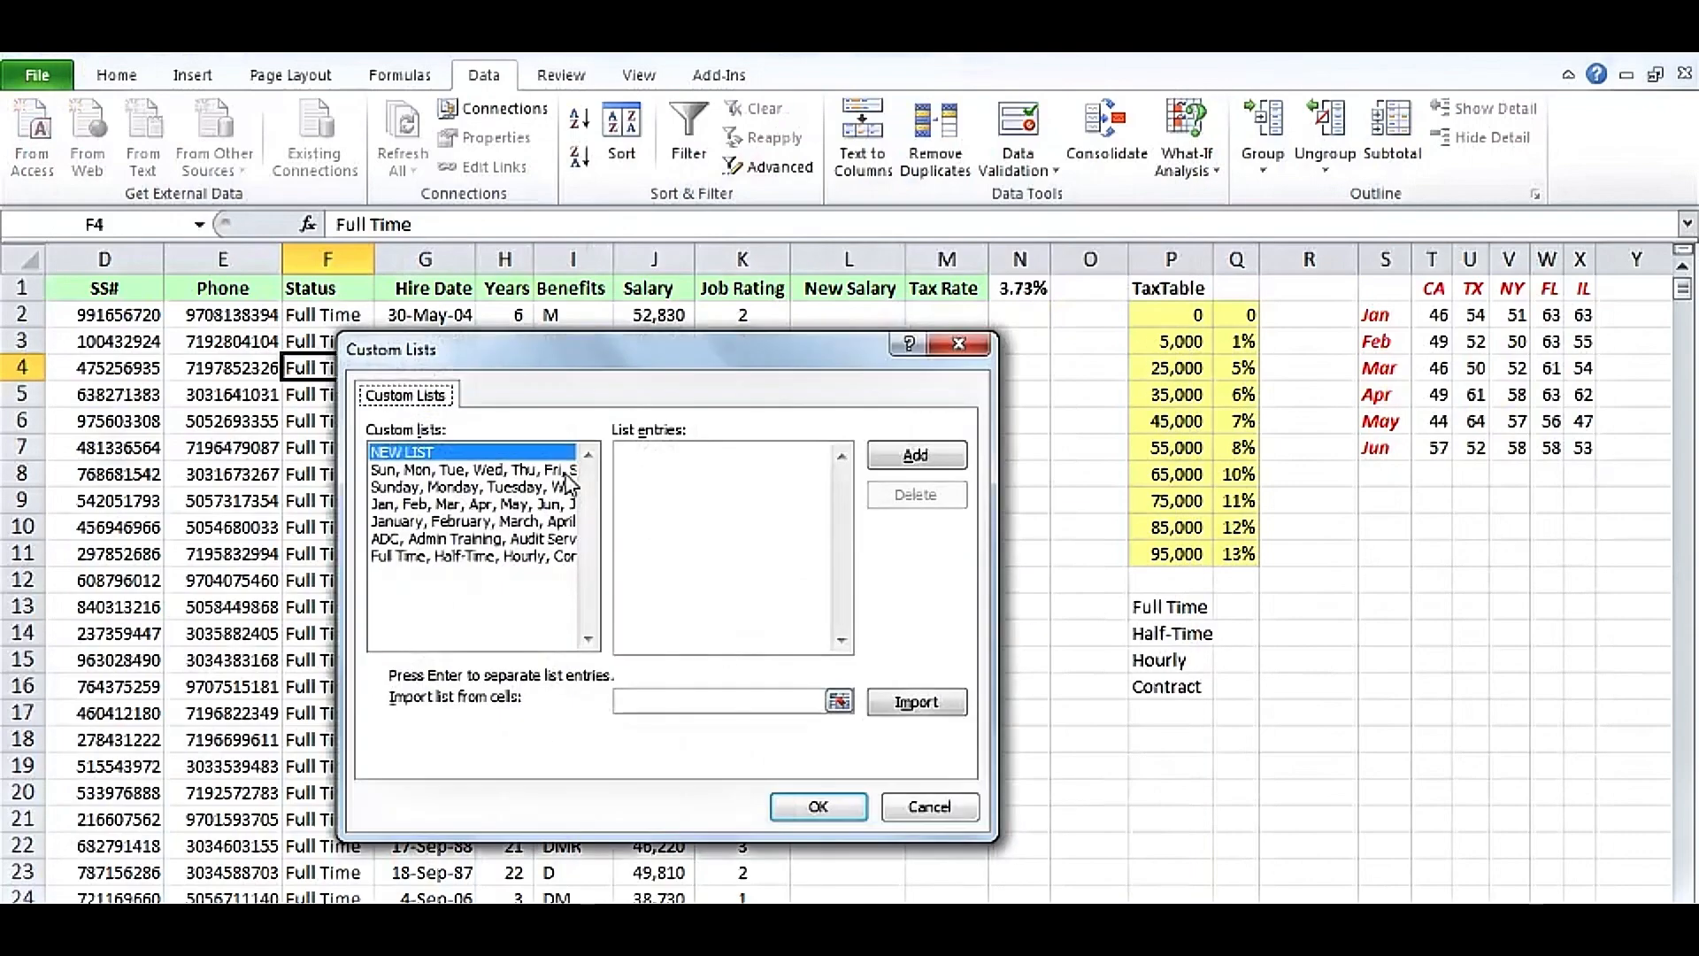
pyautogui.click(522, 538)
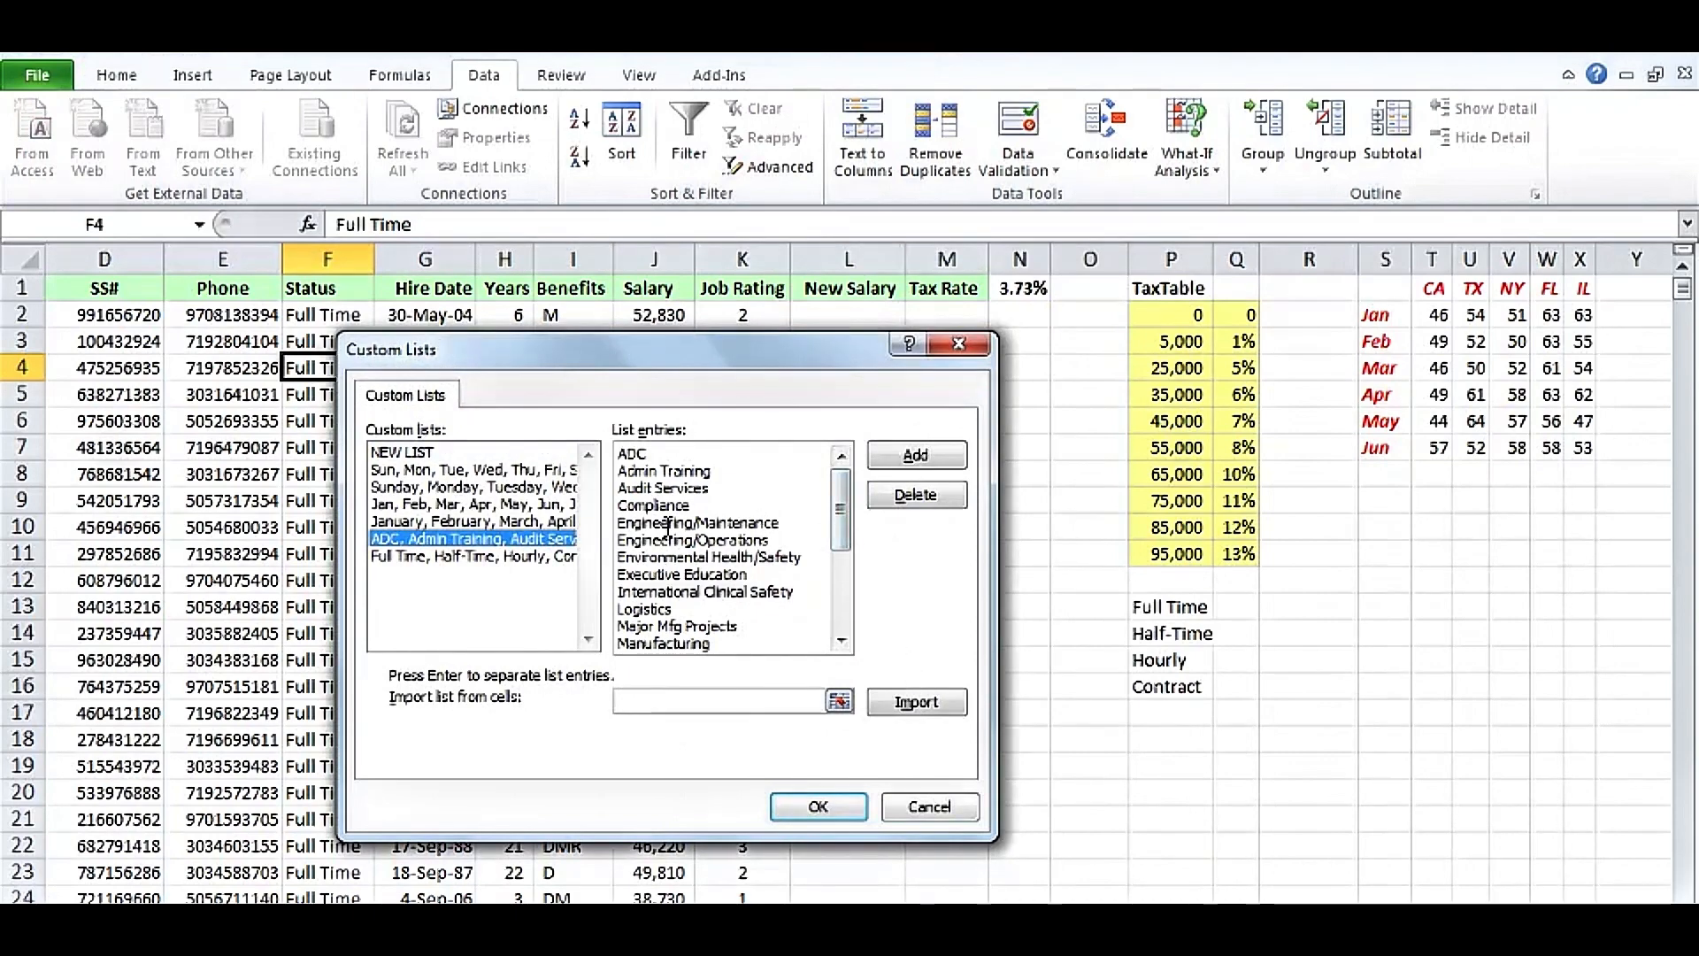
pyautogui.click(818, 808)
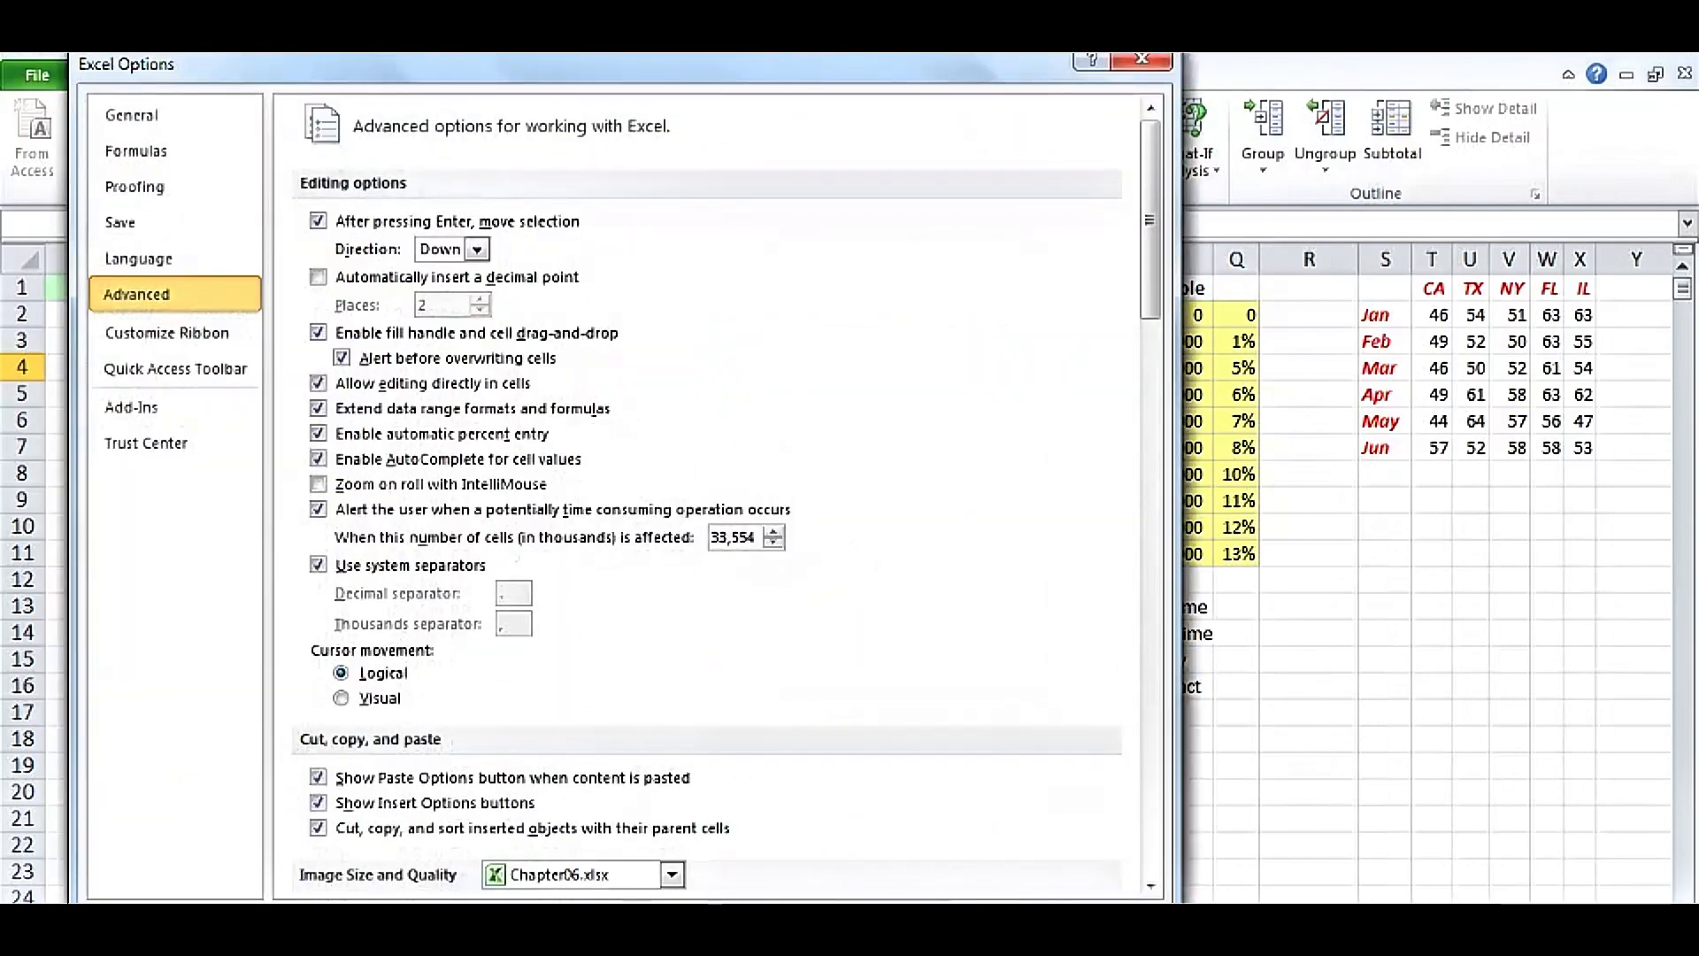
pyautogui.press('Escape')
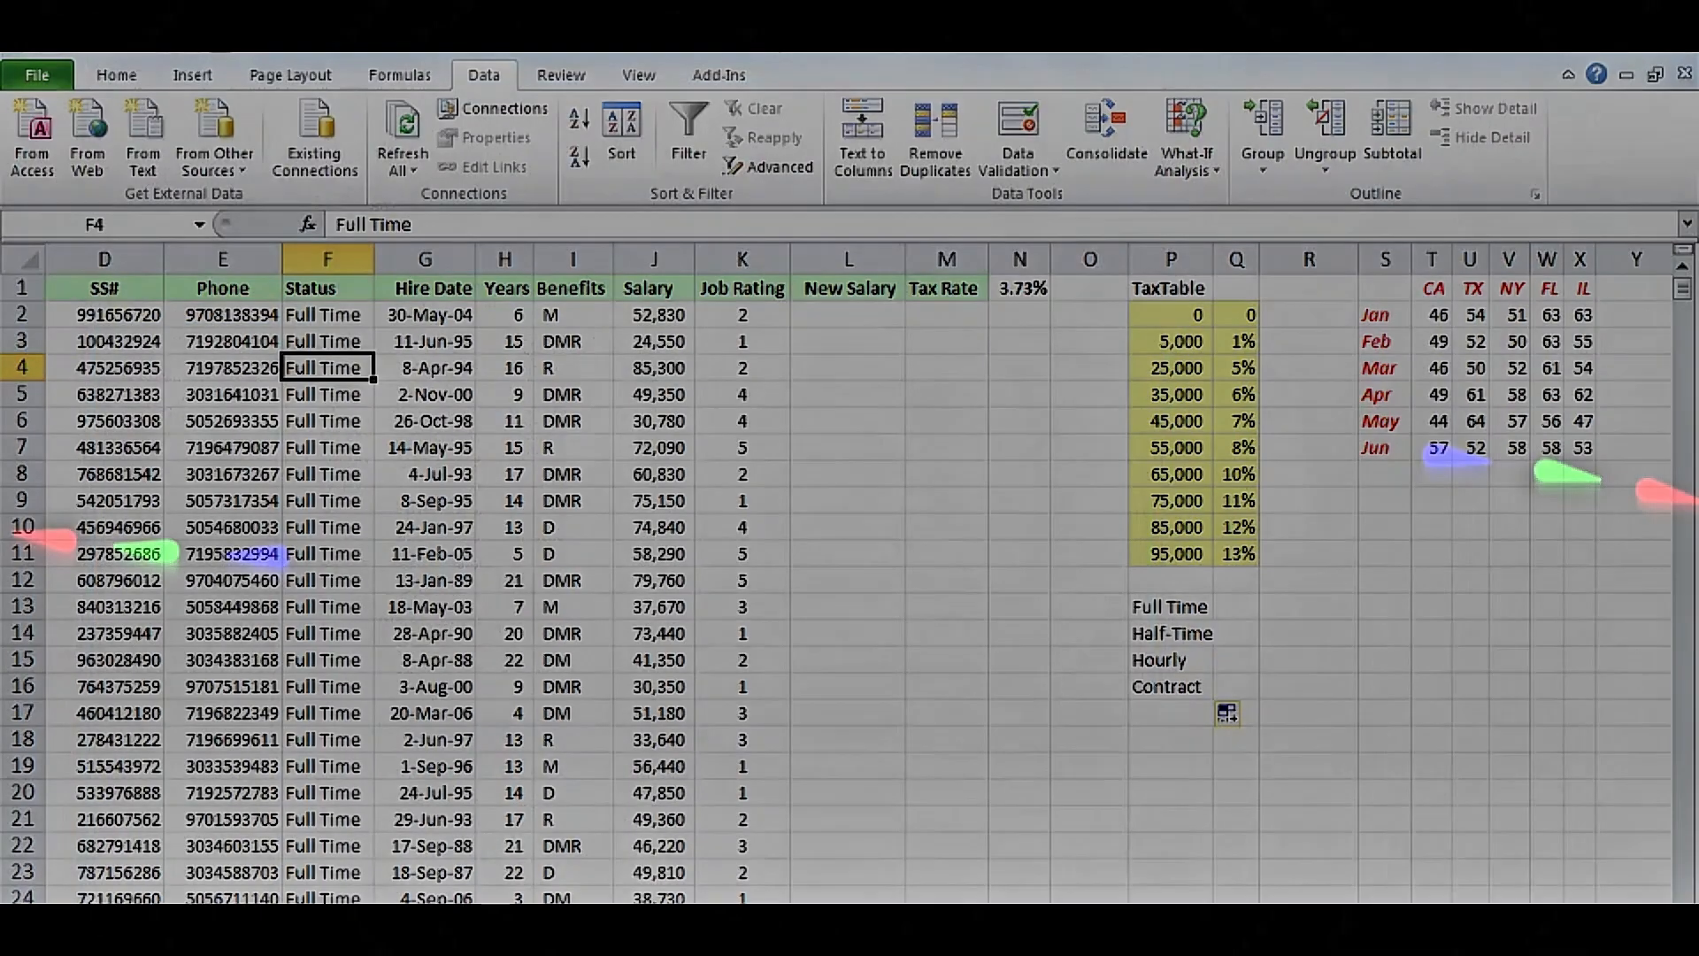